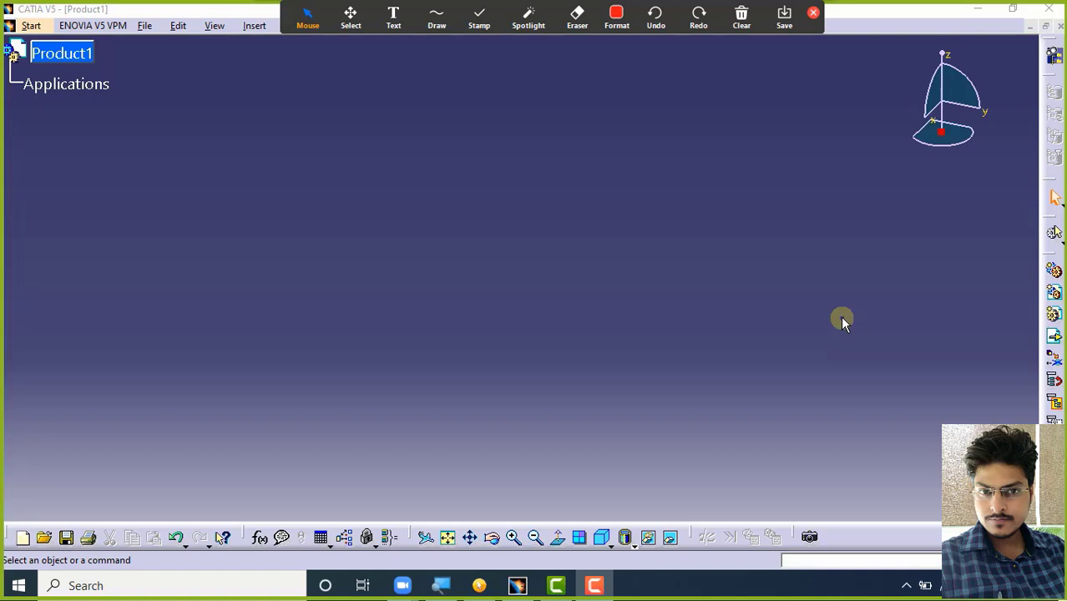
- Start the Sketcher workbench from the Mechanical Design group with a new part
click(29, 27)
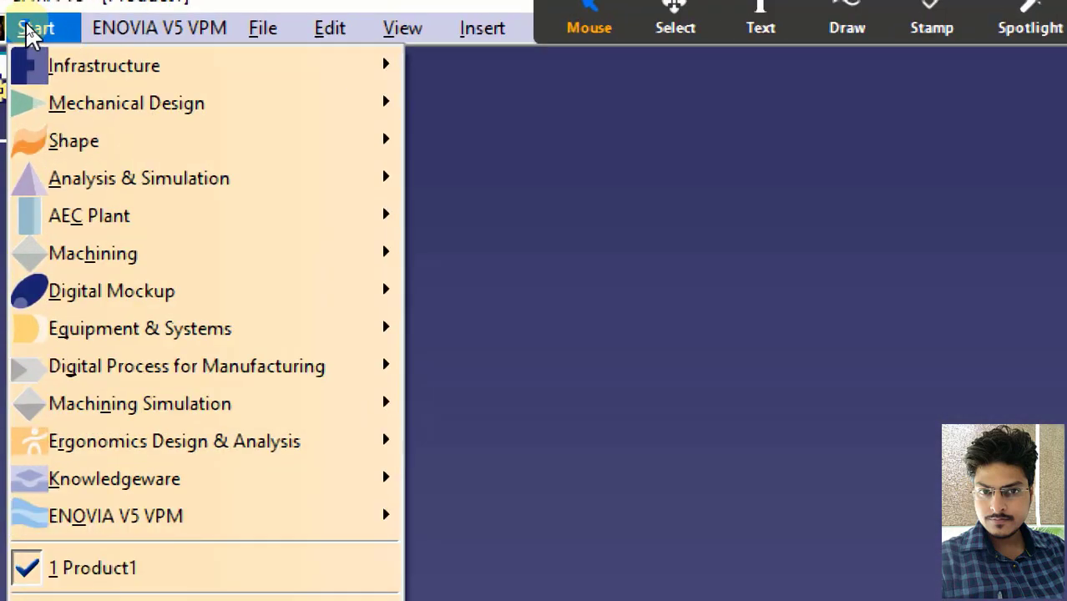
mouse_move(135, 117)
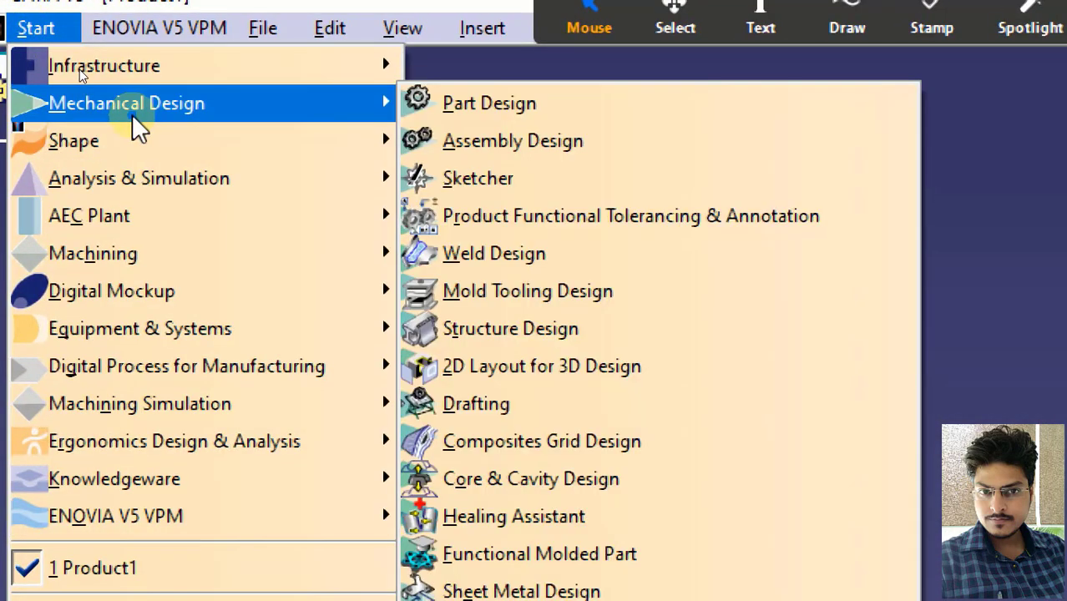
click(566, 182)
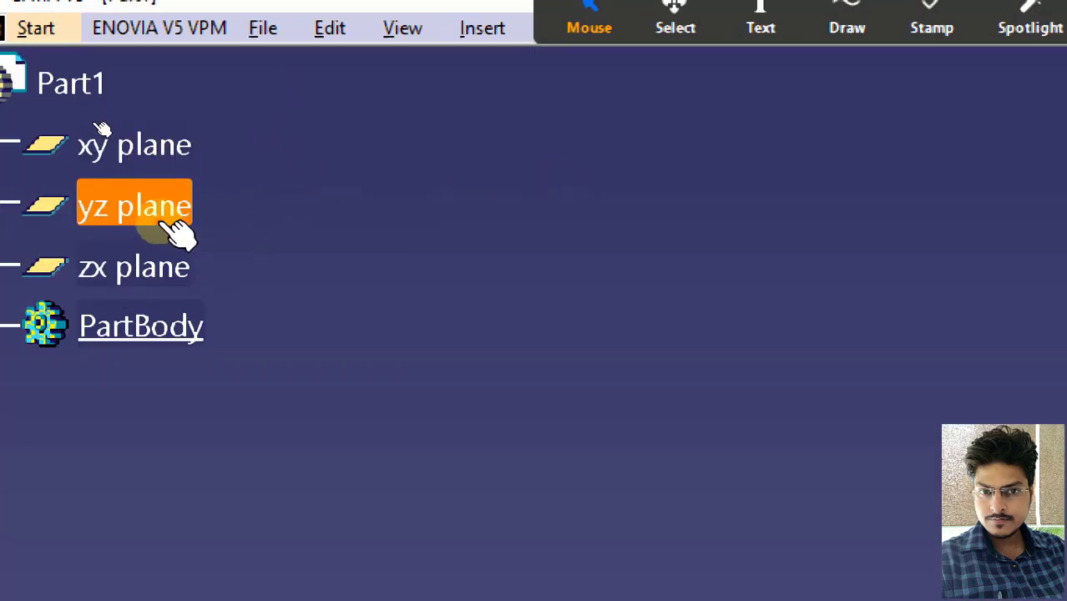
- Open a sketch on the xy plane
click(178, 266)
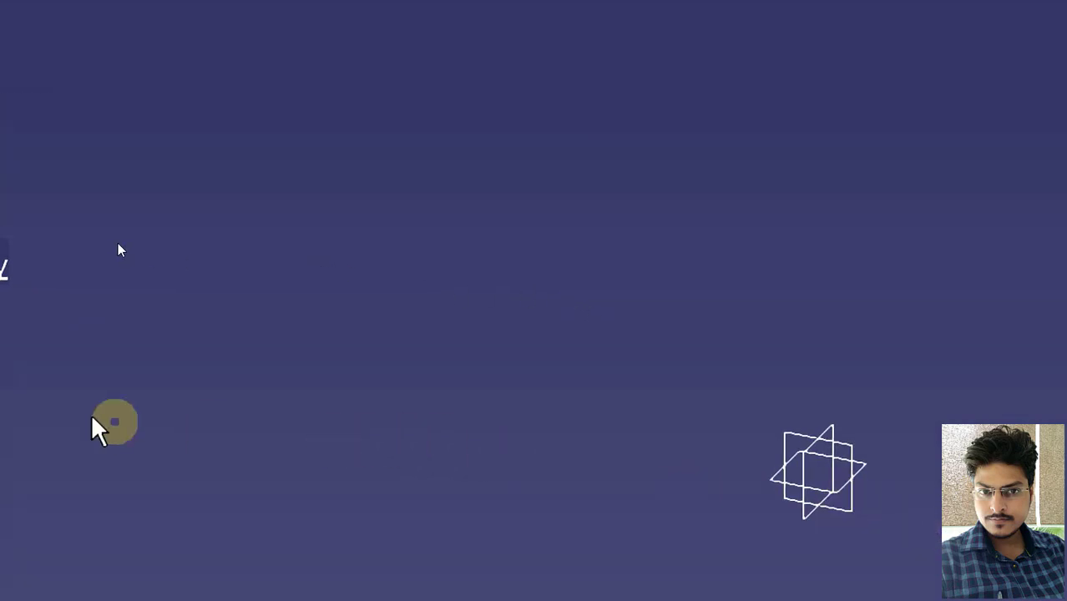
middle_drag(490, 490, 174, 400)
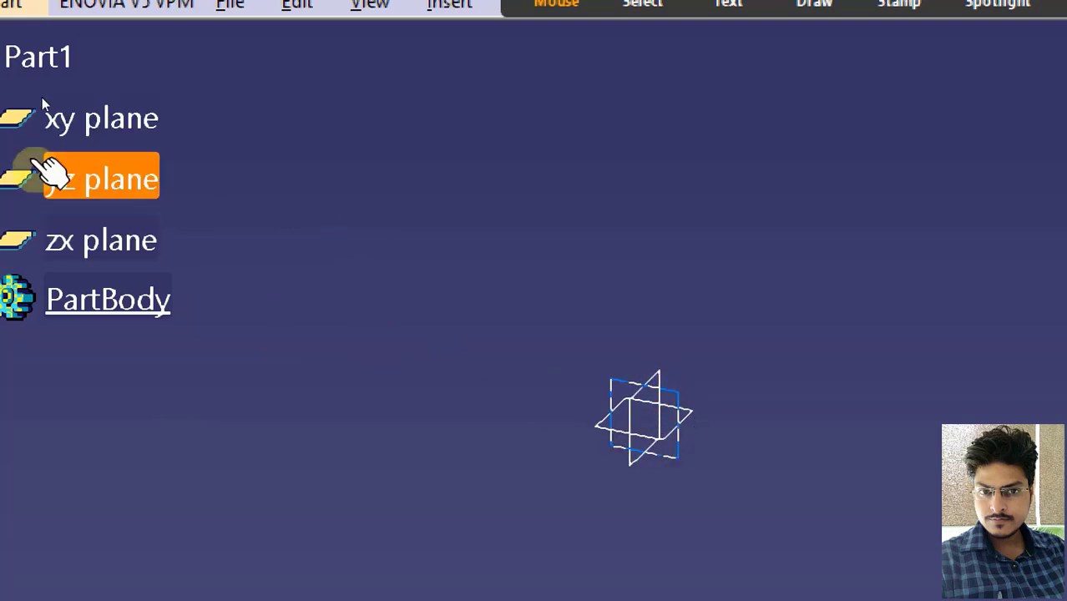
click(652, 398)
click(265, 245)
click(149, 117)
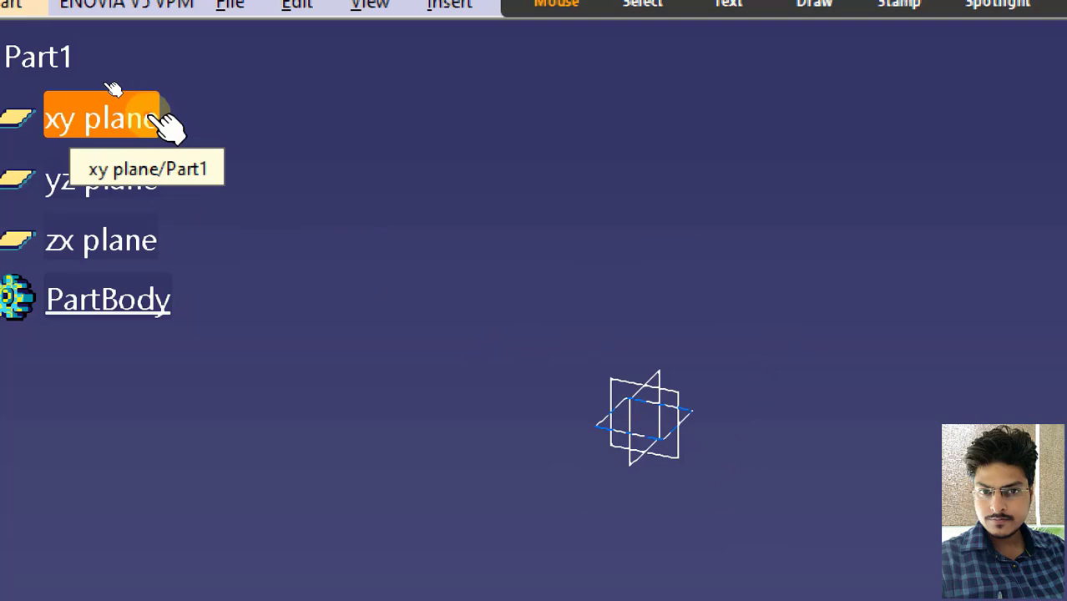
click(149, 117)
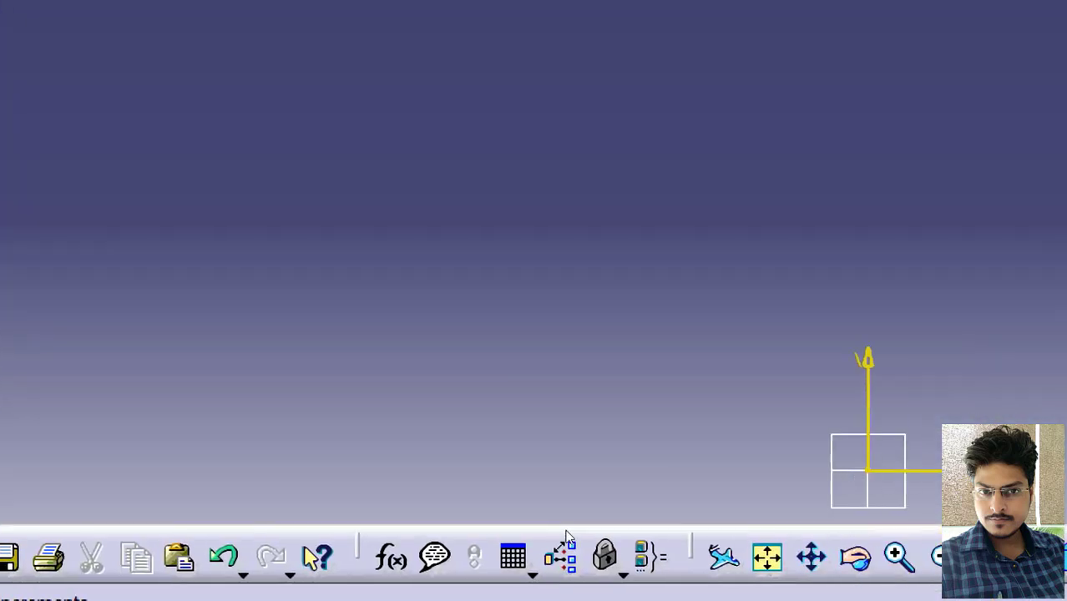
- Sketch a horizontal line about 62 mm long, to the right of and slightly above the sketch origin
click(580, 466)
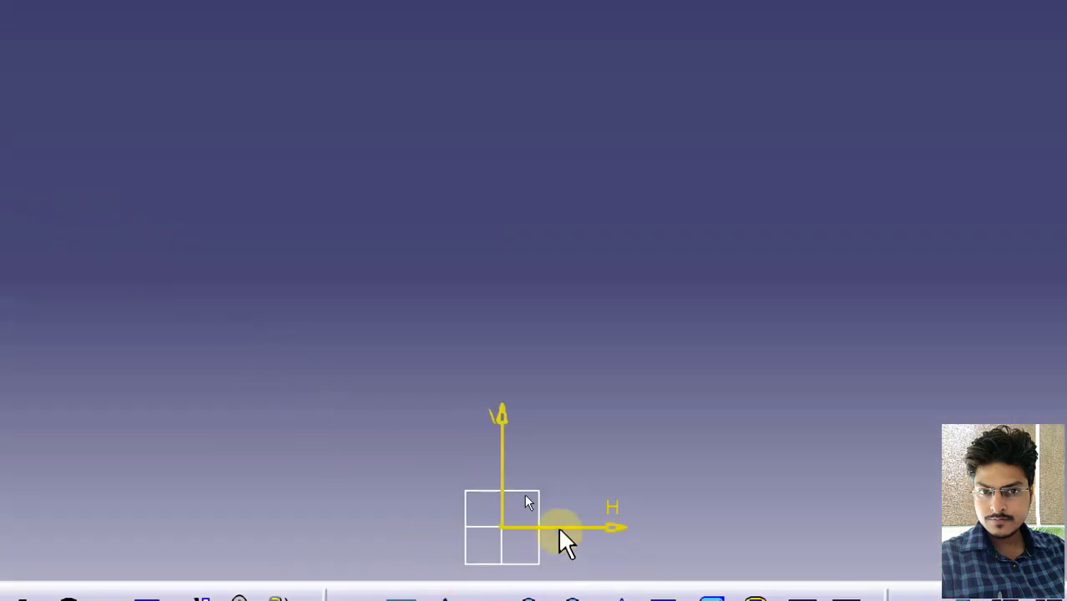
mouse_move(555, 334)
middle_down()
mouse_move(559, 24)
mouse_move(560, 37)
middle_up()
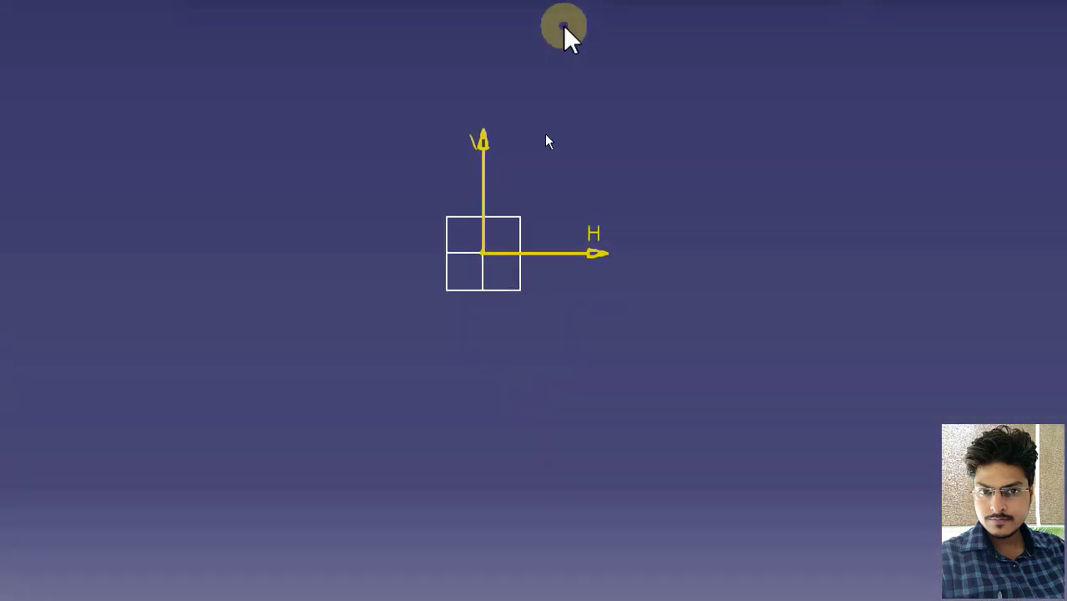
middle_drag(618, 140, 465, 98)
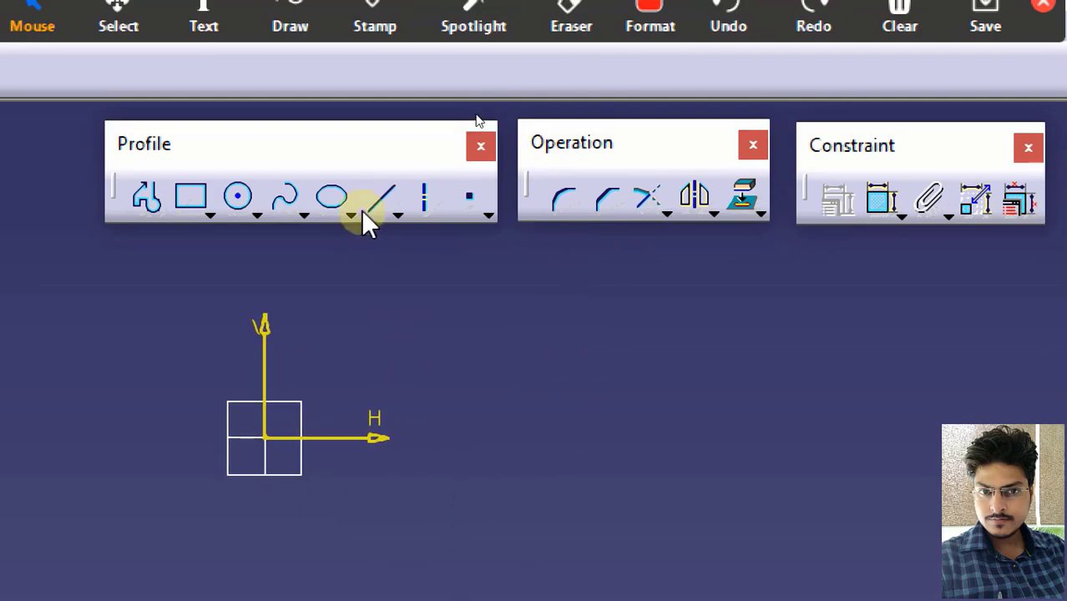
click(374, 199)
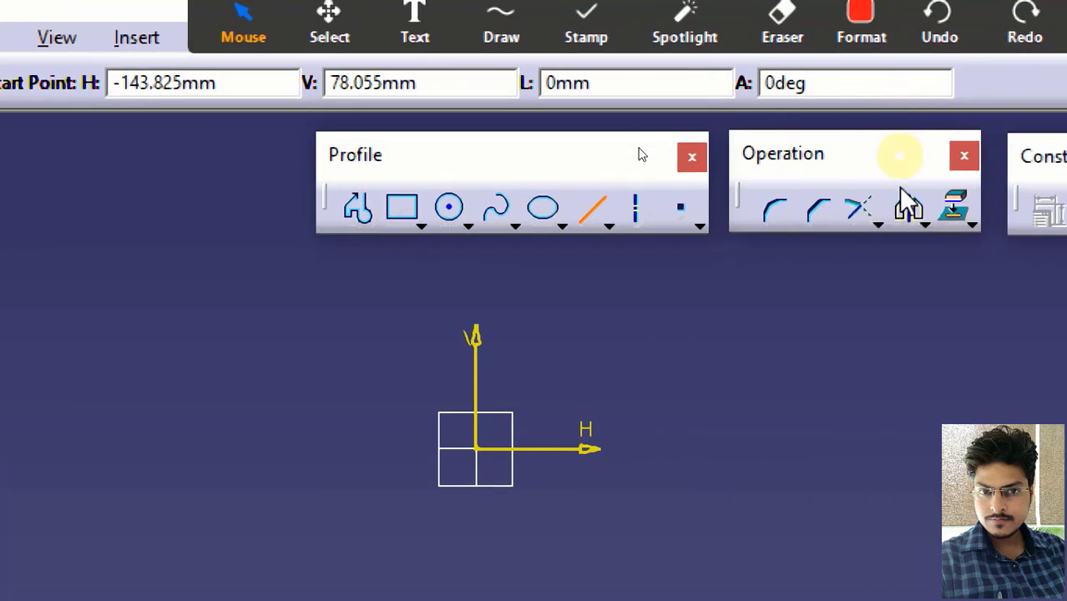
click(707, 395)
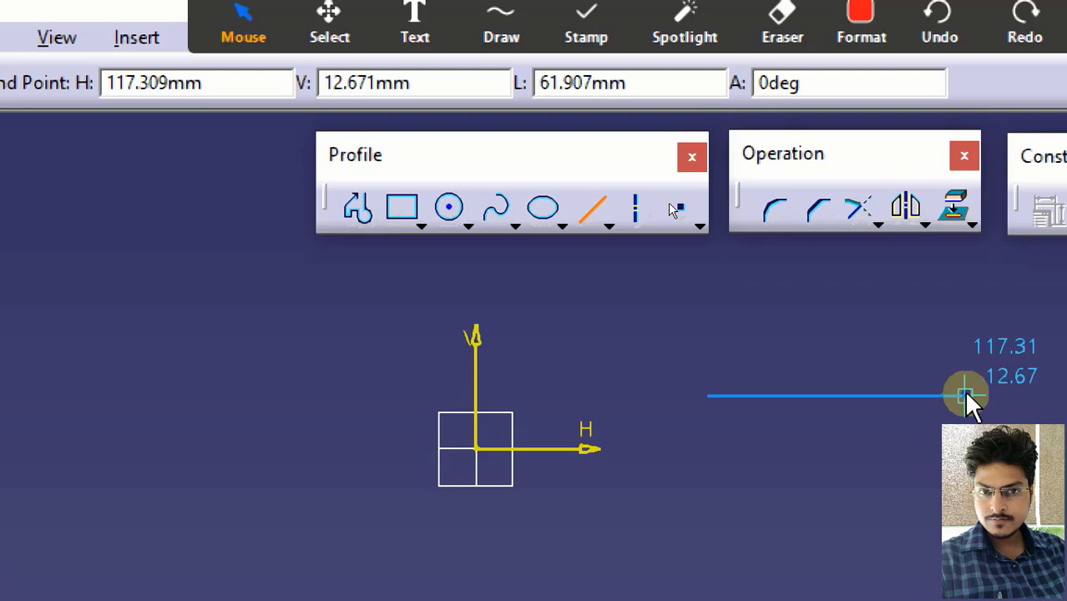
click(964, 392)
- Set the horizontal line's length to 50 mm in its definition
mouse_move(862, 529)
middle_down()
mouse_move(772, 454)
mouse_move(700, 530)
middle_up()
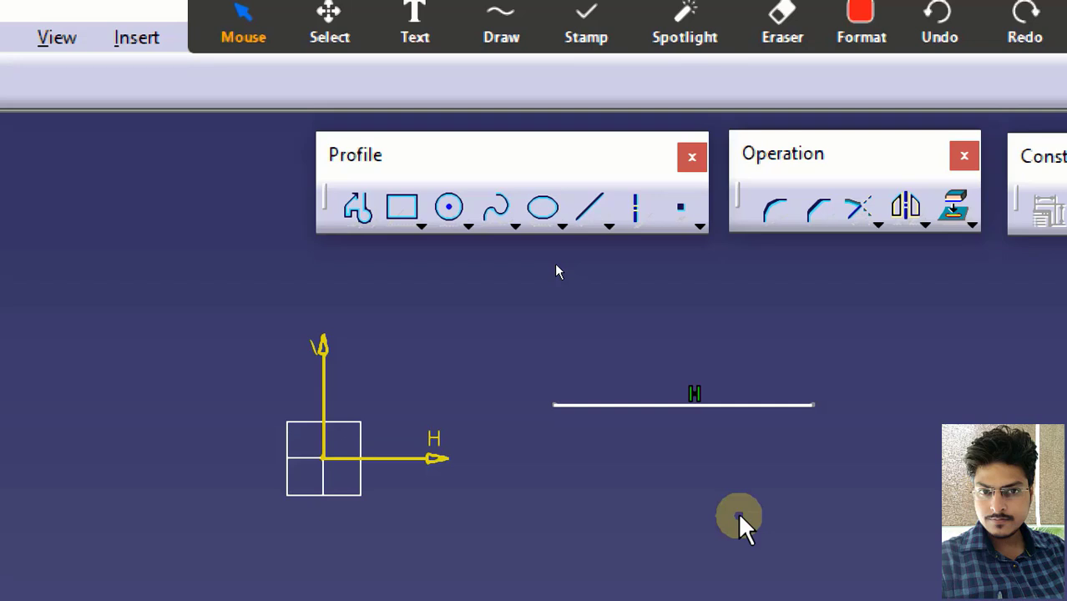
double_click(693, 406)
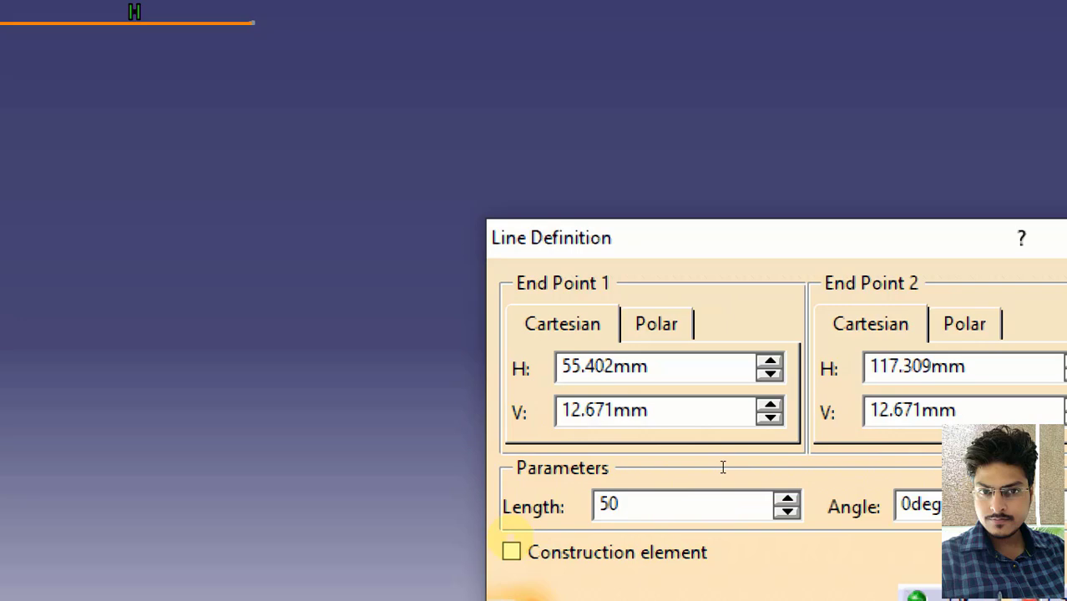
key(Return)
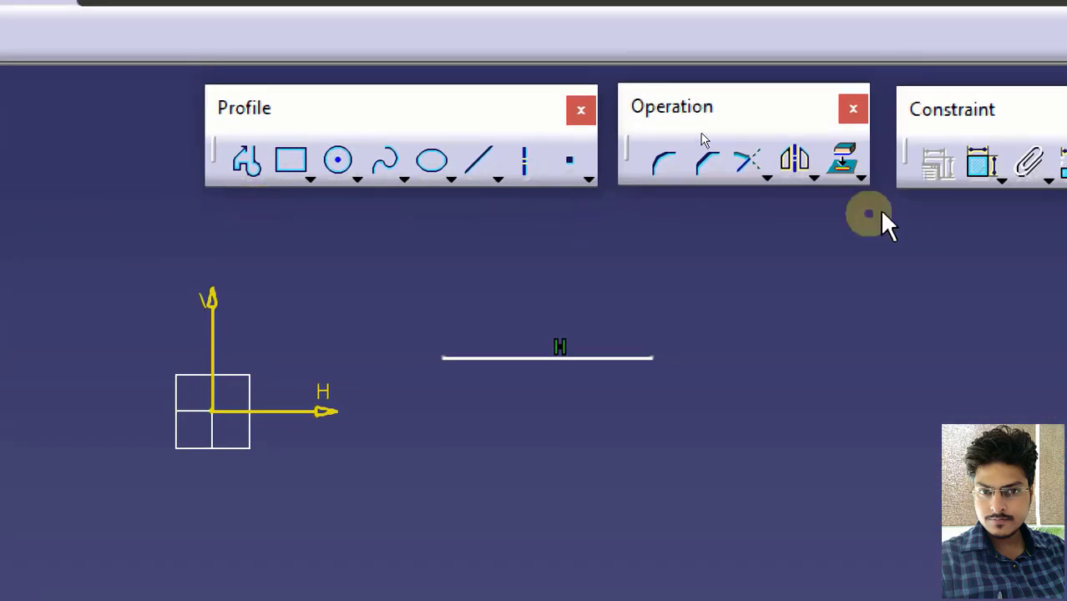
- Add a length constraint to the horizontal line and place the dimension below it
click(873, 175)
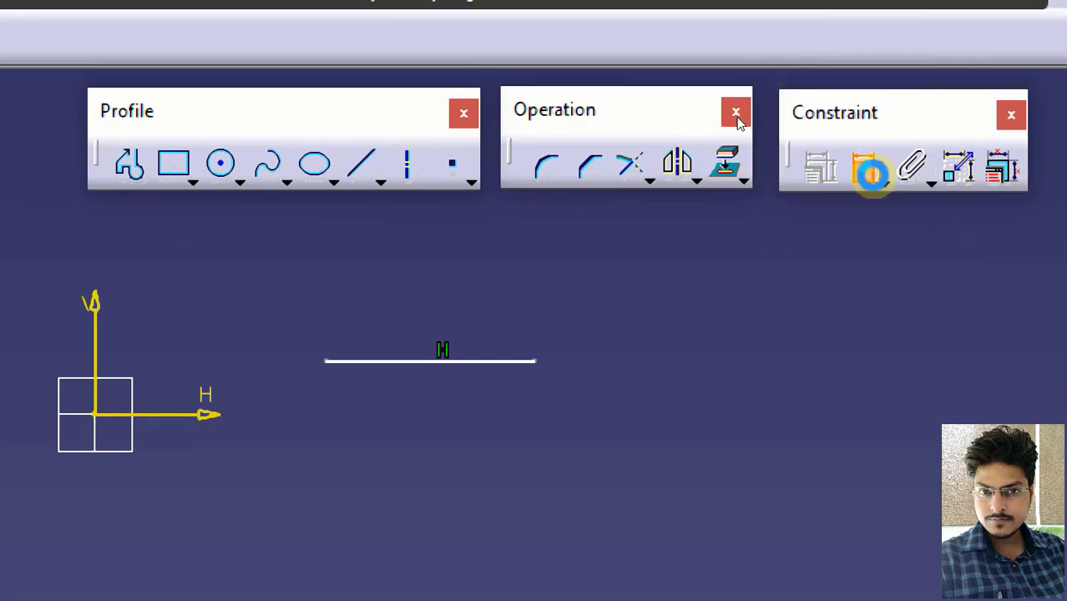
click(417, 343)
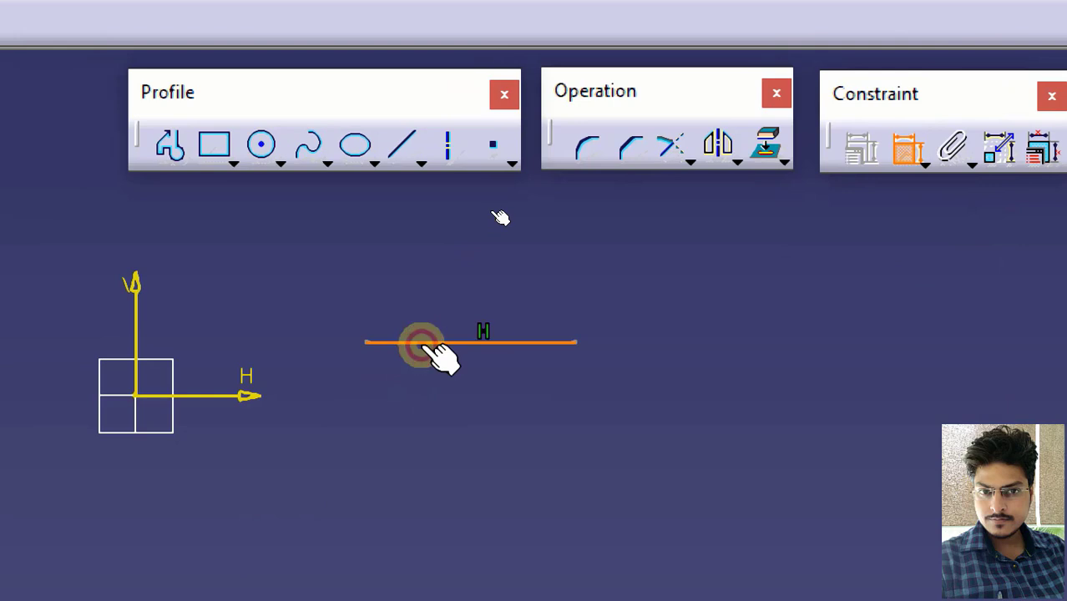
click(471, 434)
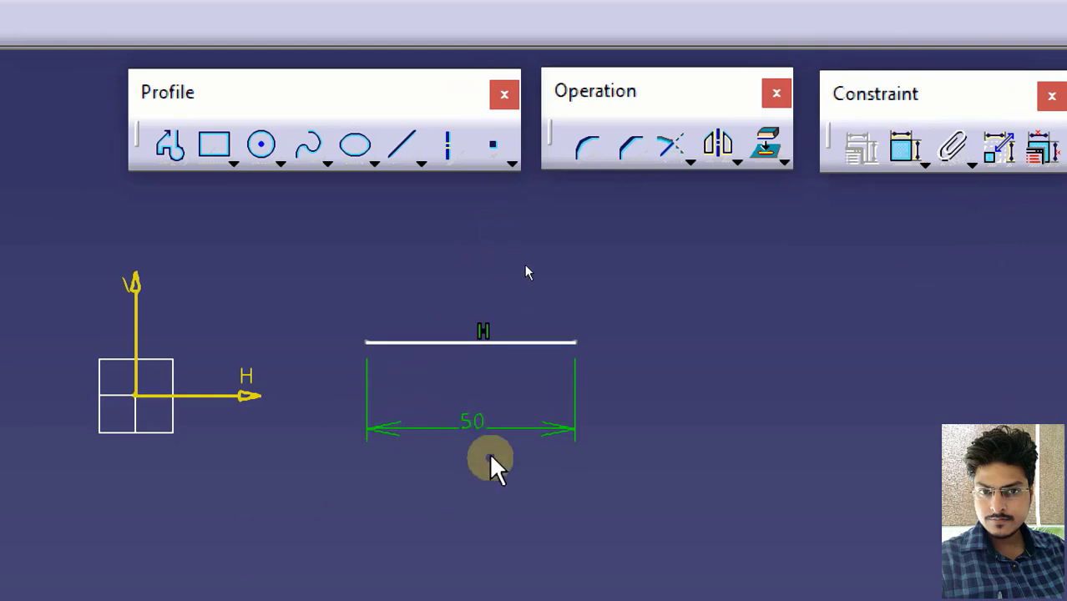
click(476, 431)
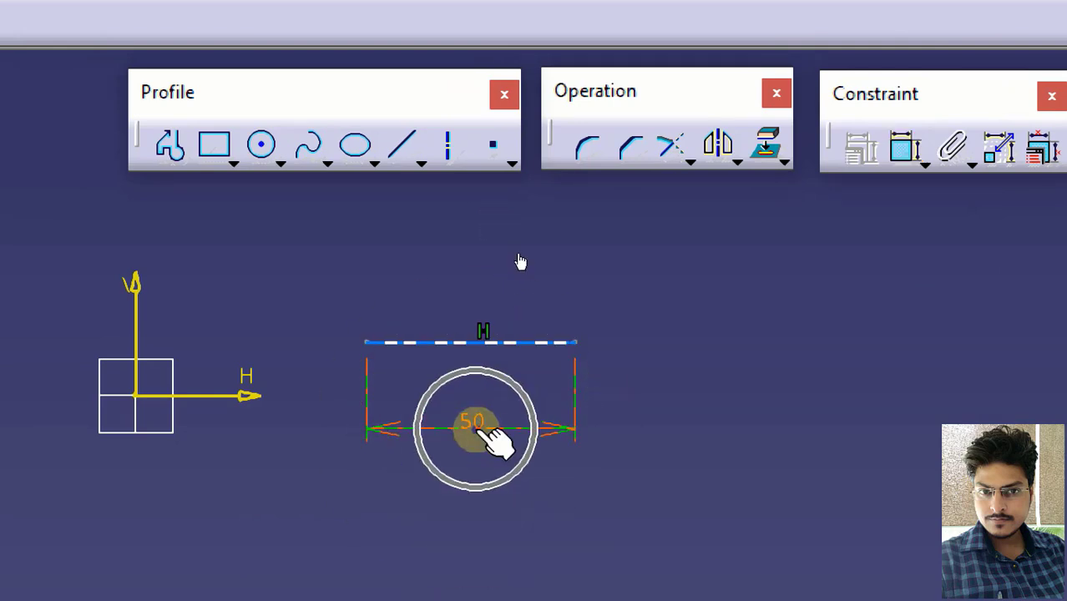
click(464, 442)
- Set the line's length constraint to 40 mm
double_click(470, 427)
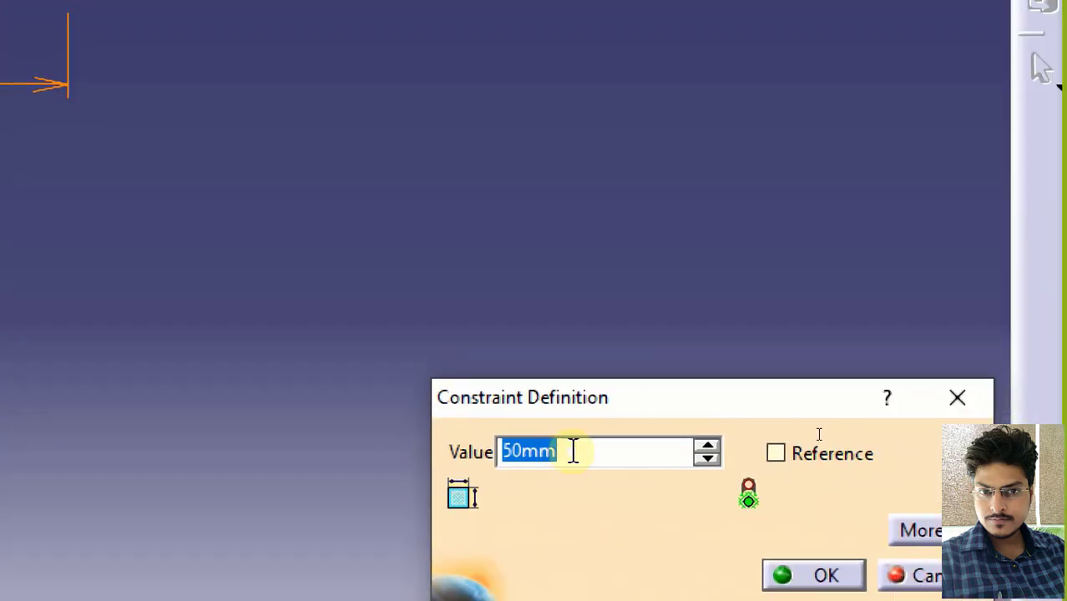
click(581, 450)
drag(608, 456, 430, 518)
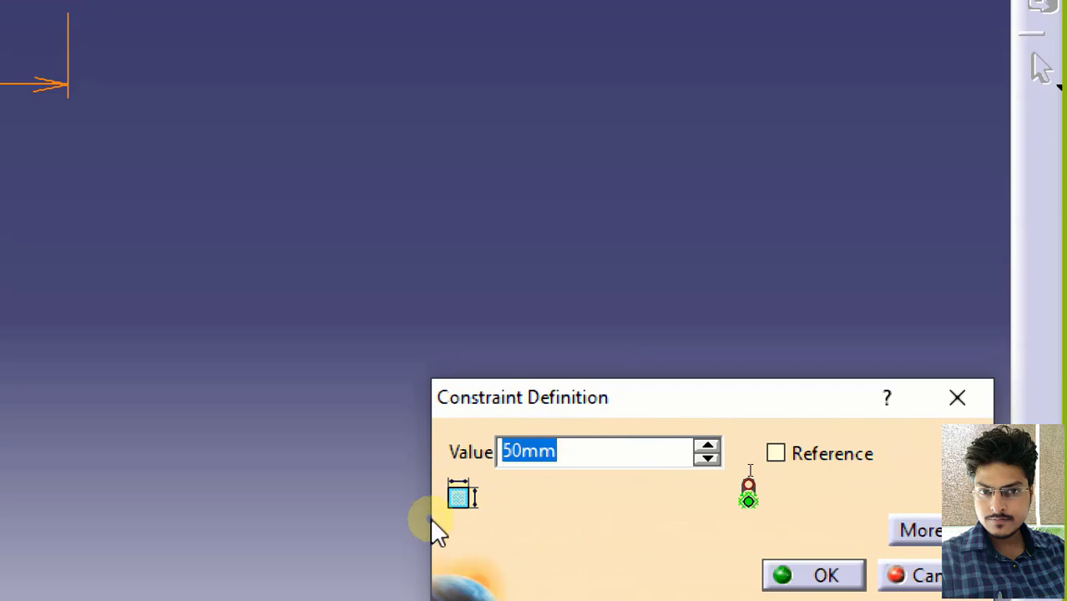
text(40)
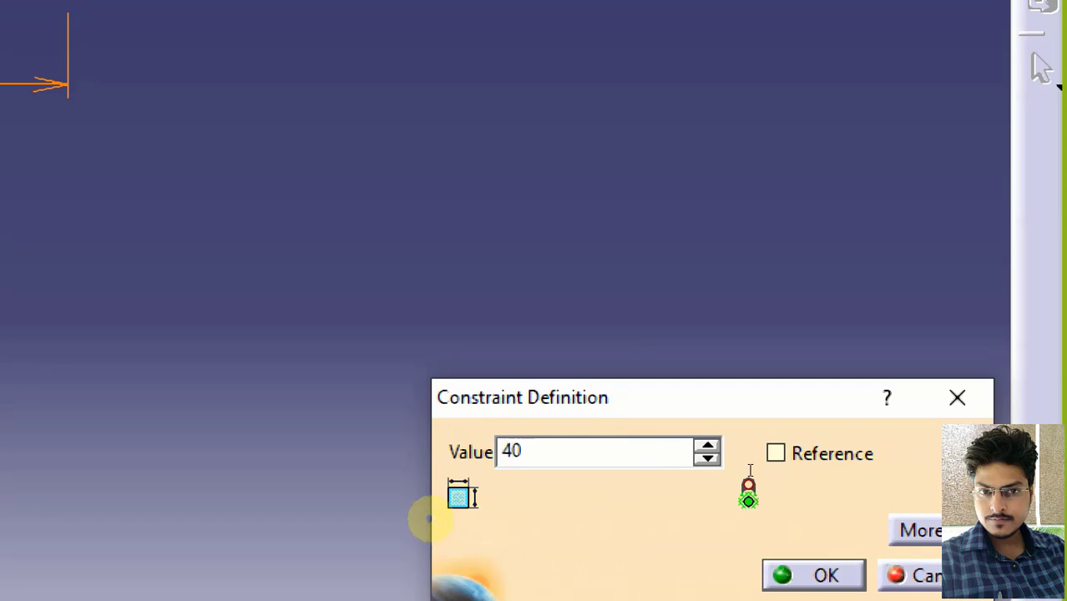
click(430, 517)
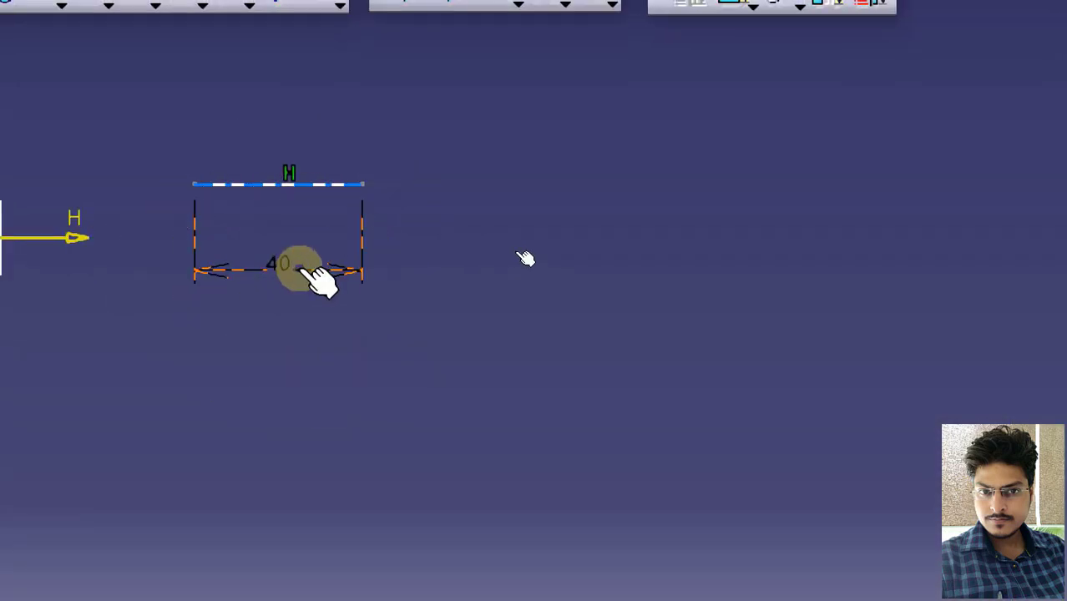
- Delete the horizontal line together with its length dimension
drag(456, 59, 99, 357)
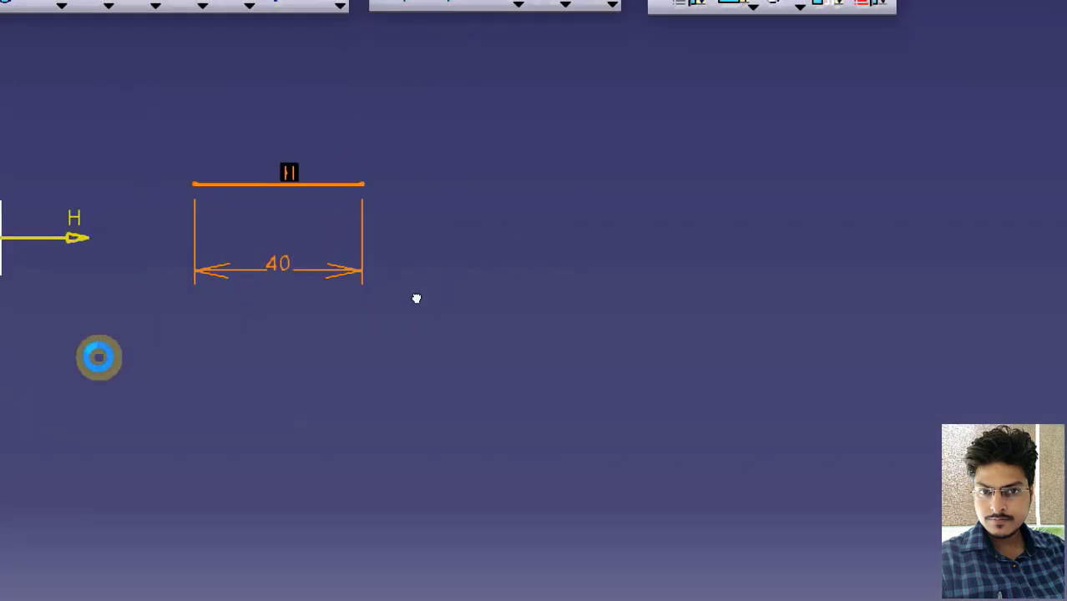
key(Delete)
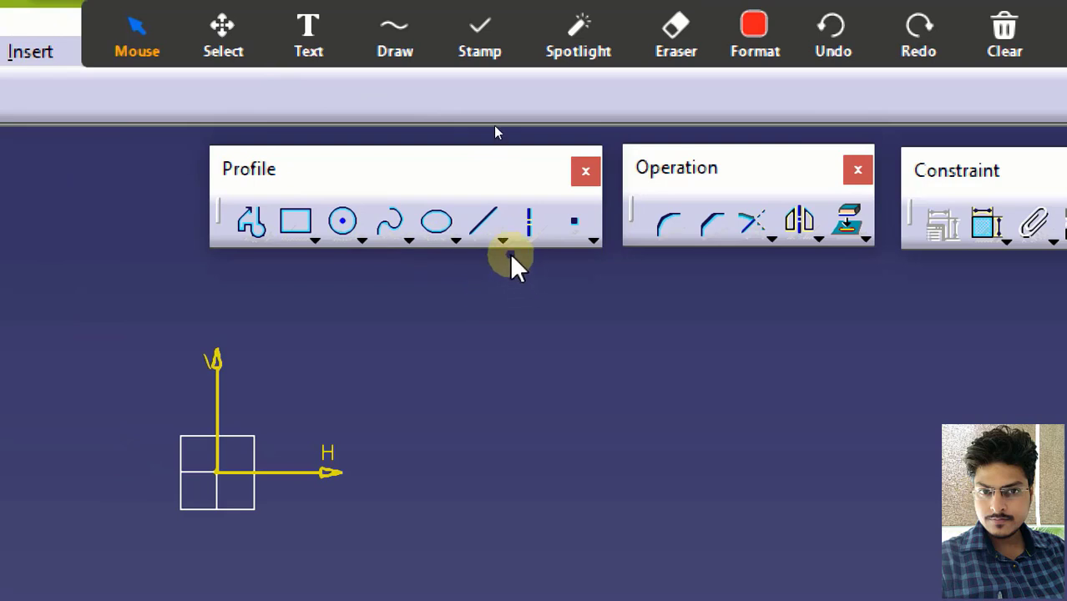
- Expand the Line command's variants and detach them as a floating tool set over the sketch area
key(ctrl)
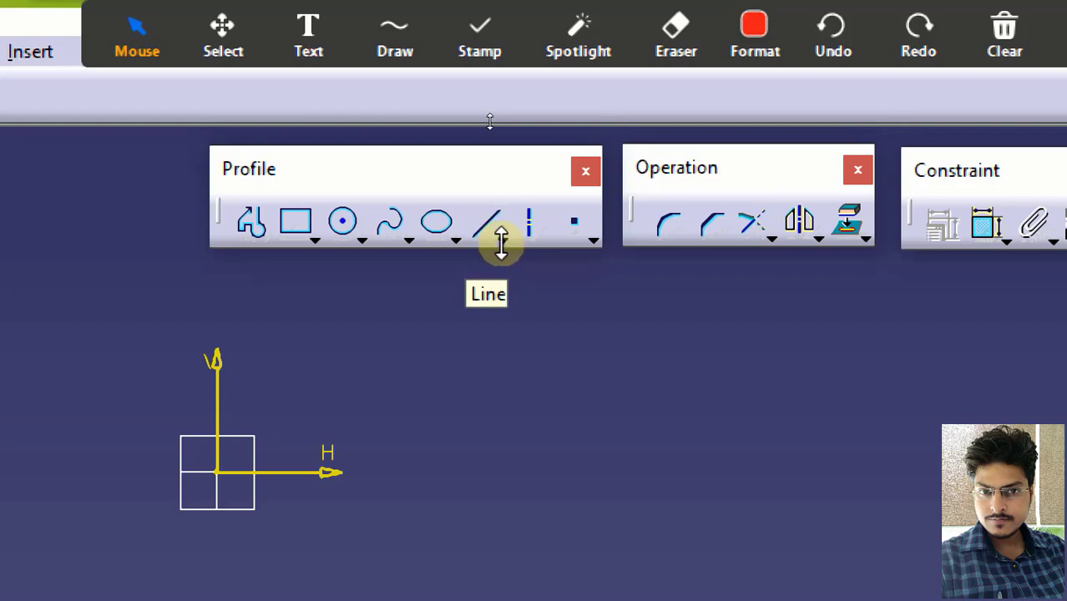
click(502, 242)
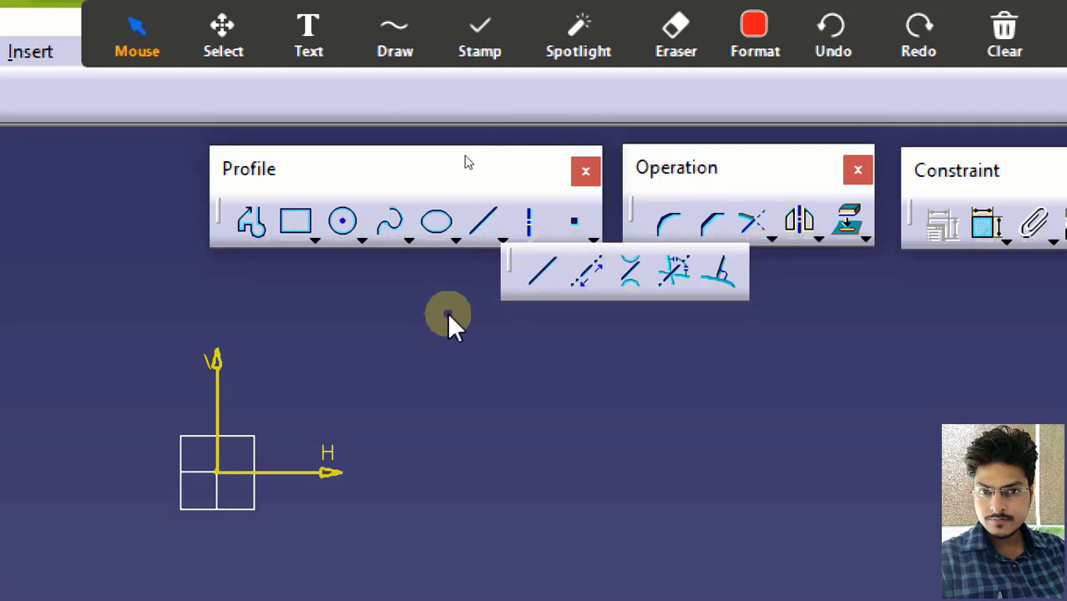
click(514, 268)
click(511, 267)
drag(492, 339, 491, 372)
click(814, 427)
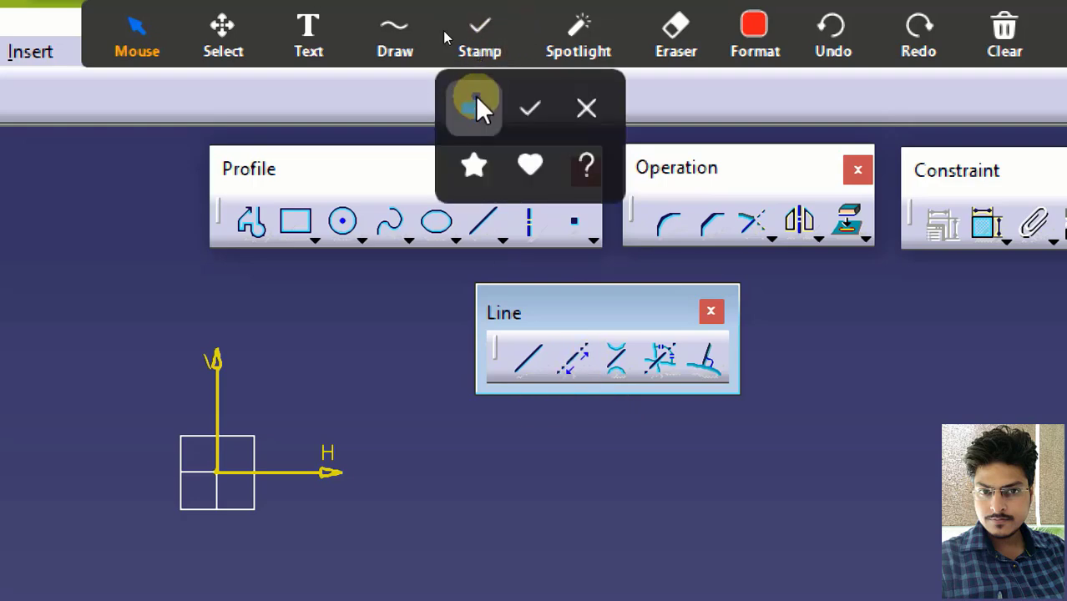
- Draw a nearly horizontal straight red annotation line on screen, below the floating Line tools
mouse_move(395, 37)
click(385, 110)
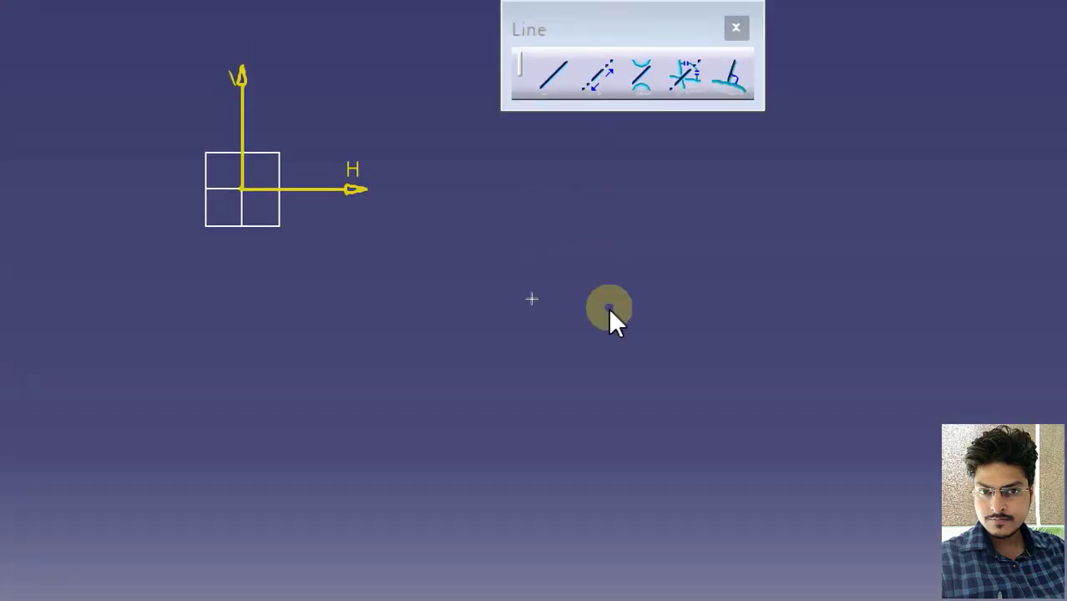
mouse_move(568, 313)
mouse_down()
mouse_move(617, 299)
mouse_move(800, 289)
mouse_move(918, 298)
mouse_up()
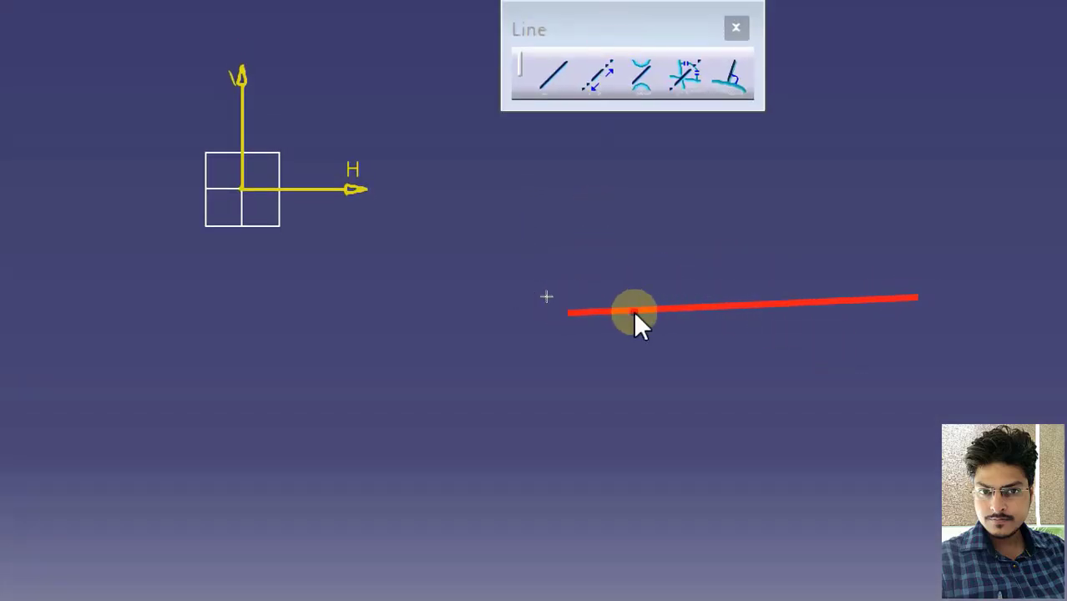
- Annotate a freehand red diagonal through the left end of the red line and a curved arrow marking the angle between them
mouse_move(588, 38)
click(587, 109)
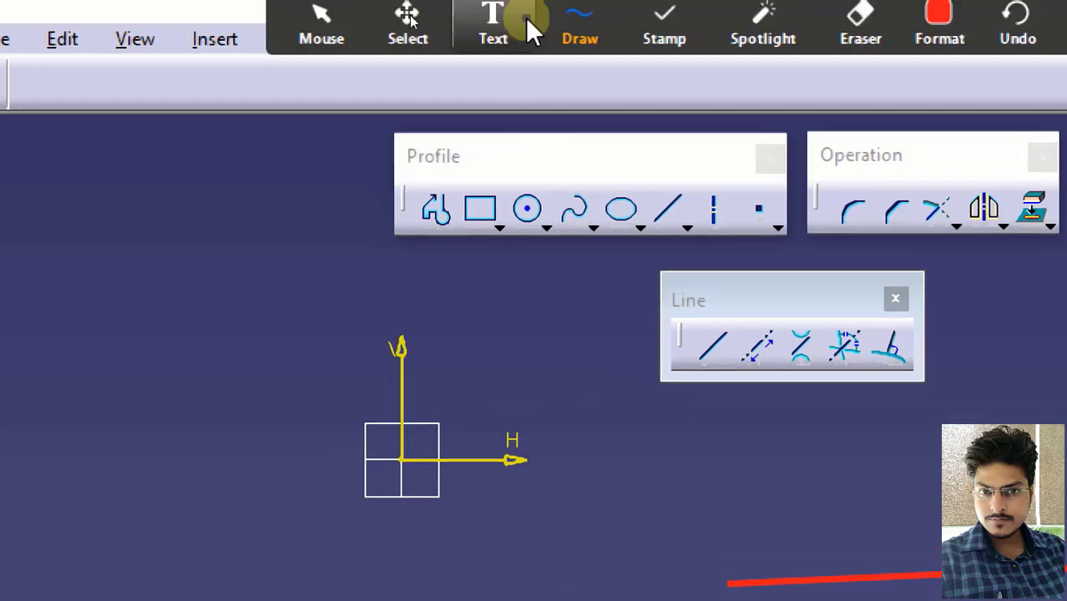
click(580, 26)
click(573, 95)
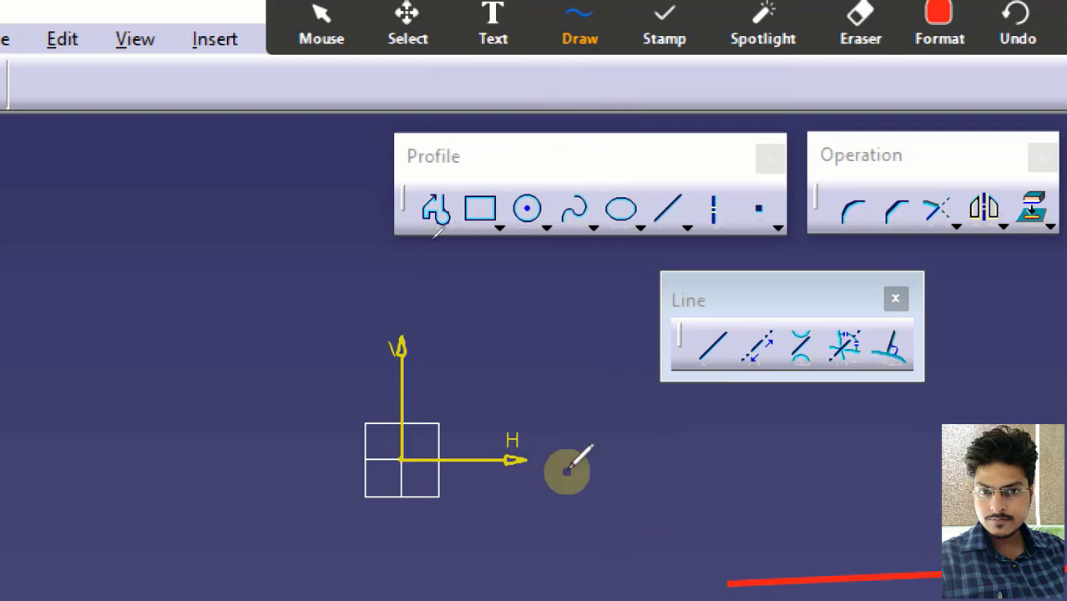
mouse_move(517, 219)
mouse_down()
mouse_move(606, 291)
mouse_move(670, 362)
mouse_move(788, 543)
mouse_move(909, 600)
mouse_up()
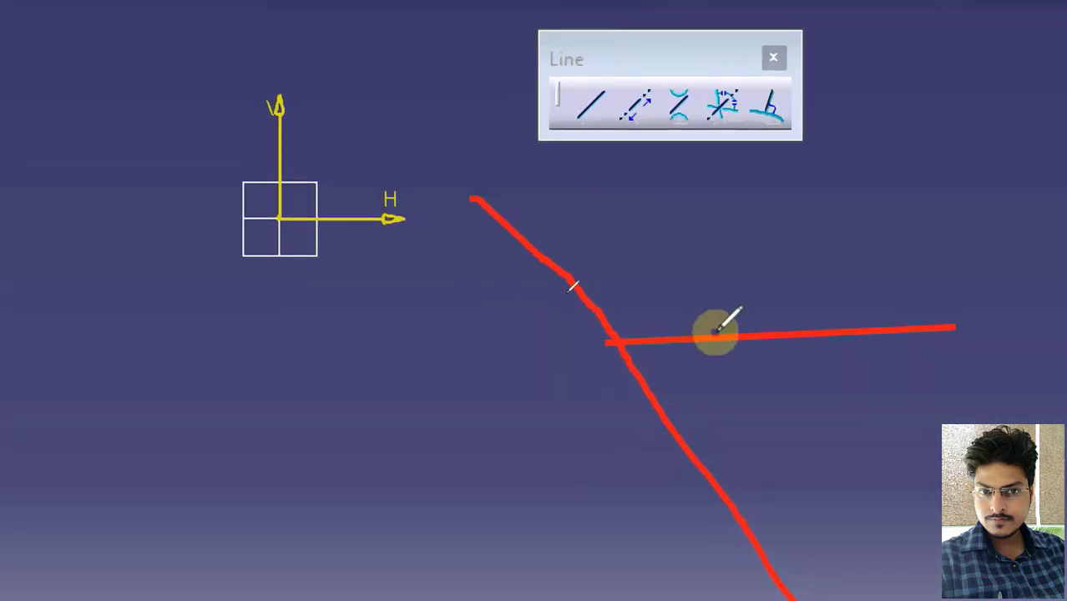
drag(654, 196, 587, 165)
mouse_move(647, 299)
mouse_down()
mouse_move(595, 309)
mouse_move(623, 267)
mouse_move(600, 303)
mouse_move(631, 321)
mouse_up()
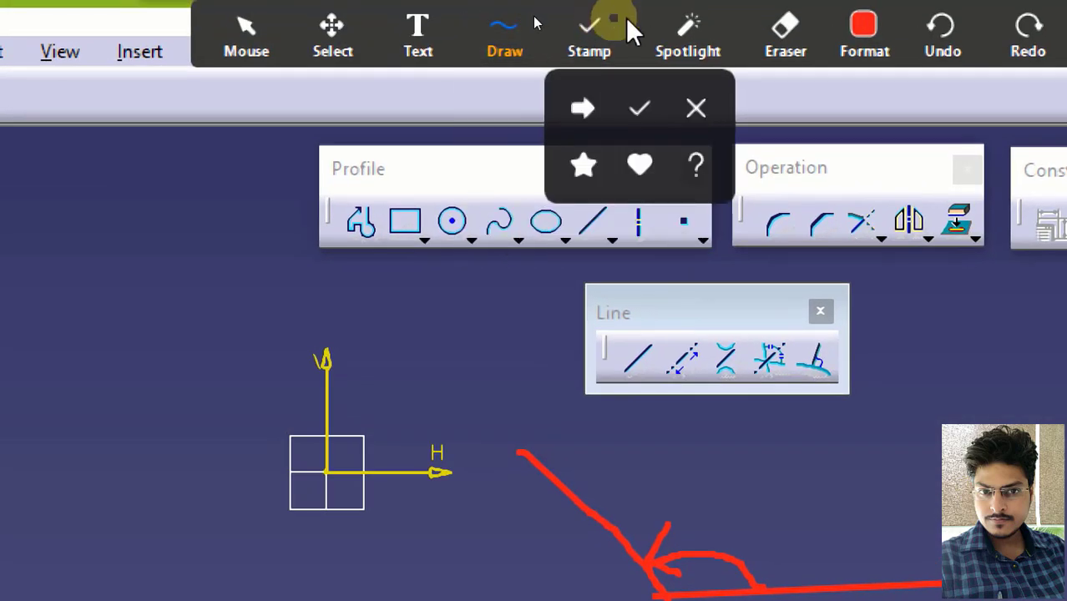
- Erase the red annotation strokes showing the angle and return to normal pointer mode
click(764, 14)
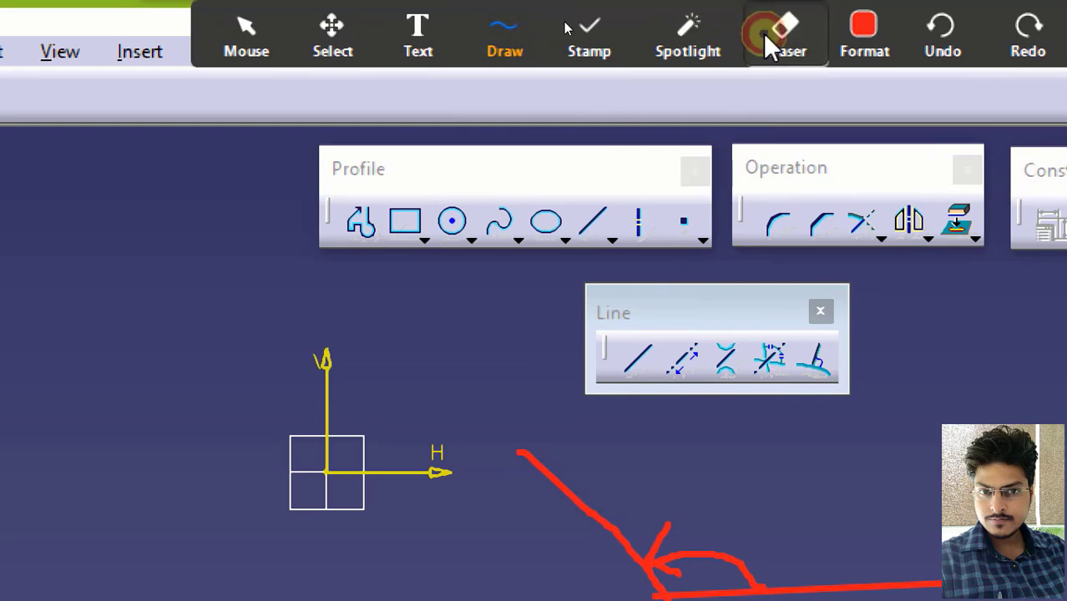
drag(647, 477, 695, 586)
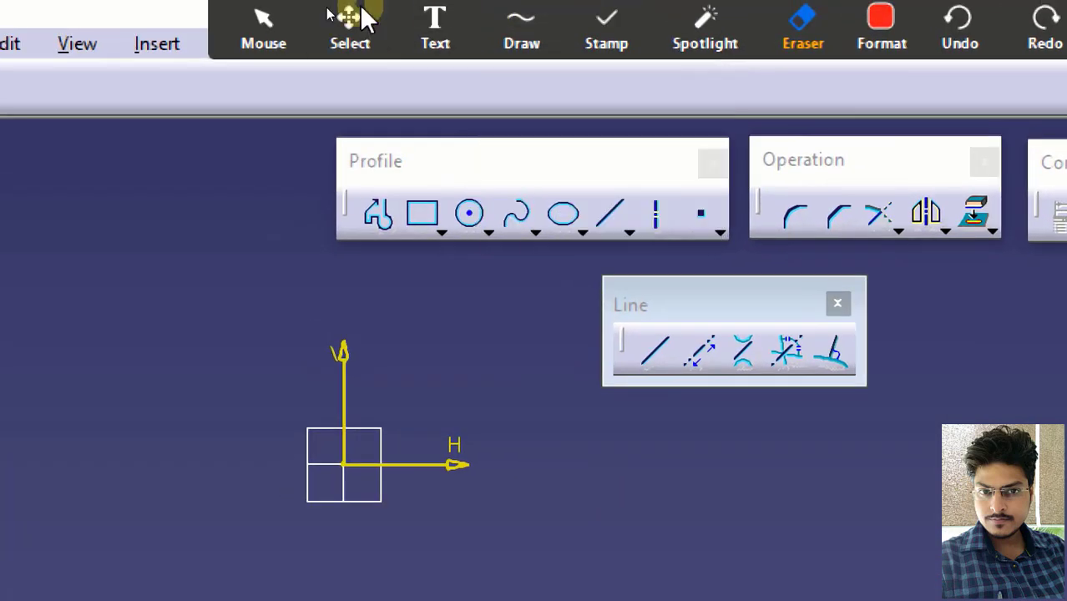
click(264, 27)
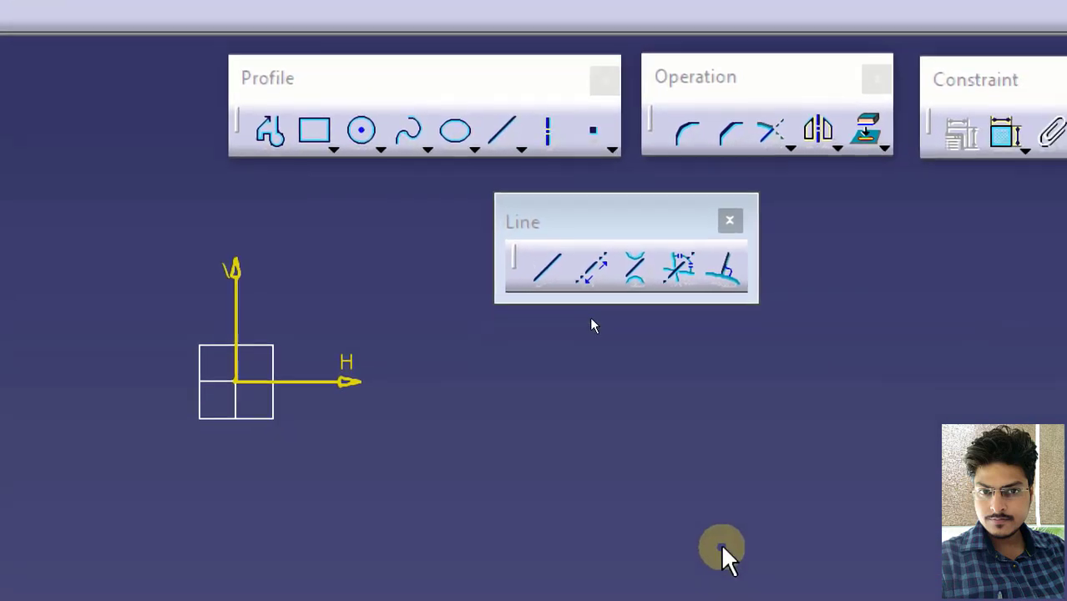
key(ctrl)
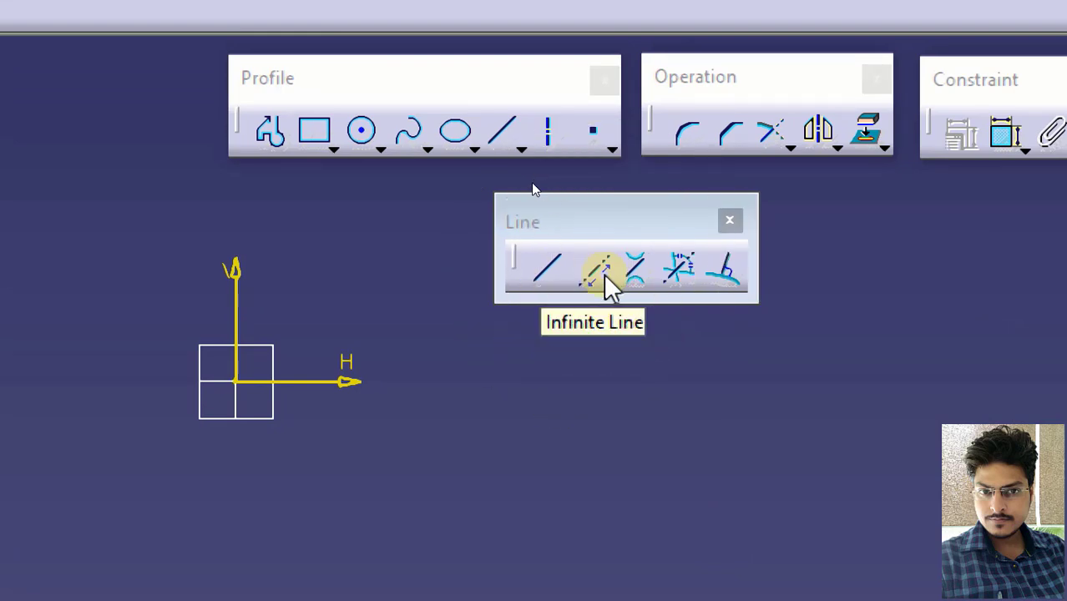
- Draw a horizontal infinite line about 37 mm below the H axis
click(603, 273)
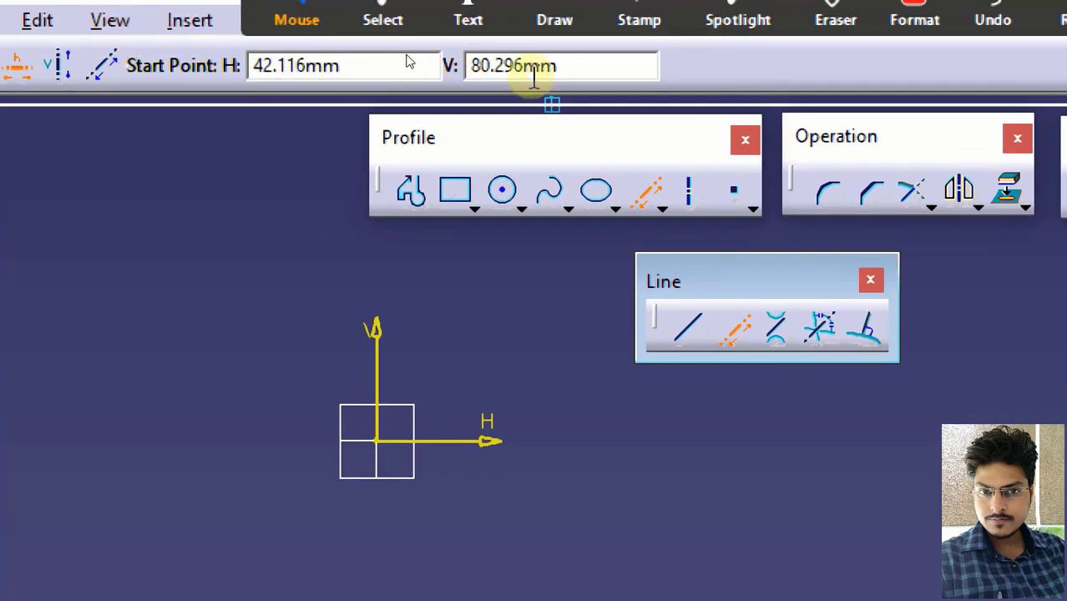
click(236, 82)
click(277, 71)
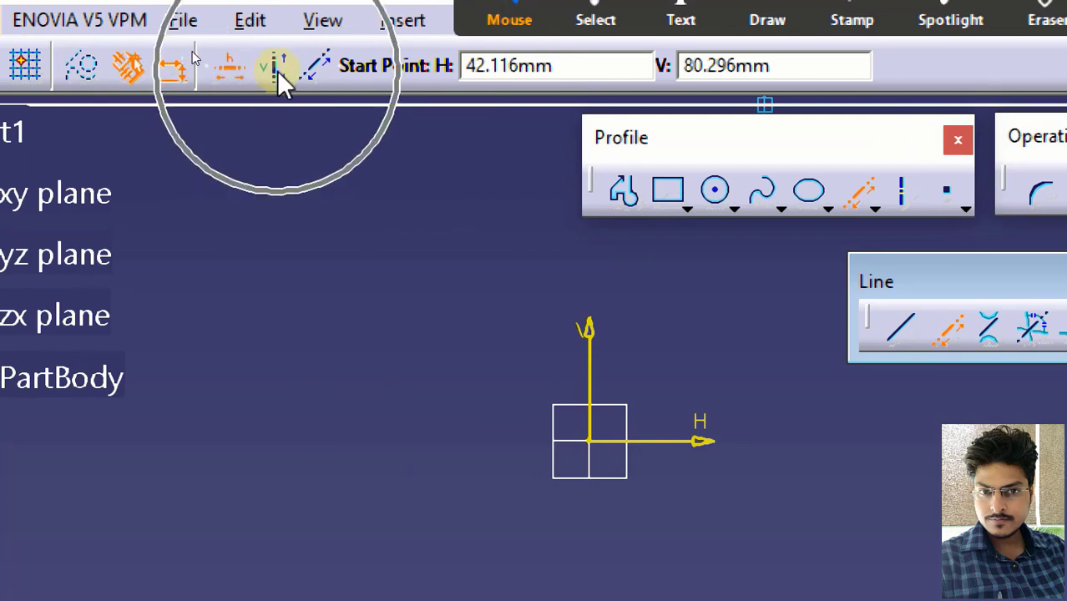
click(315, 74)
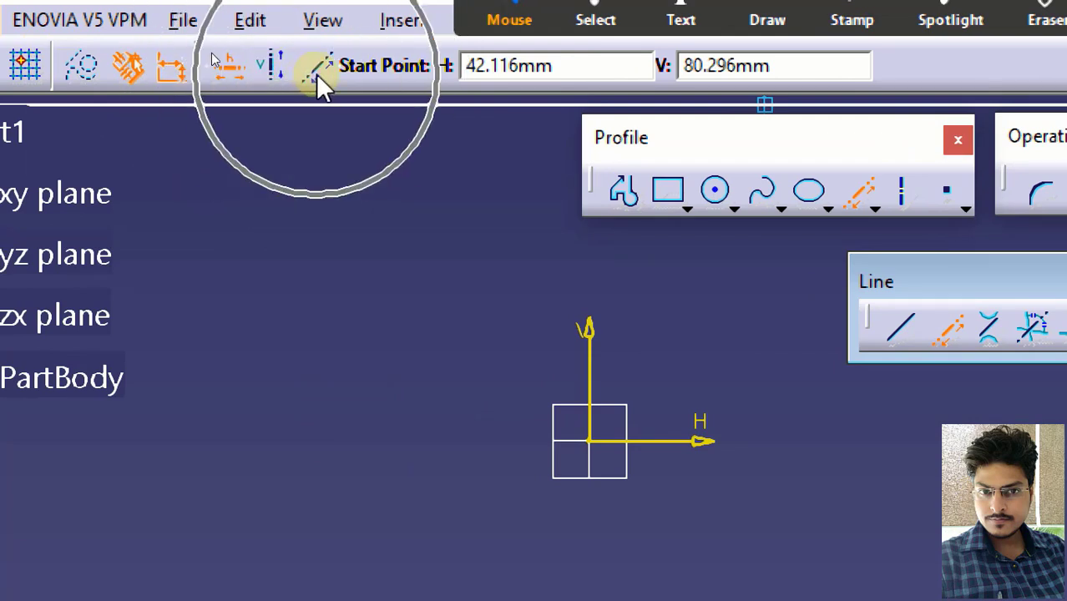
click(226, 68)
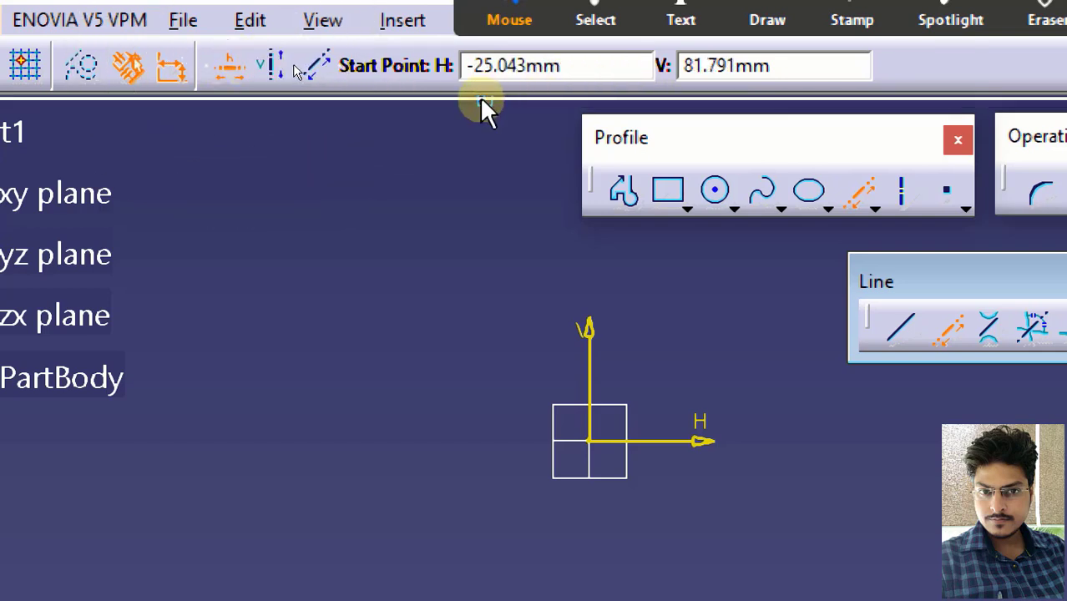
drag(567, 67, 417, 45)
drag(785, 66, 496, 44)
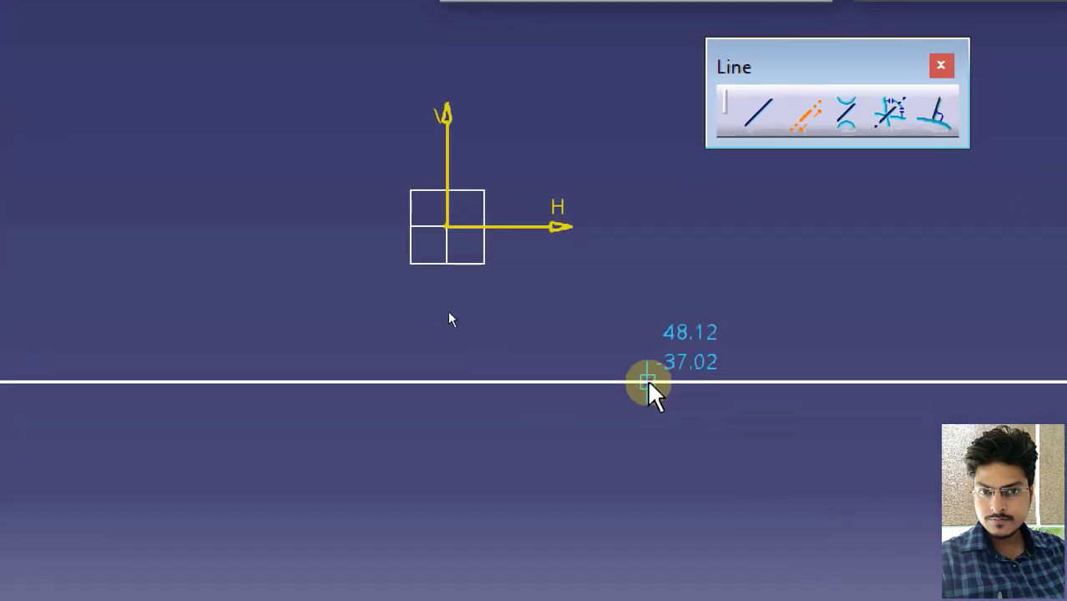
click(794, 595)
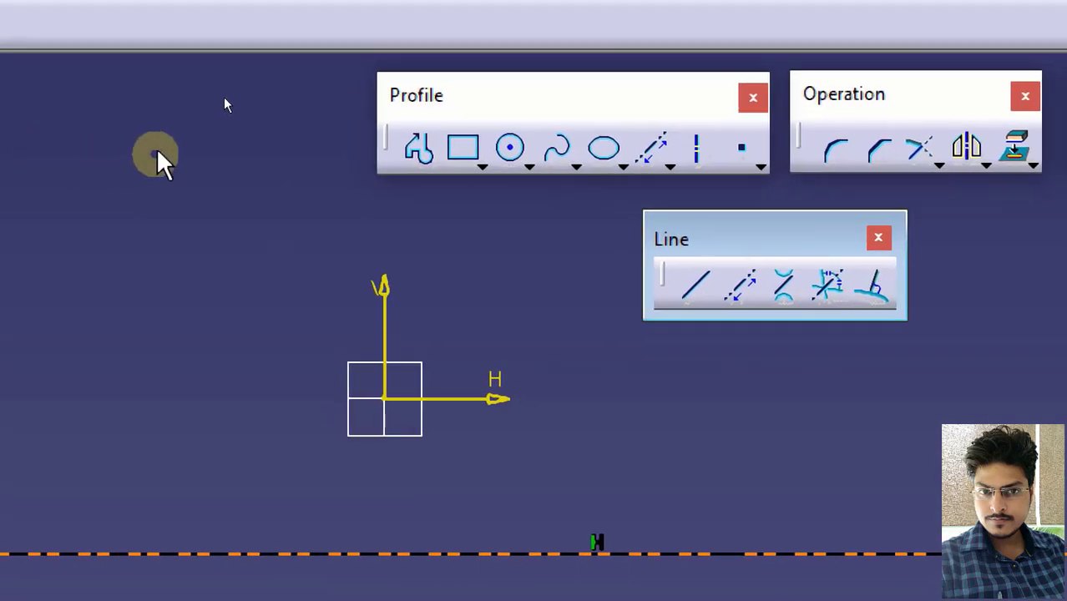
- Draw a vertical infinite line through the sketch origin, coincident with the V axis
click(747, 288)
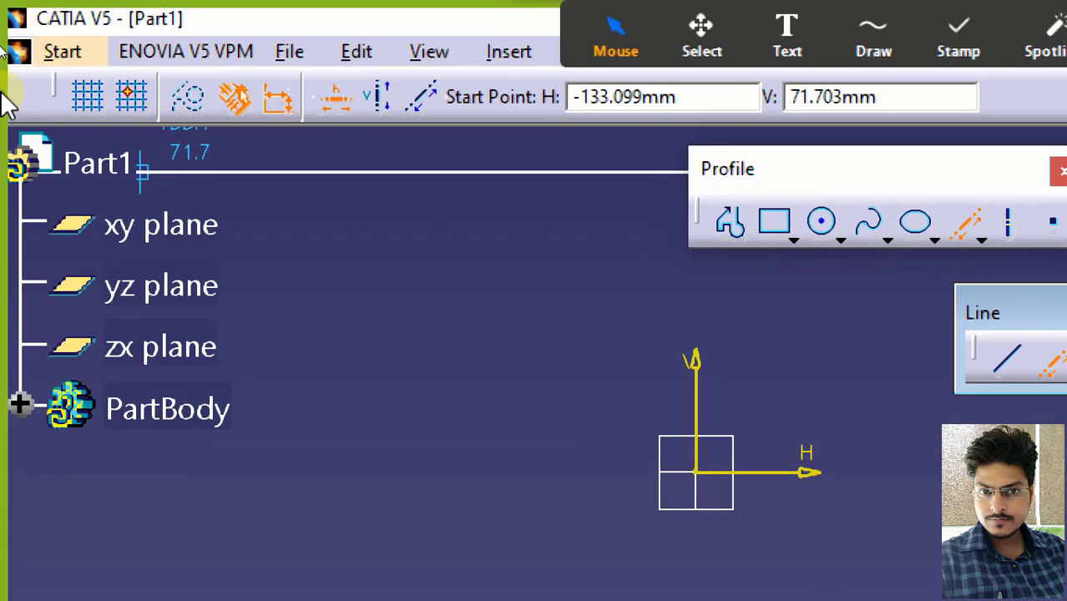
click(384, 107)
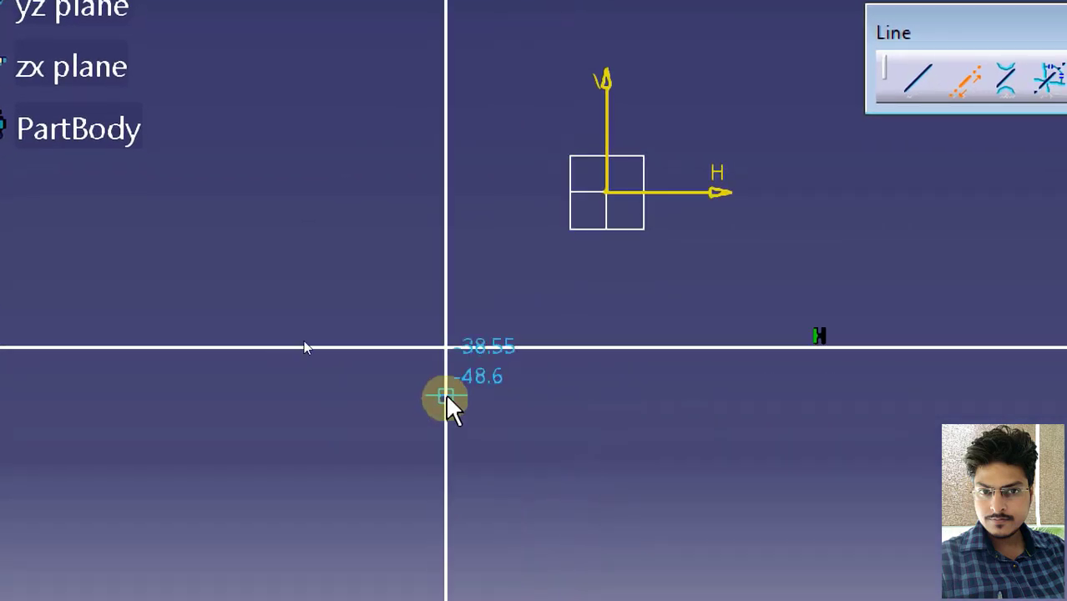
click(587, 415)
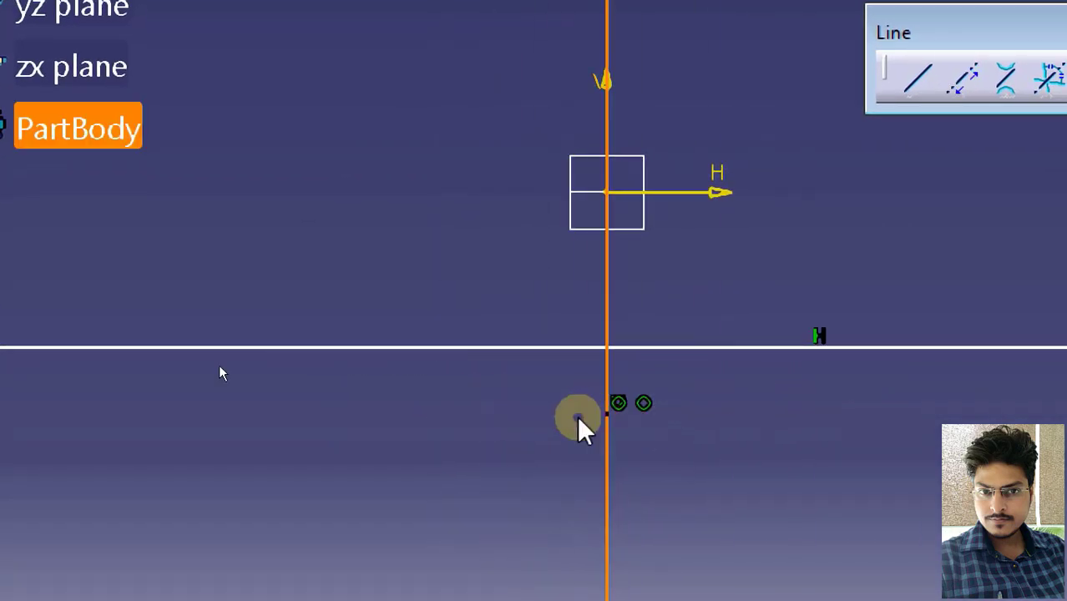
- Delete the vertical and horizontal infinite lines and the leftover point below the origin
middle_drag(810, 452, 935, 425)
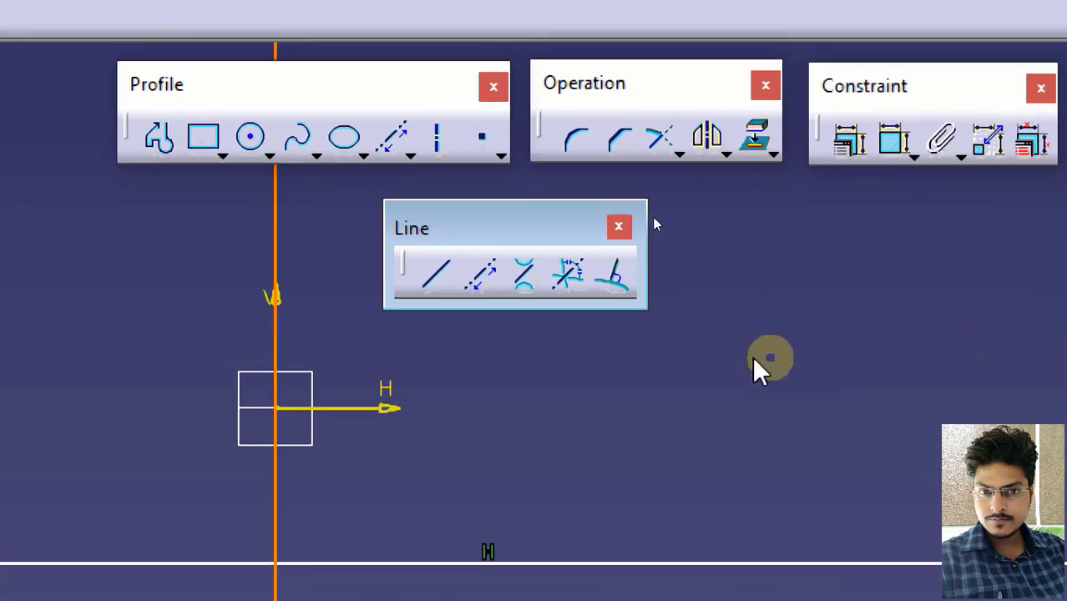
mouse_move(757, 362)
middle_down()
mouse_move(643, 374)
mouse_move(561, 333)
mouse_move(541, 336)
mouse_move(545, 349)
middle_up()
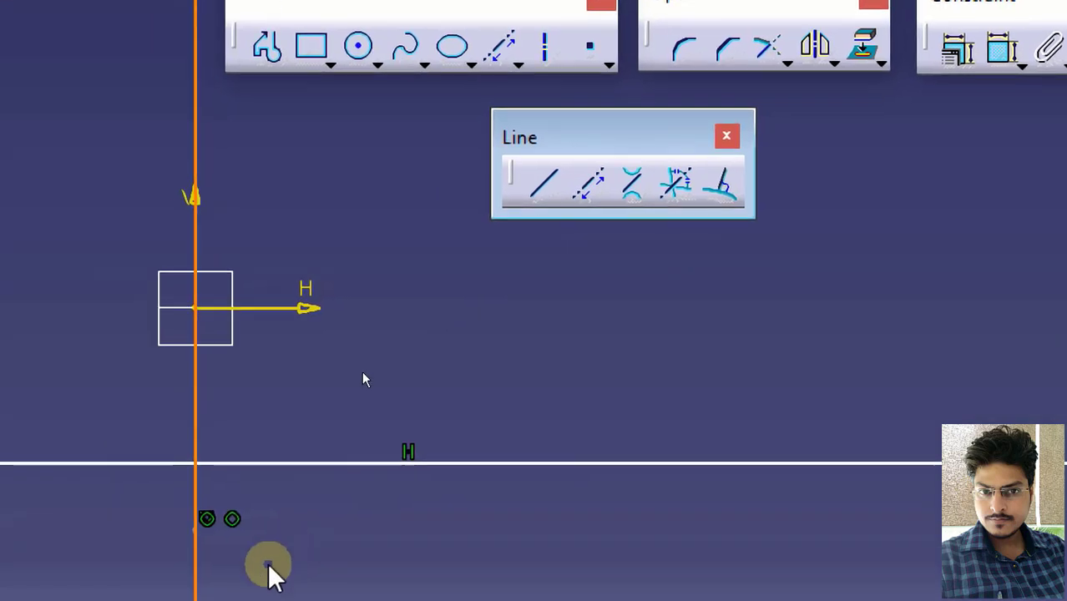
key(Delete)
click(351, 462)
key(Delete)
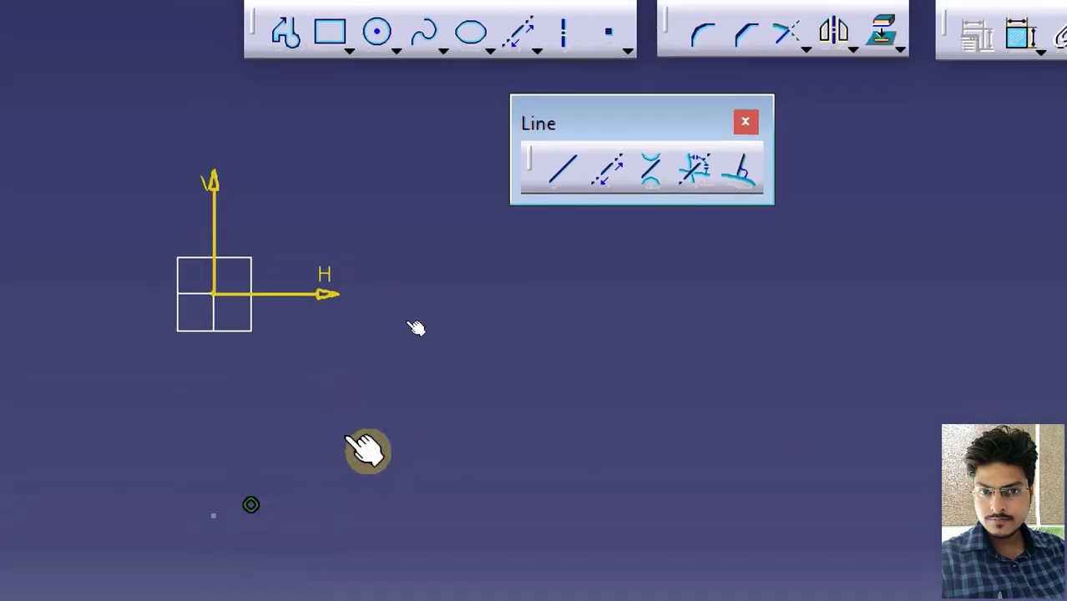
click(214, 515)
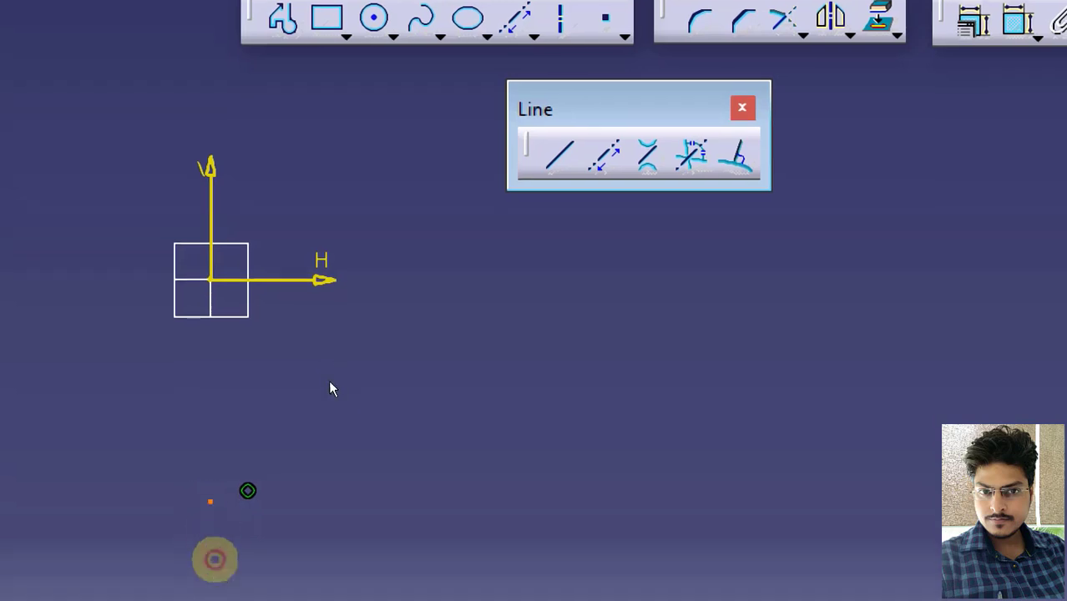
key(Delete)
- Start another infinite line, try the vertical orientation, and set its type to Line Through Two Points
middle_drag(433, 353, 46, 576)
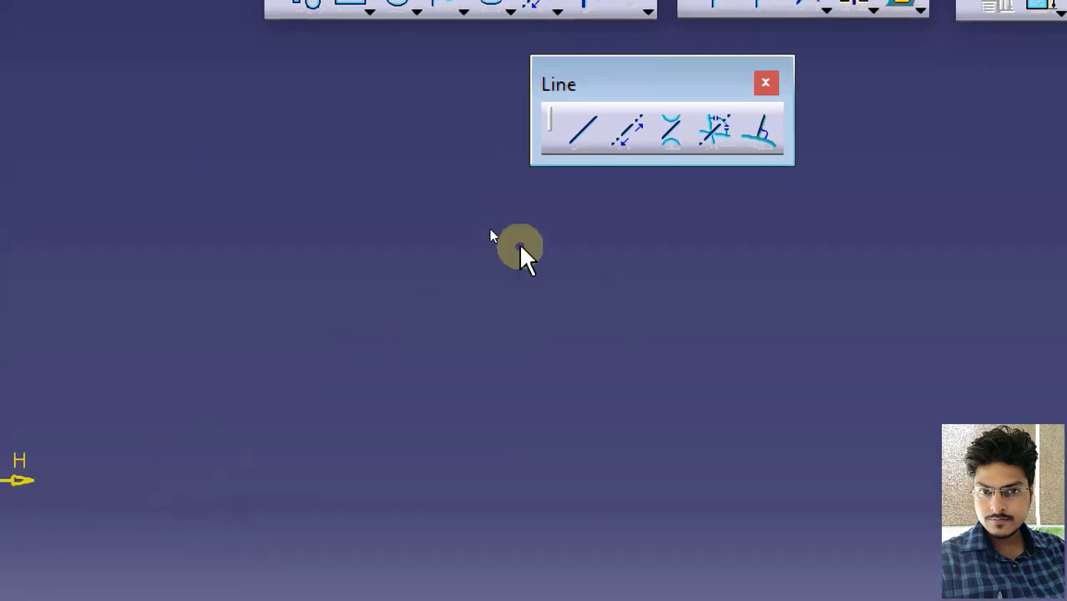
click(626, 131)
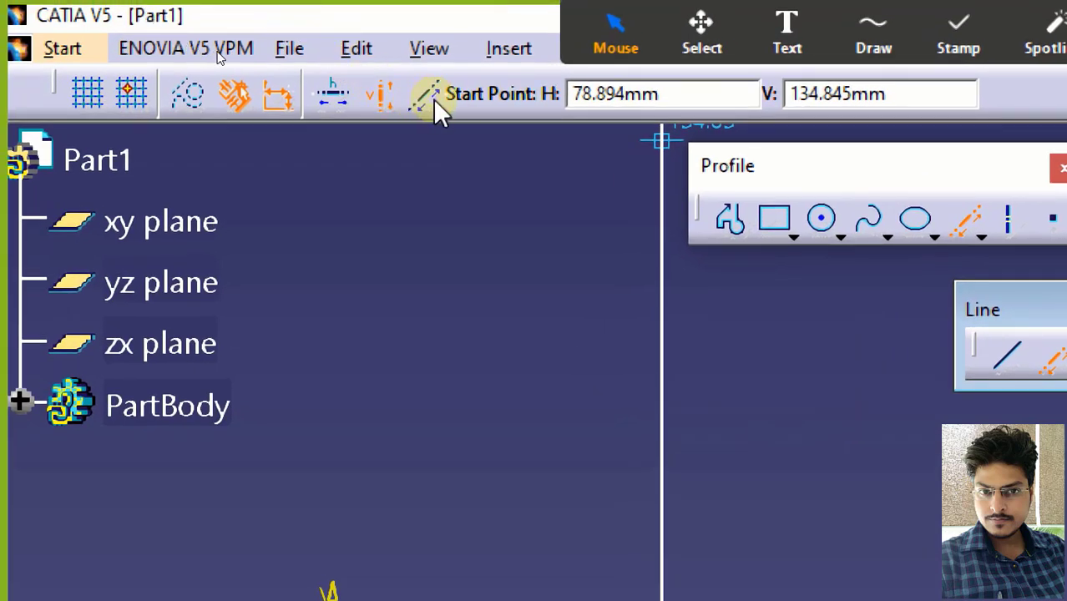
click(427, 108)
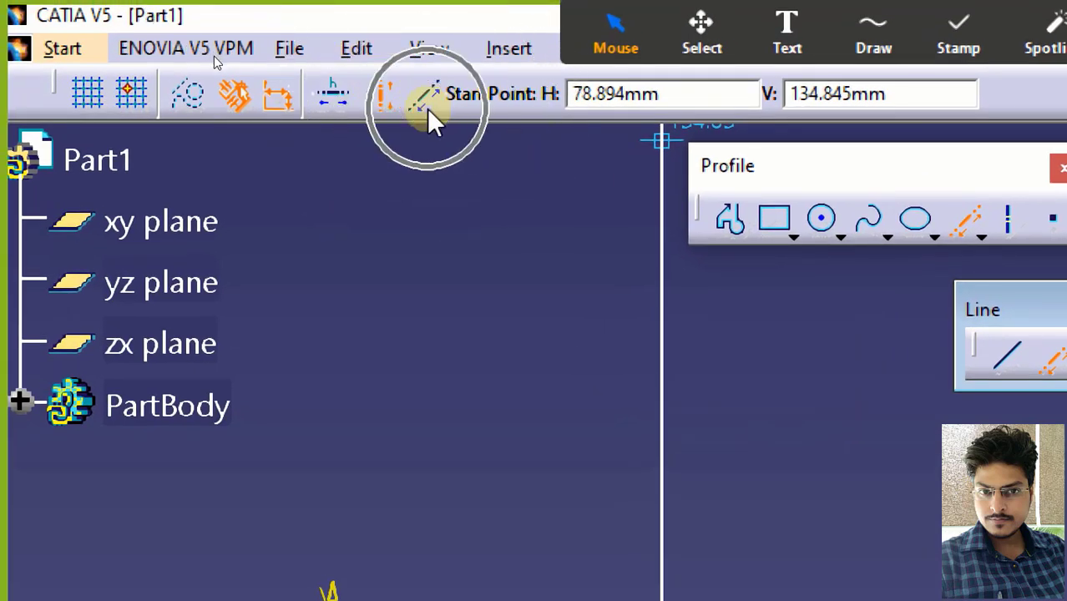
click(498, 382)
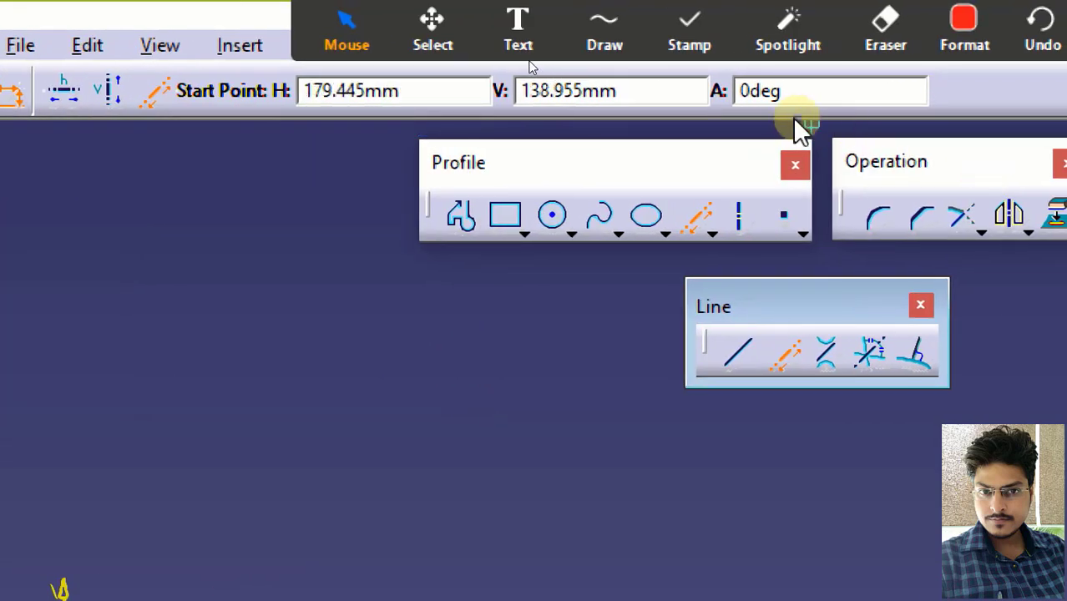
double_click(761, 94)
drag(792, 91, 693, 95)
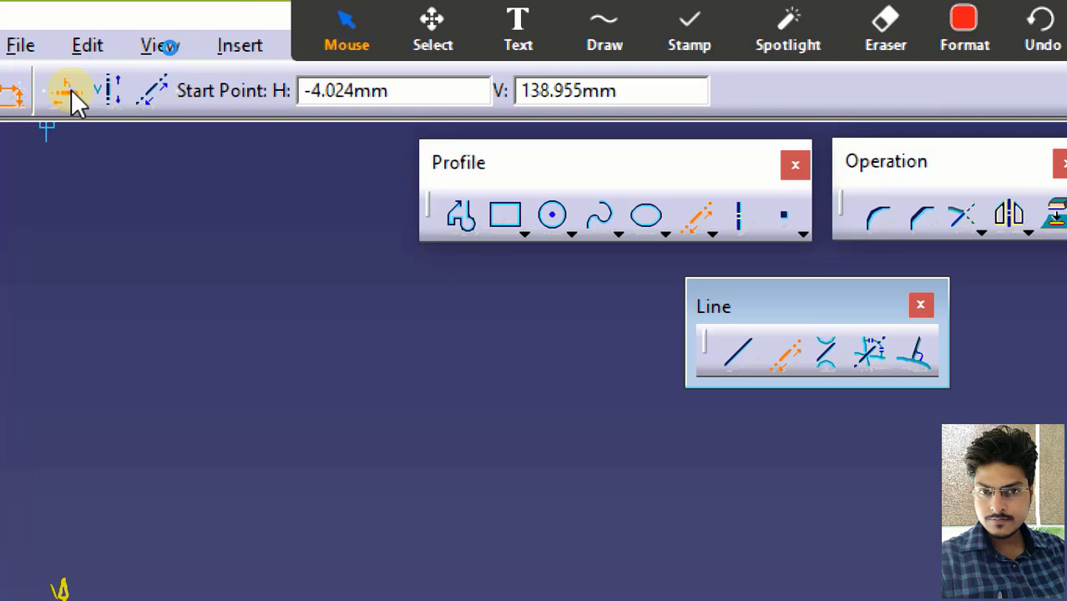
click(106, 101)
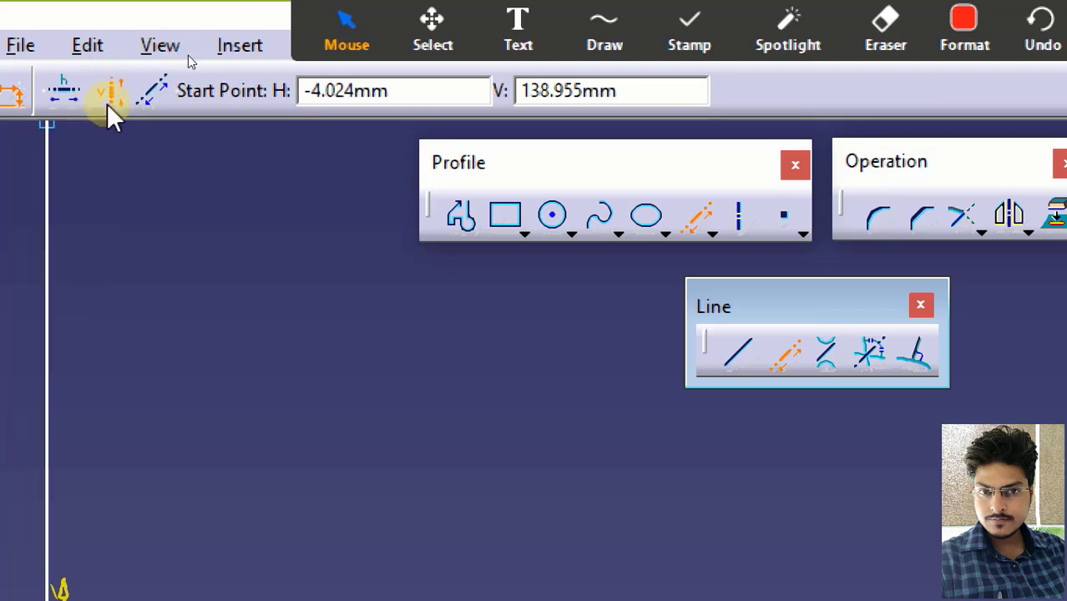
click(152, 92)
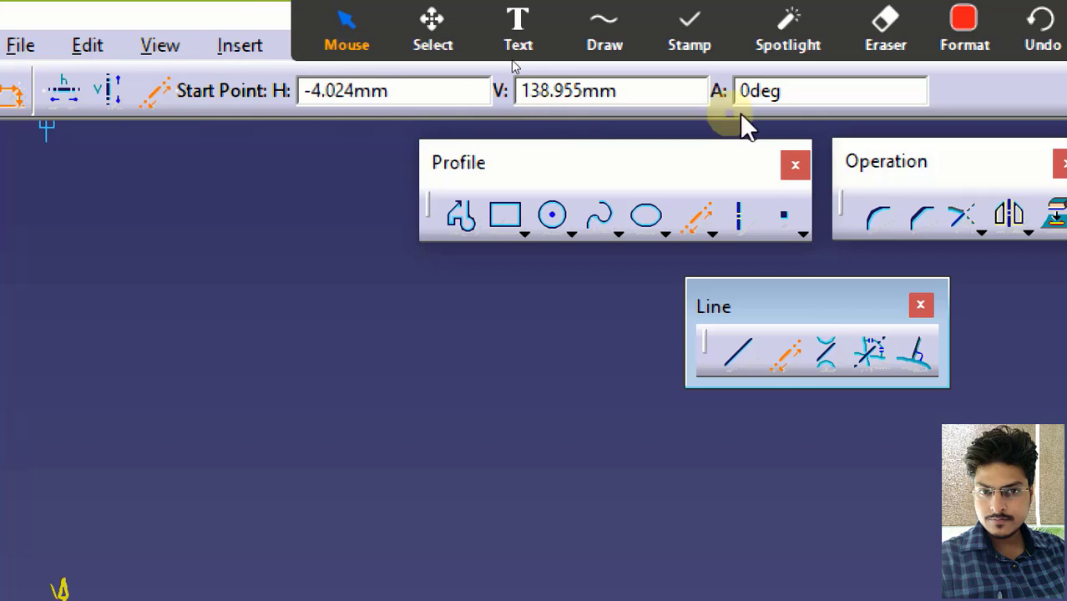
- Set the infinite line's angle to 60 deg and place it so that it crosses the positive H axis
double_click(793, 92)
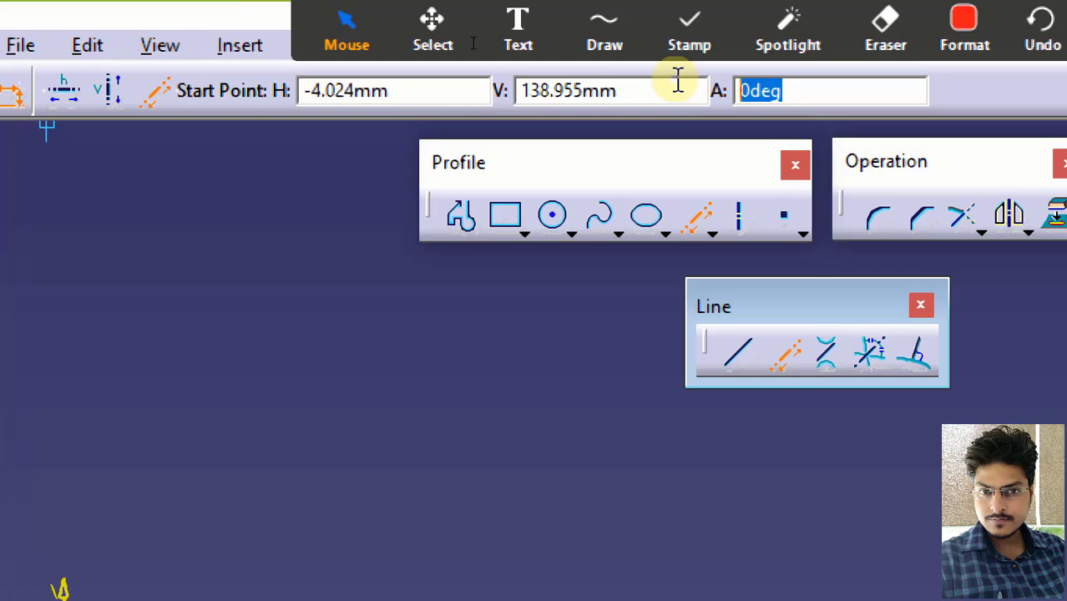
text(60)
click(673, 79)
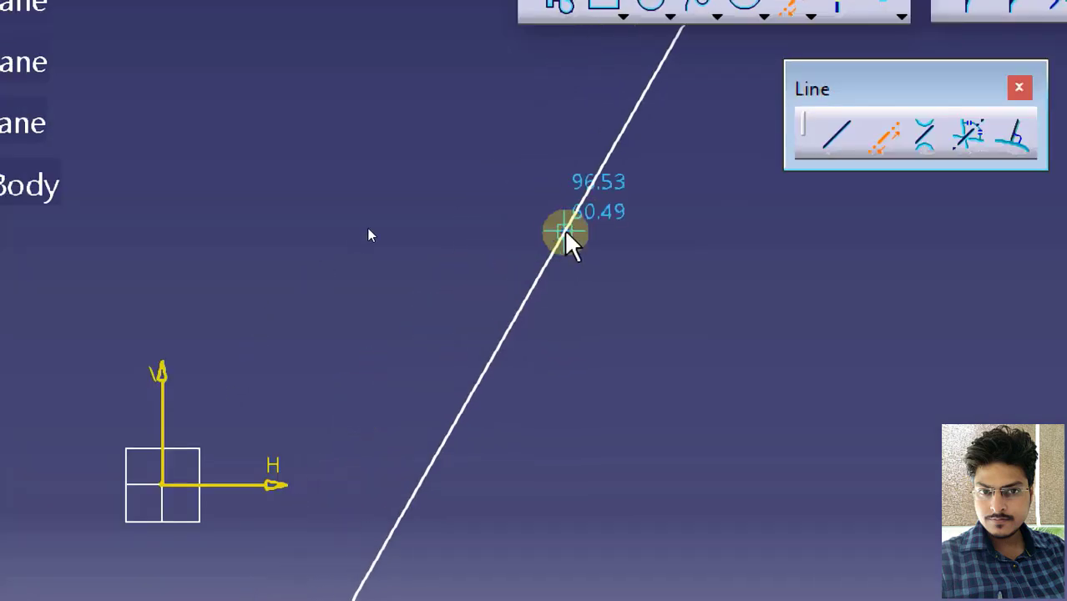
click(565, 233)
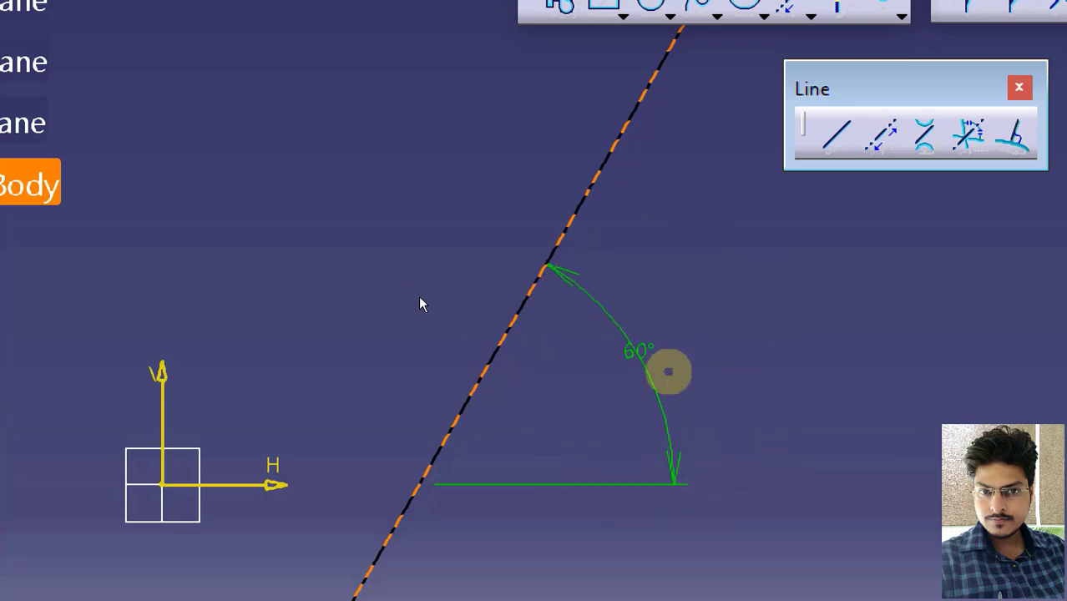
mouse_move(670, 375)
middle_down()
mouse_move(674, 318)
mouse_move(525, 316)
middle_up()
click(657, 280)
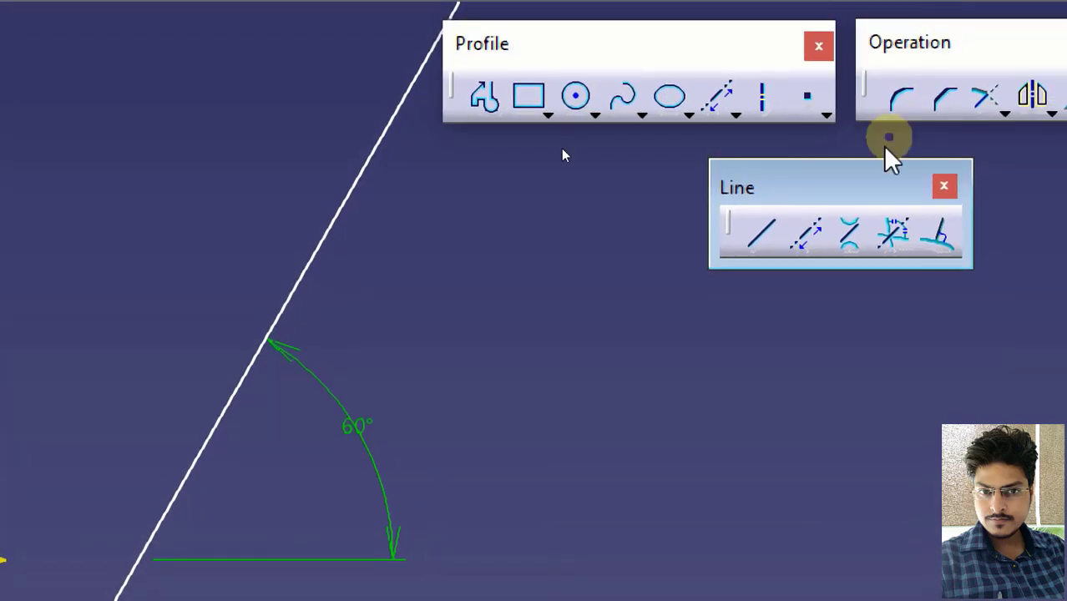
- Draw a second infinite line through two points at an angle of 120 deg, beside the 60-degree line
click(807, 237)
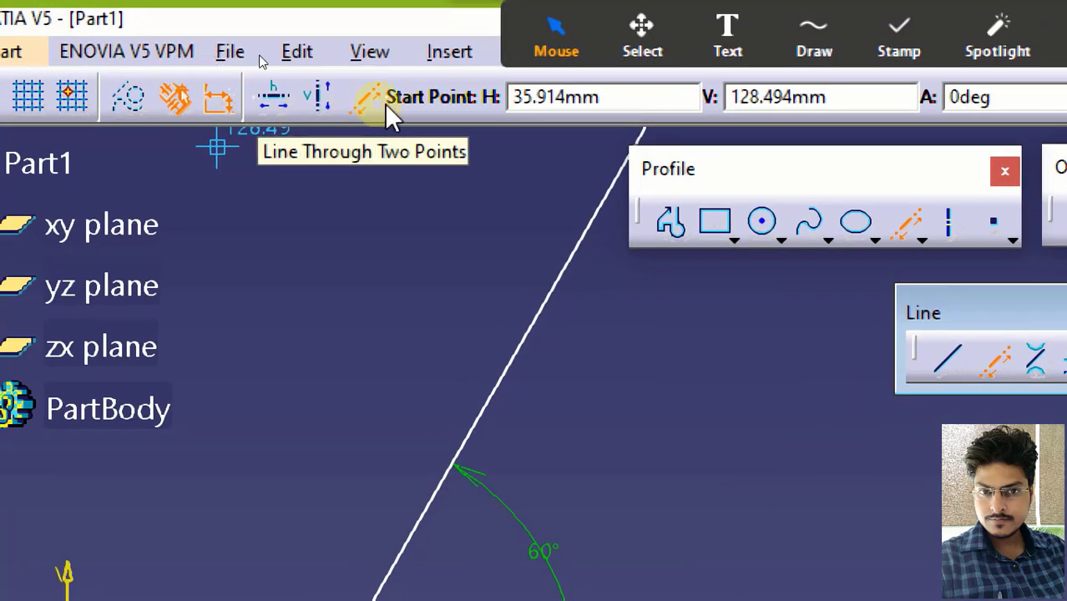
drag(1043, 101, 787, 88)
click(1020, 95)
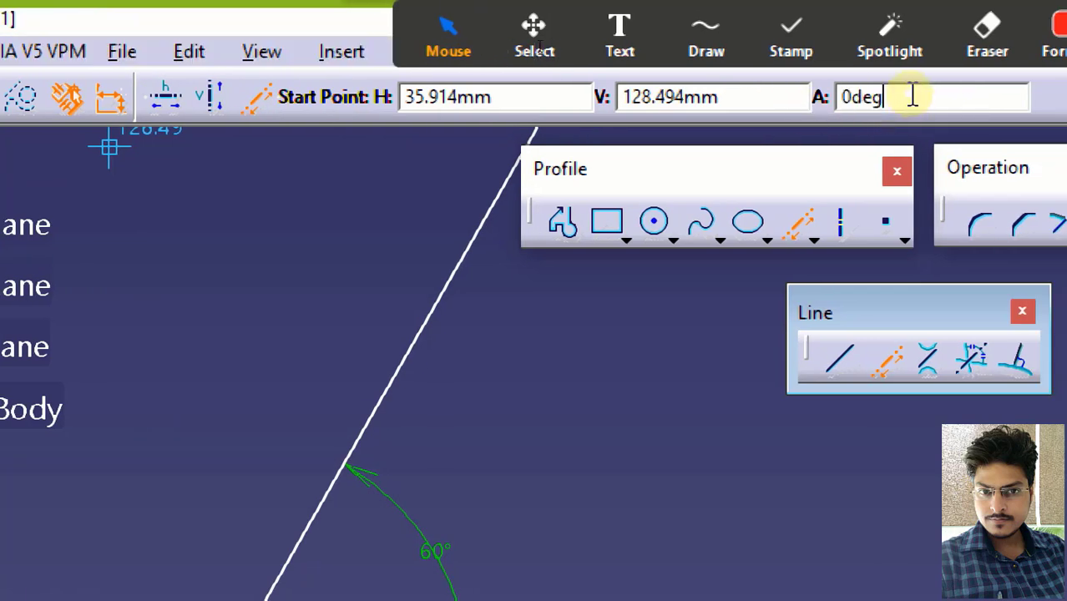
click(251, 127)
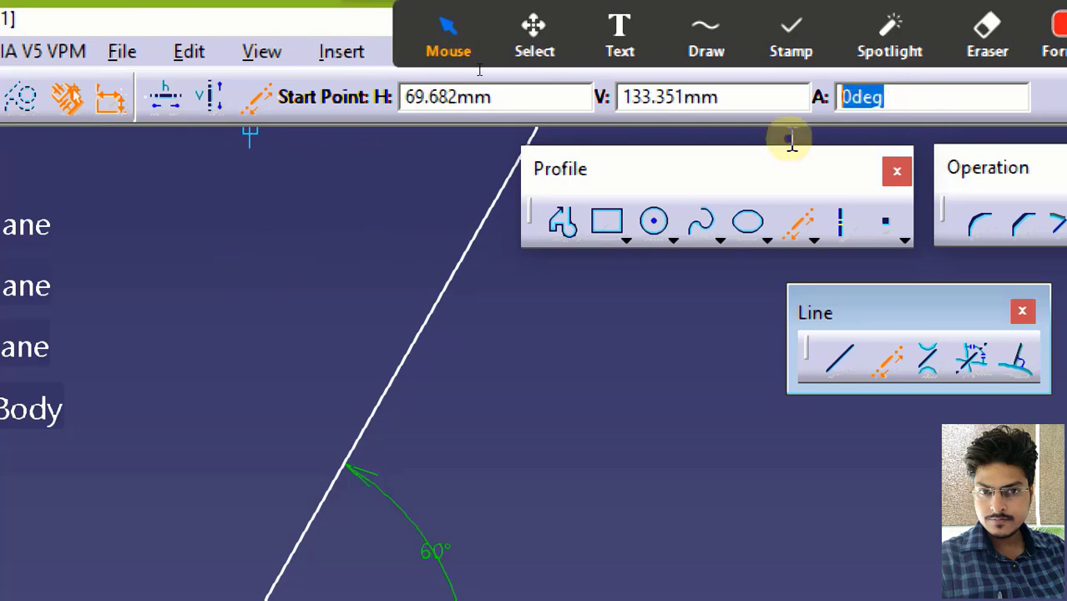
text(120)
key(Return)
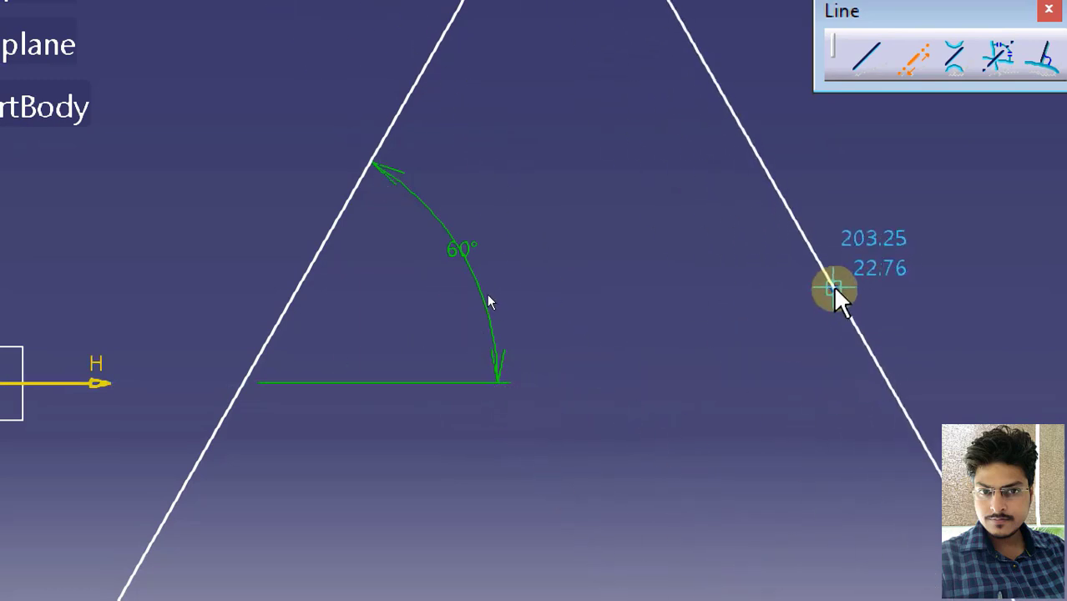
click(832, 286)
- Delete the 120-degree infinite line together with the angle dimensions, keeping the 60-degree line
middle_drag(889, 403, 770, 432)
mouse_move(690, 336)
middle_down()
mouse_move(728, 412)
mouse_move(769, 596)
middle_up()
middle_drag(971, 357, 700, 431)
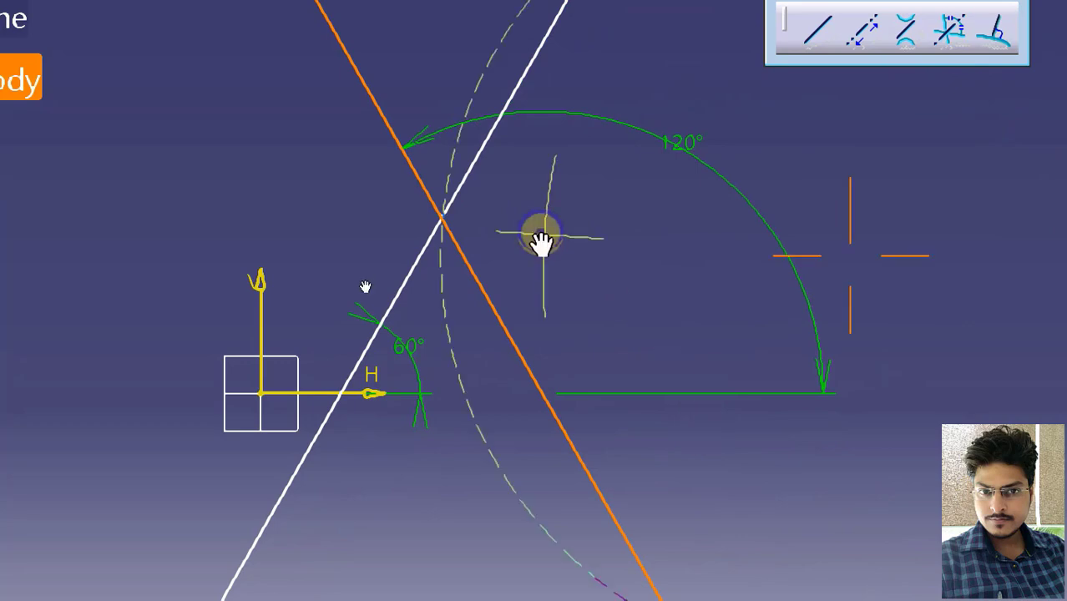
middle_drag(543, 235, 588, 269)
click(726, 185)
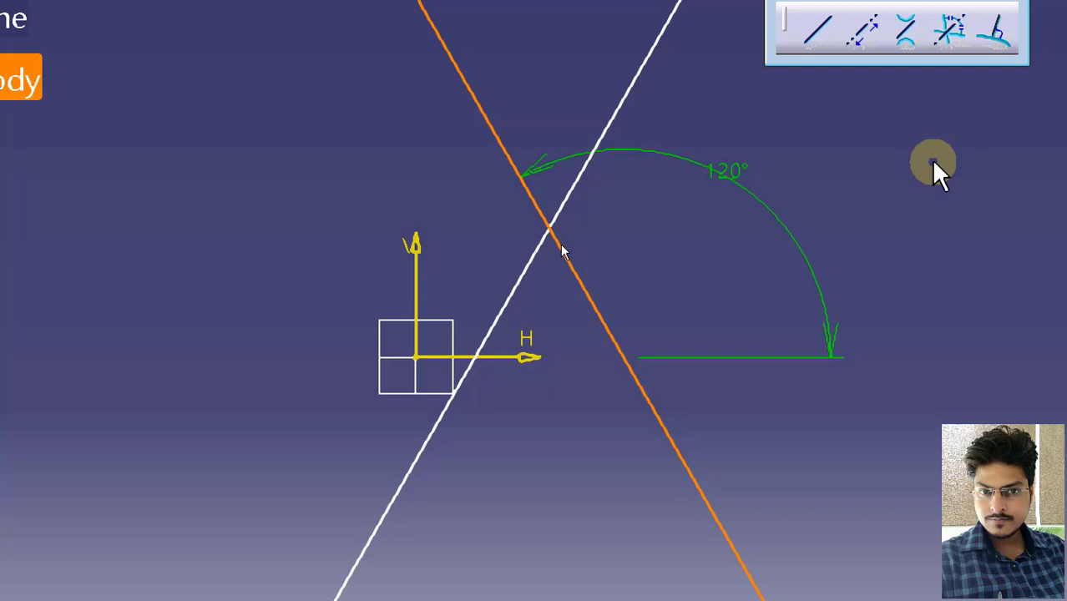
key(Delete)
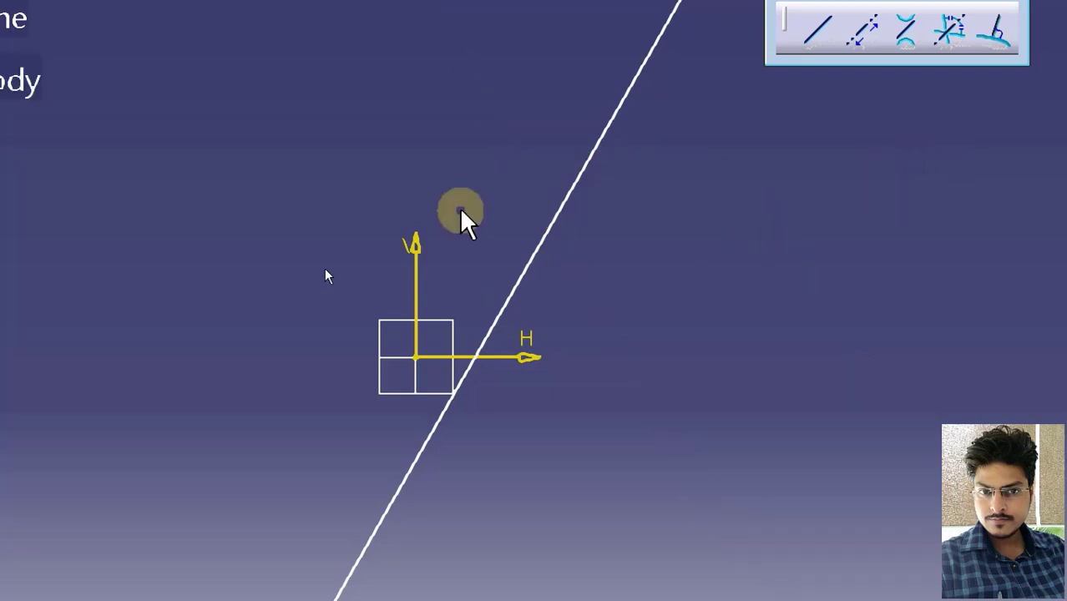
- Delete the remaining 60-degree infinite line from the sketch
click(552, 214)
key(Delete)
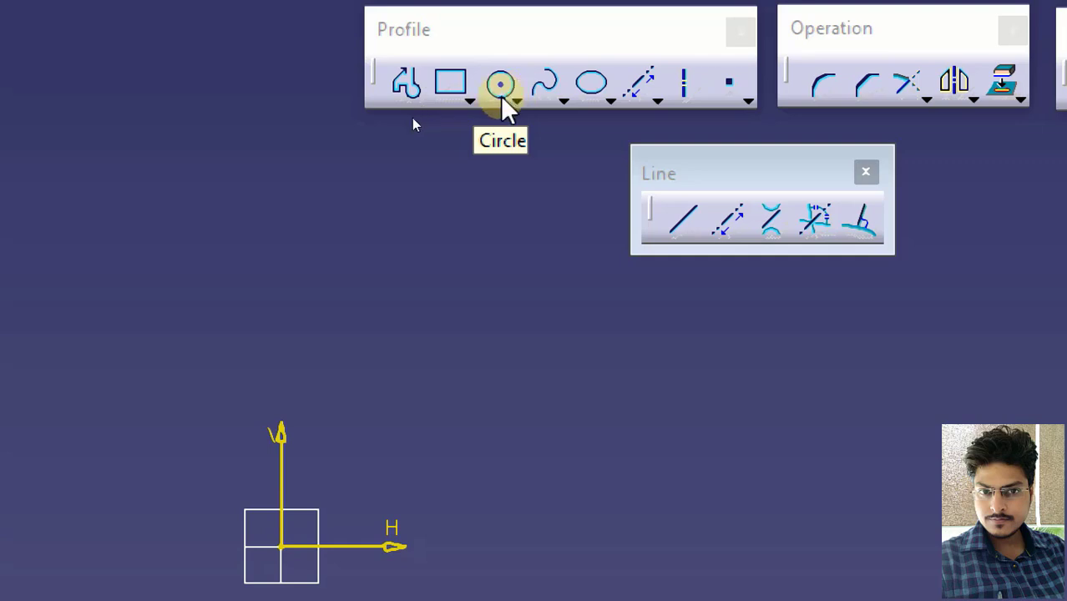
- Draw a circle with a radius of 50 mm, centred above and to the right of the origin
click(504, 84)
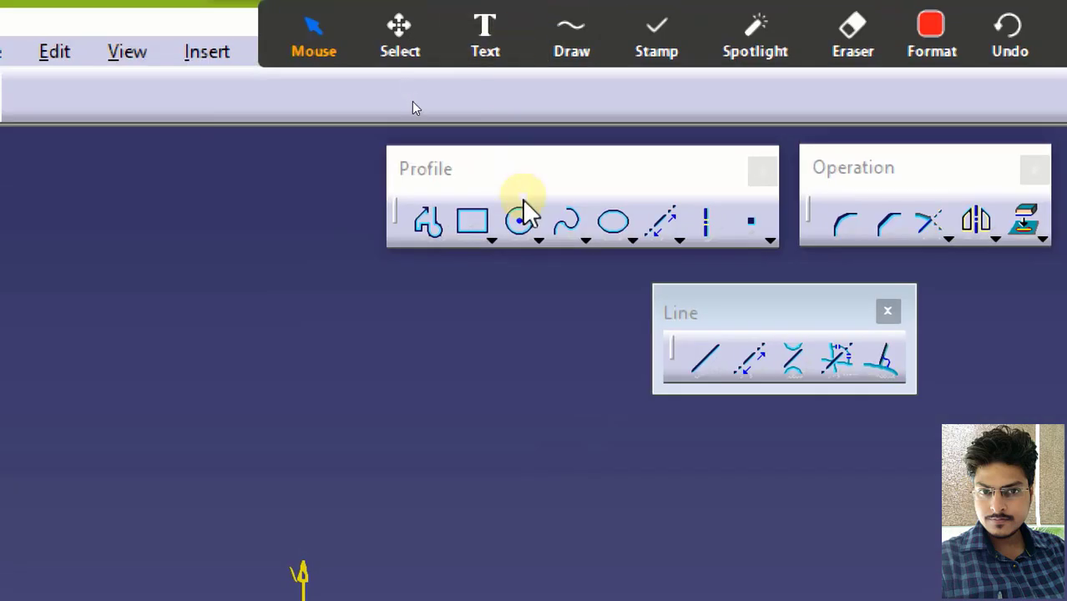
click(521, 219)
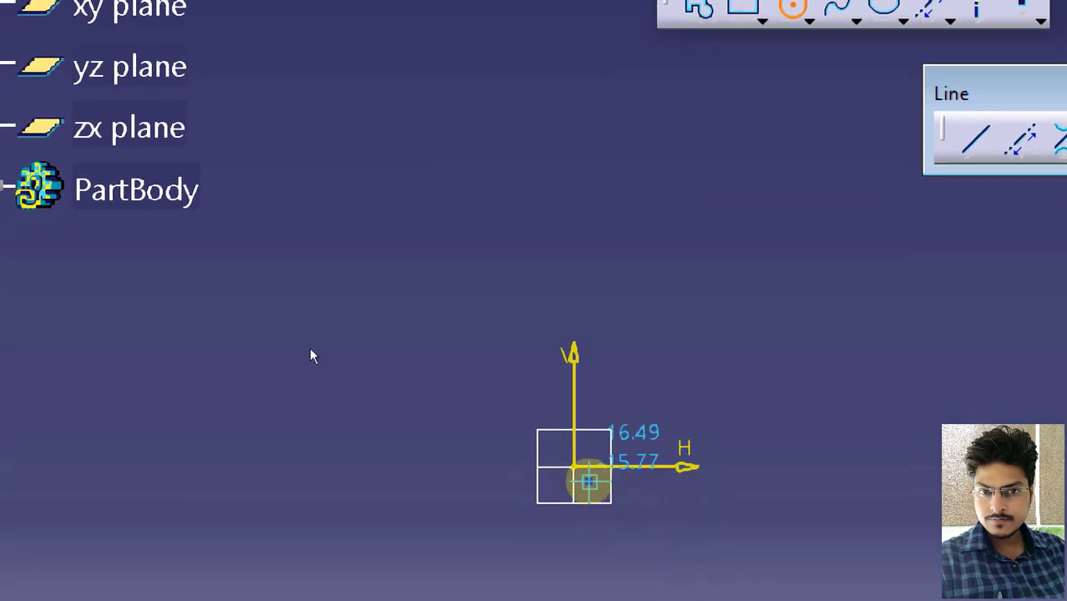
click(572, 465)
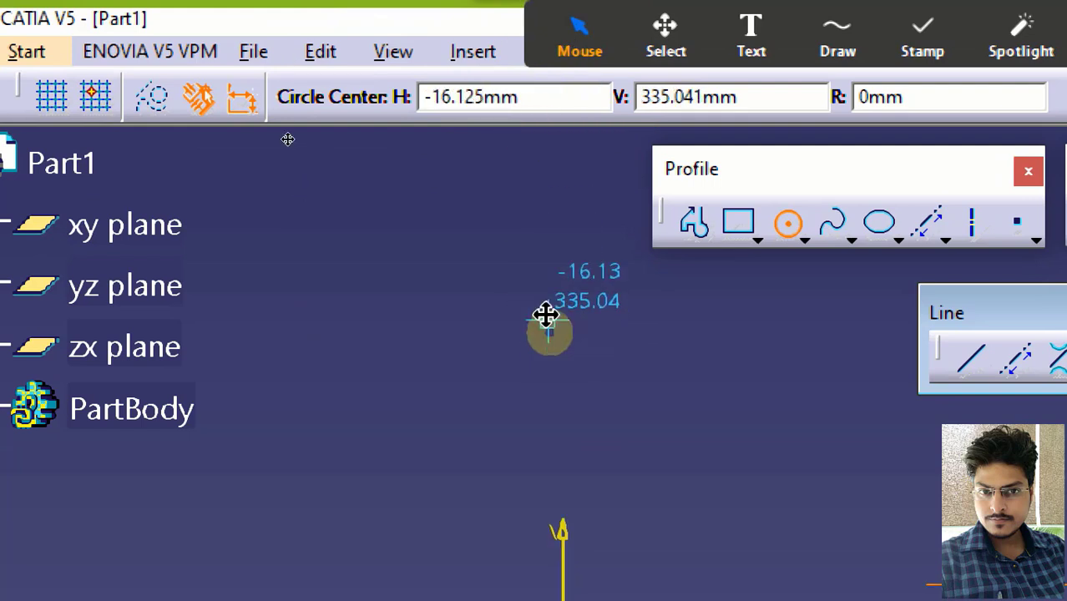
middle_drag(546, 314, 536, 84)
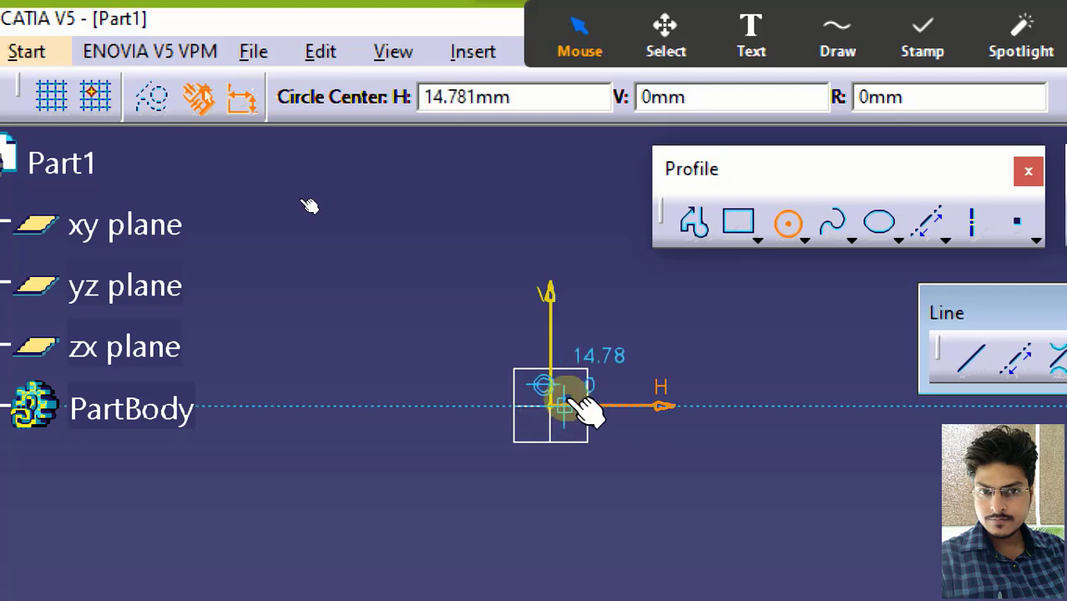
mouse_move(634, 386)
middle_down()
mouse_move(555, 449)
mouse_move(424, 600)
middle_up()
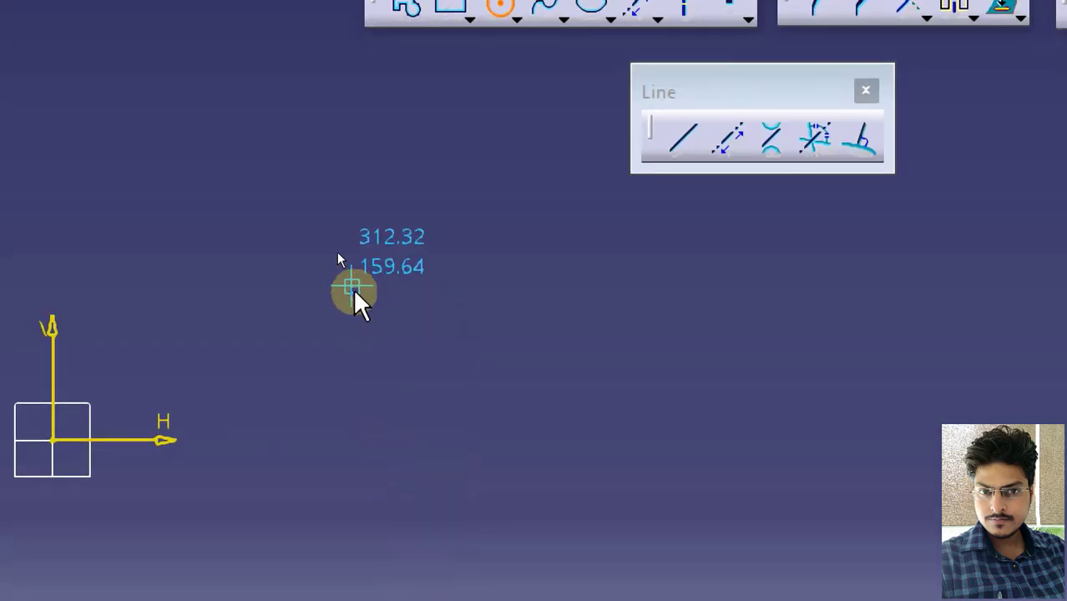
click(463, 502)
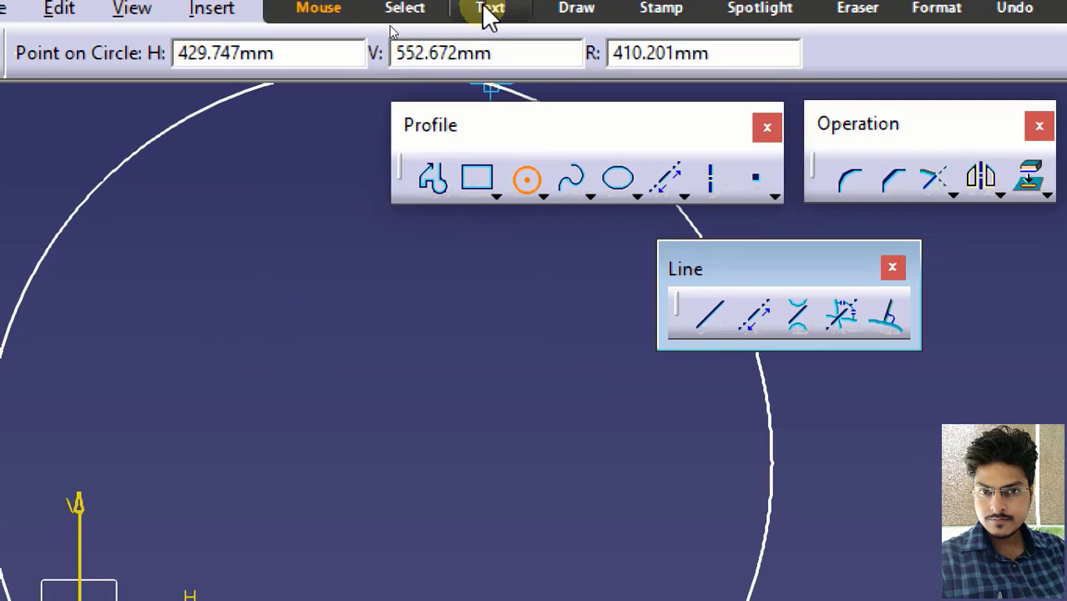
drag(738, 53, 610, 55)
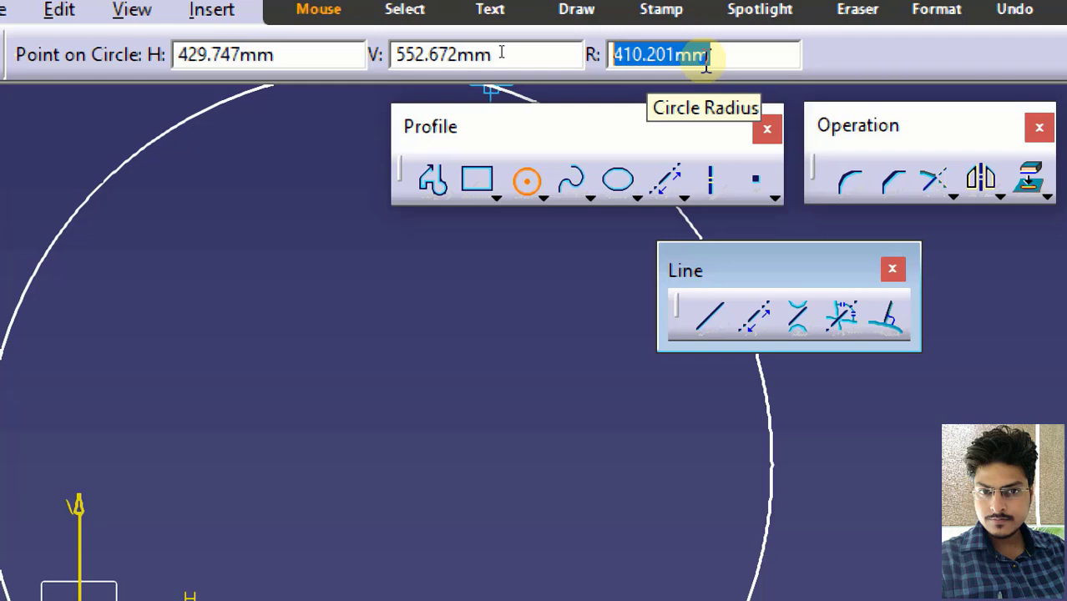
text(50)
key(Return)
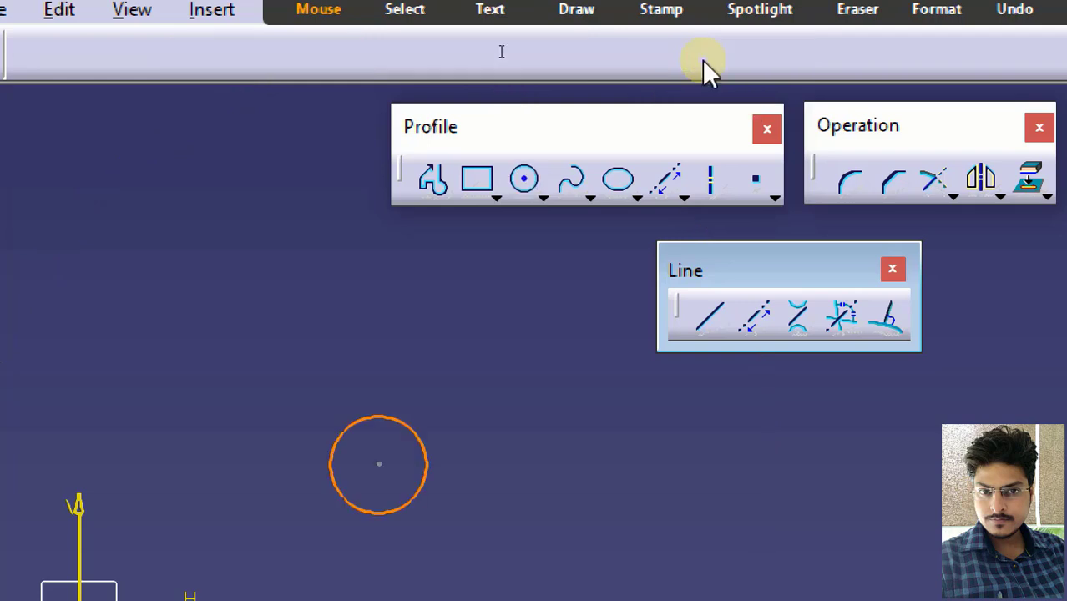
- Delete the 50 mm radius circle
mouse_move(385, 505)
middle_down()
mouse_move(561, 445)
mouse_move(571, 268)
mouse_move(522, 262)
mouse_move(521, 481)
middle_up()
click(375, 468)
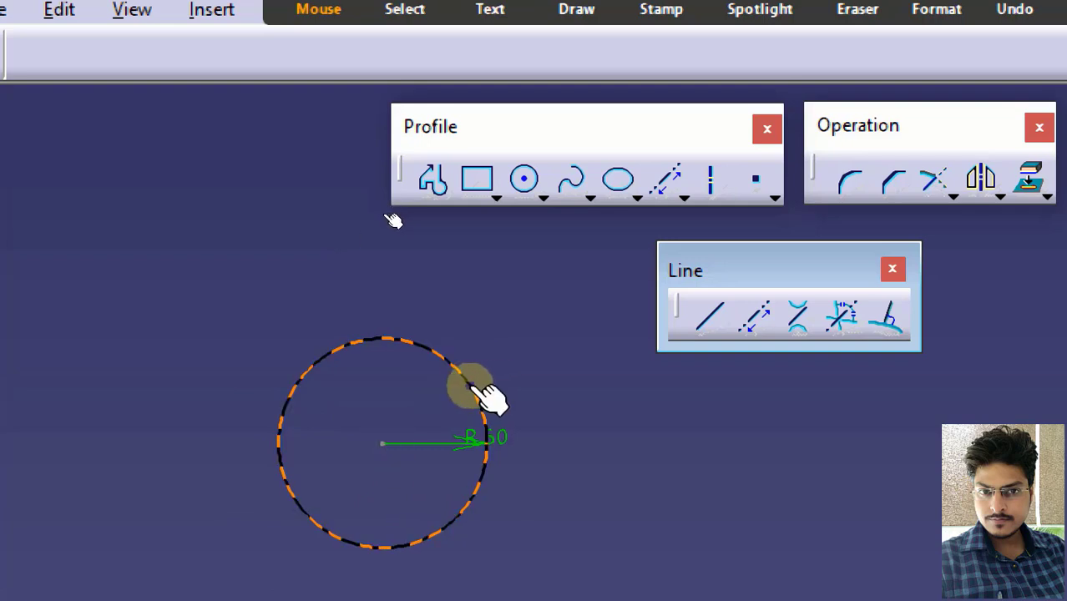
key(Delete)
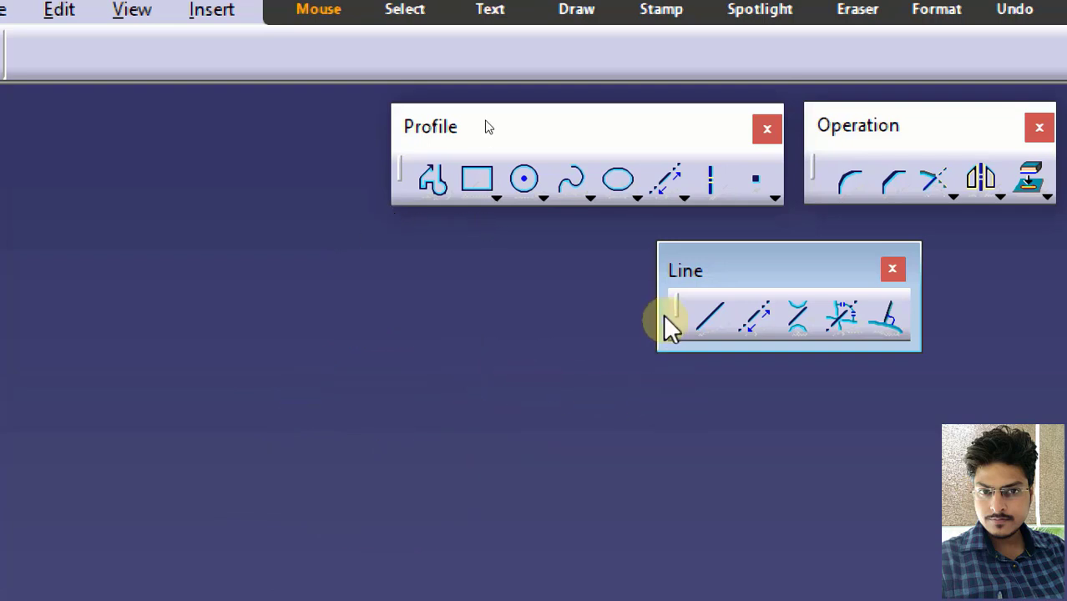
- Draw a circle with a preset radius of 10 mm, placed freely away from the origin
click(519, 181)
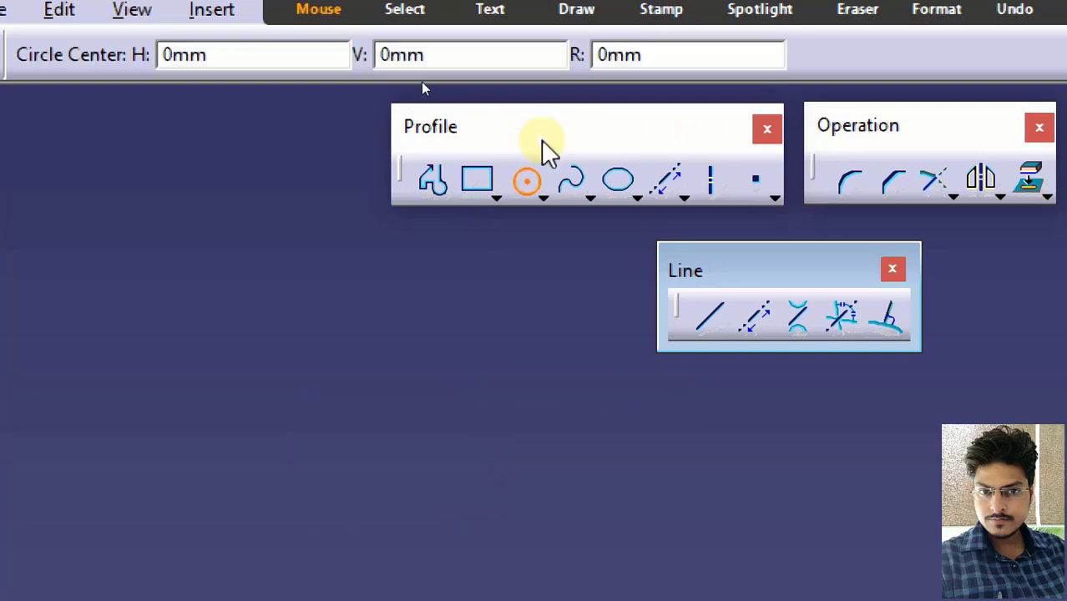
double_click(624, 57)
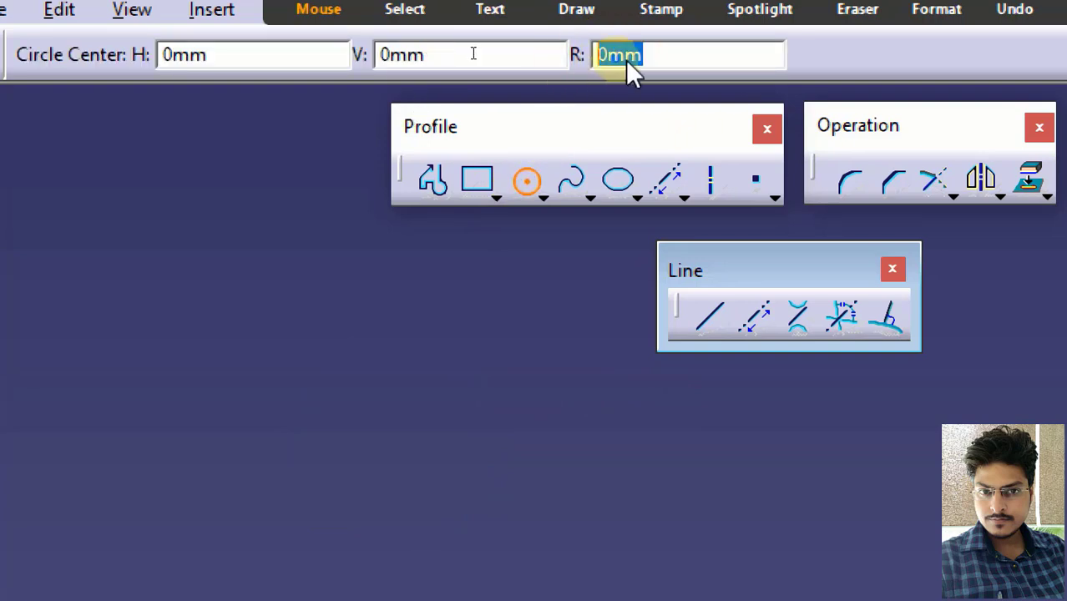
text(10)
click(555, 50)
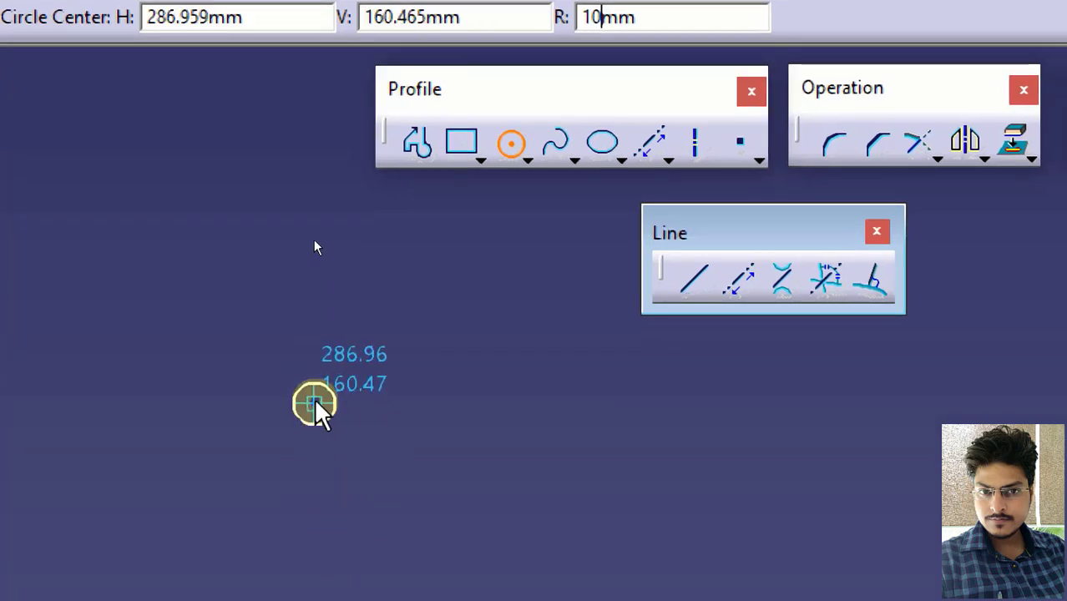
click(314, 405)
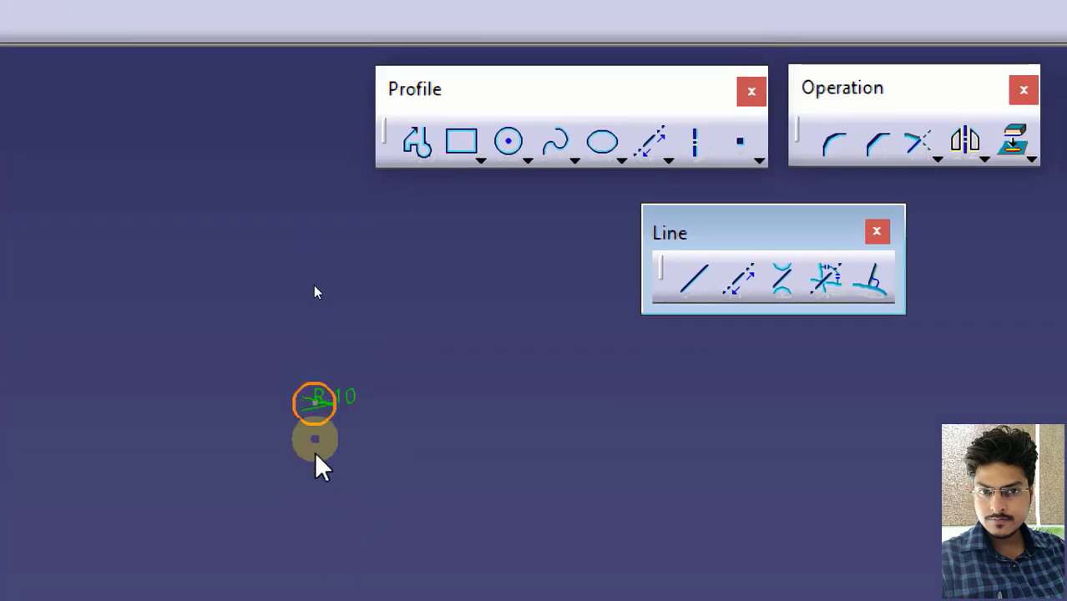
- Delete the 10 mm radius circle together with its radius dimension
middle_drag(316, 493, 679, 369)
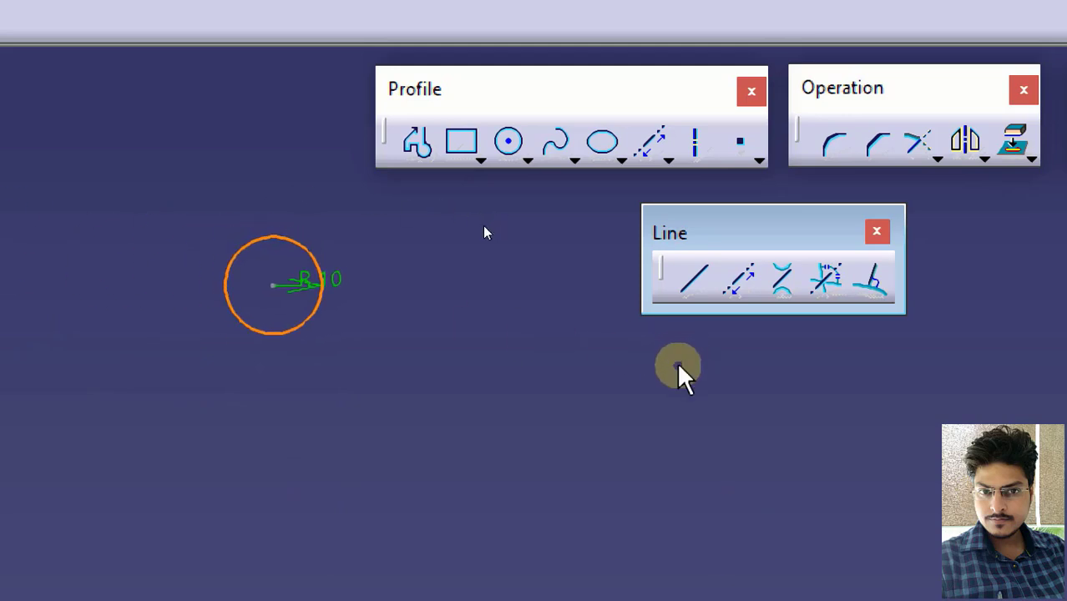
middle_drag(274, 301, 346, 385)
click(310, 182)
drag(332, 174, 65, 365)
key(Delete)
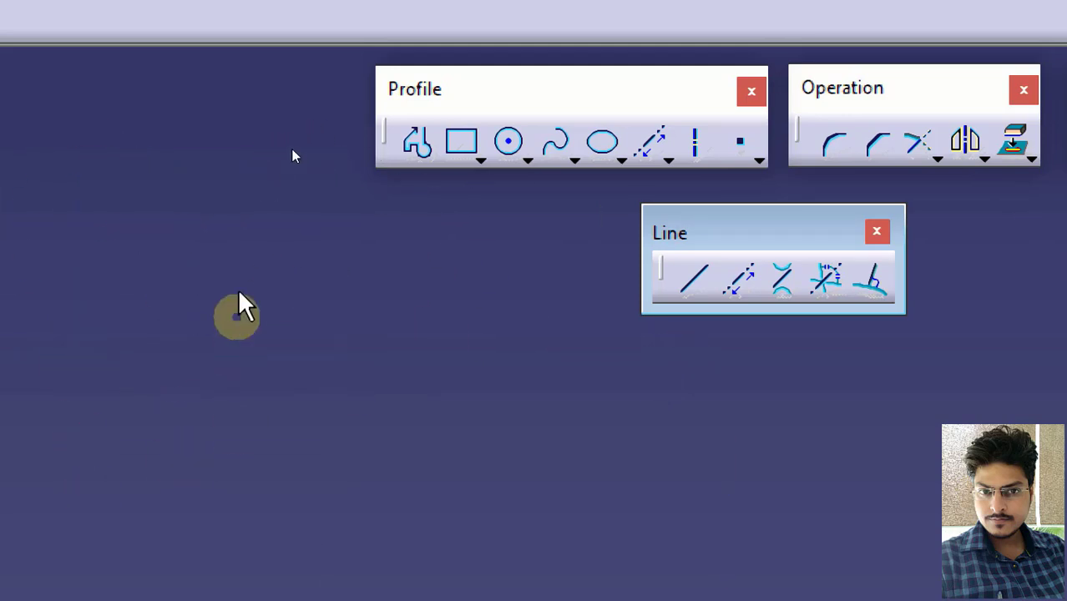
- Draw a rectangle 10 mm wide and 10 mm high in the empty sketch area
click(461, 142)
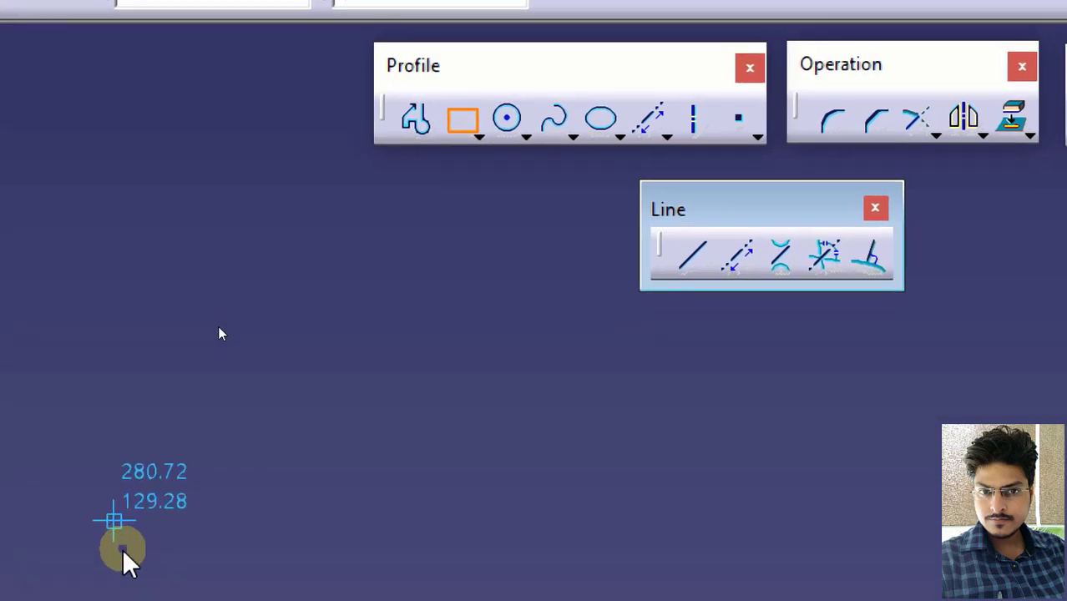
click(112, 550)
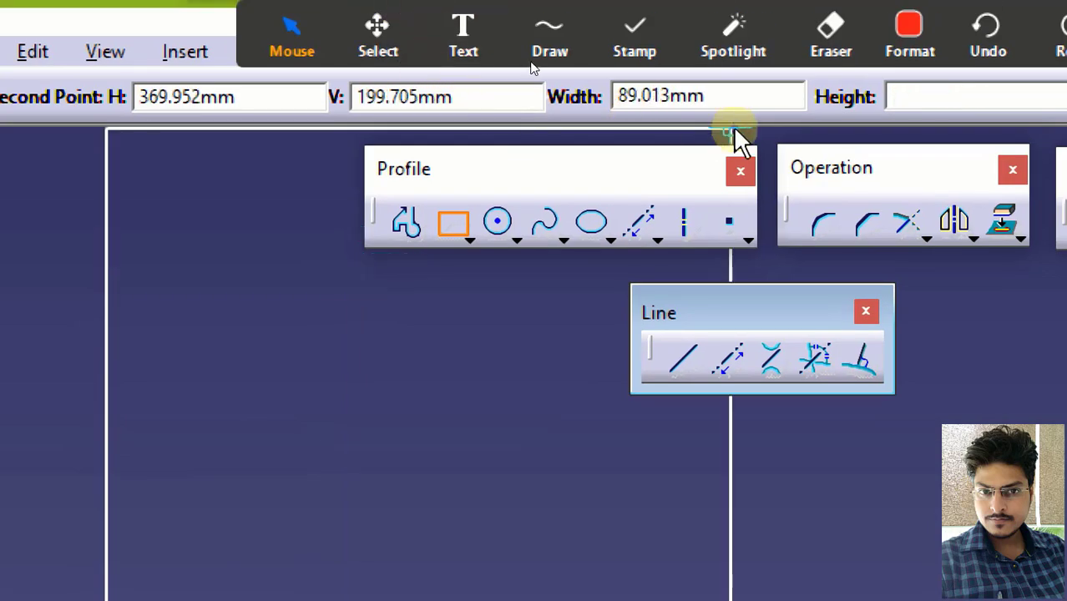
click(707, 95)
text(10)
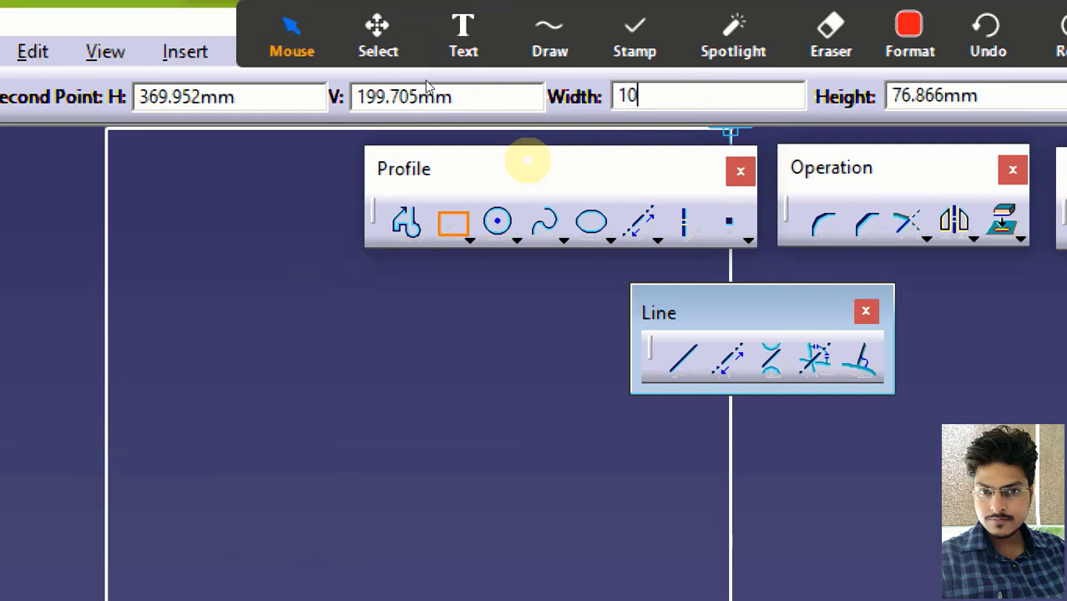
double_click(974, 98)
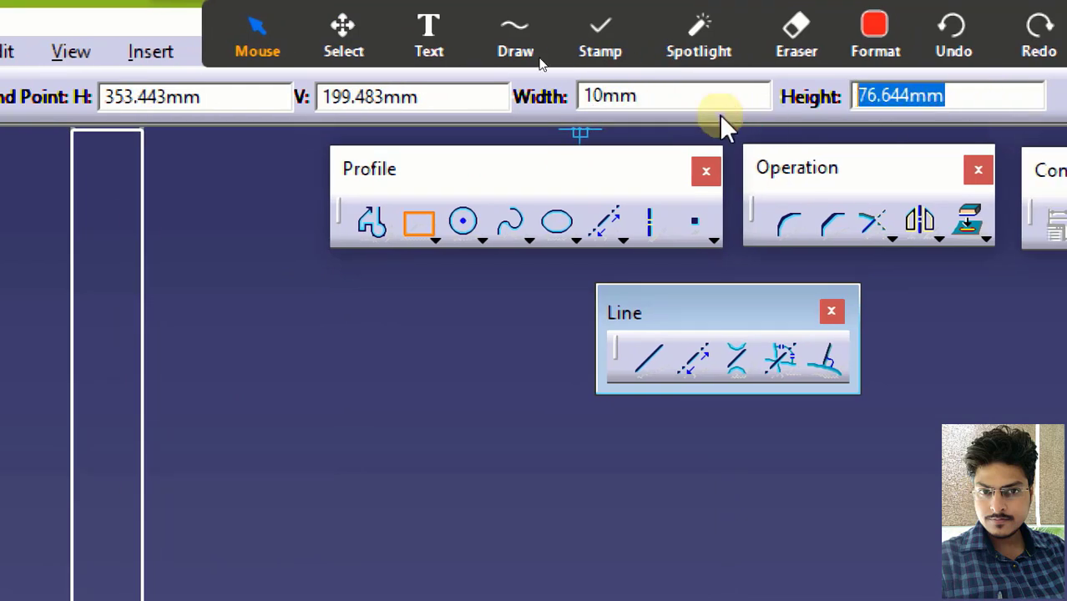
text(10)
key(Return)
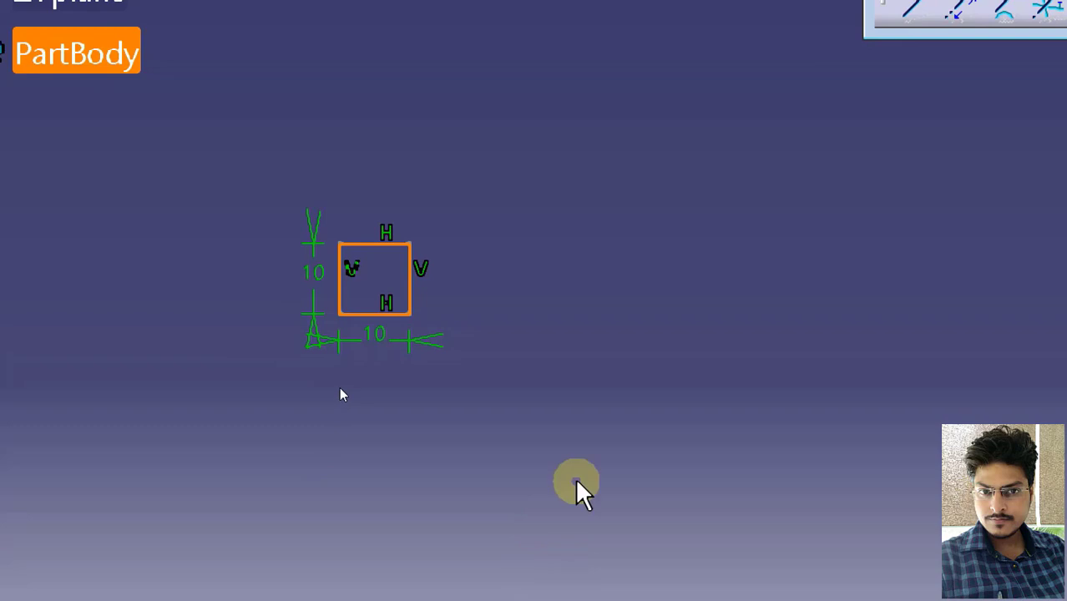
click(605, 300)
- Draw a circle with a radius of 2 mm centred on the square's upper-left corner
mouse_move(605, 300)
middle_down()
mouse_move(936, 85)
mouse_move(738, 162)
middle_up()
mouse_move(627, 209)
middle_down()
mouse_move(674, 193)
mouse_move(743, 0)
middle_up()
middle_drag(383, 227, 382, 219)
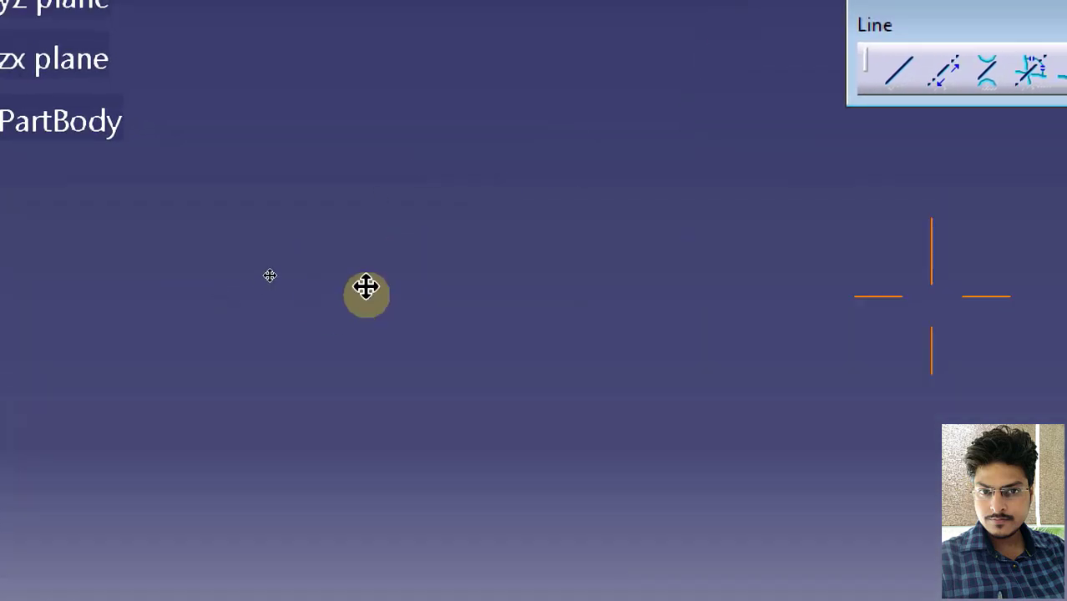
middle_drag(365, 286, 1066, 408)
middle_drag(464, 377, 591, 209)
mouse_move(245, 309)
middle_down()
mouse_move(671, 238)
mouse_move(845, 340)
middle_up()
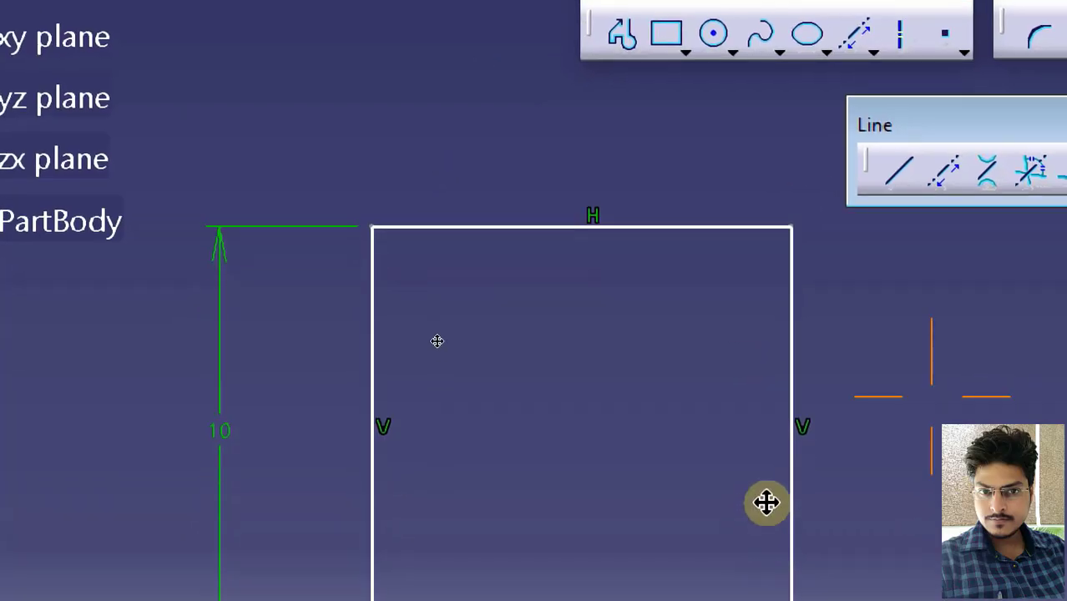
middle_drag(766, 502, 691, 524)
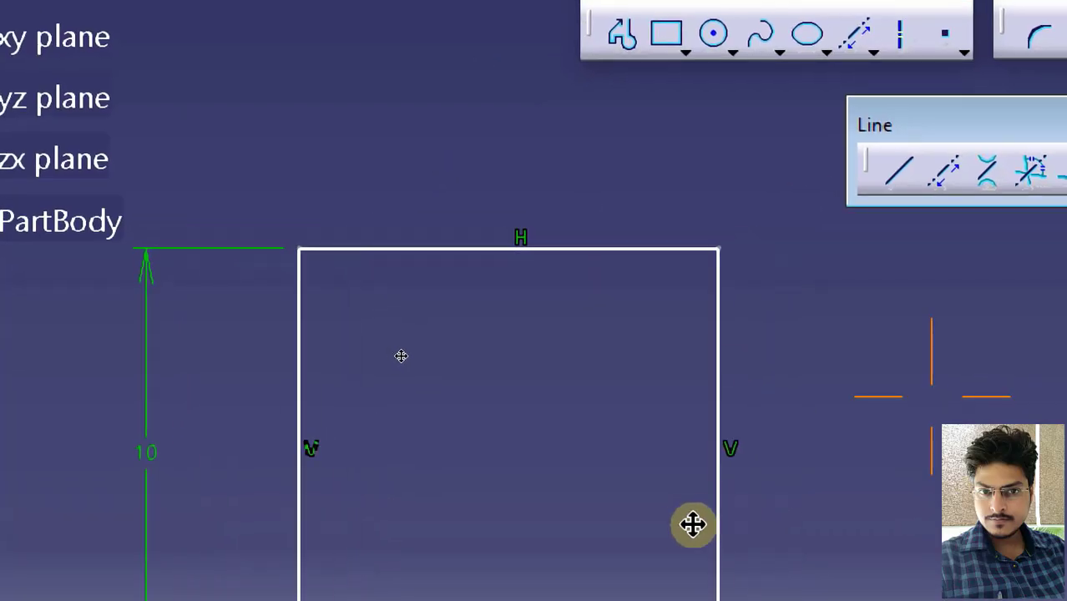
mouse_move(608, 537)
middle_down()
mouse_move(652, 537)
mouse_move(662, 561)
middle_up()
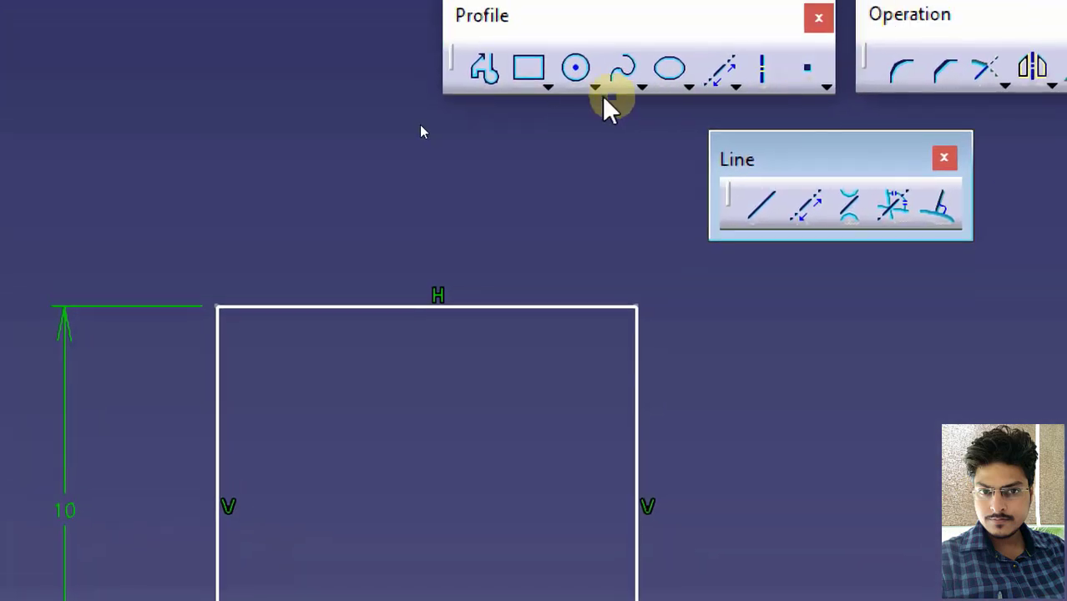
click(576, 69)
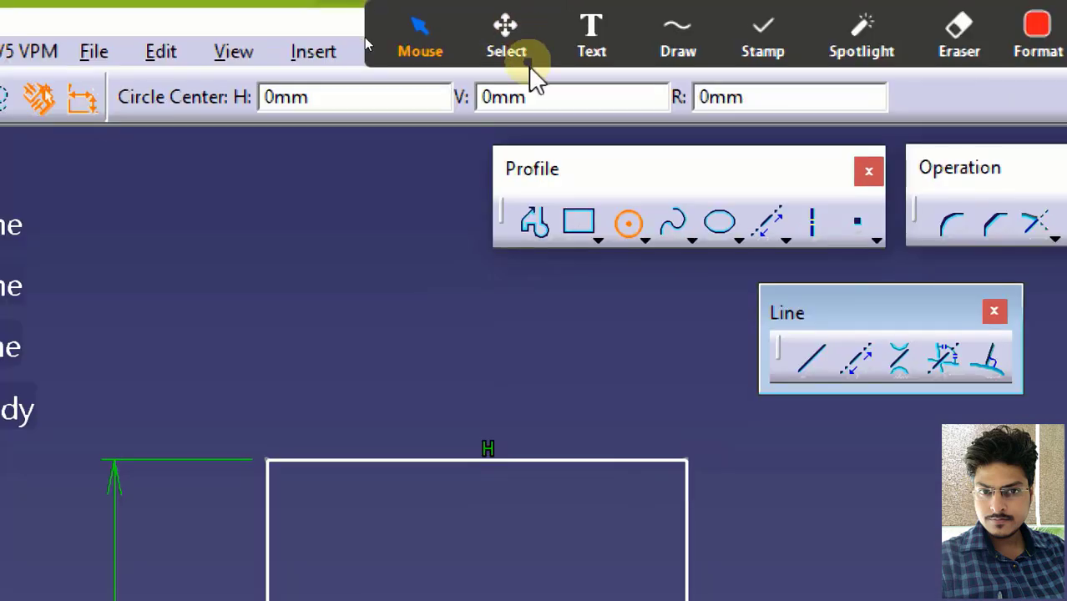
click(768, 102)
text(2)
key(Return)
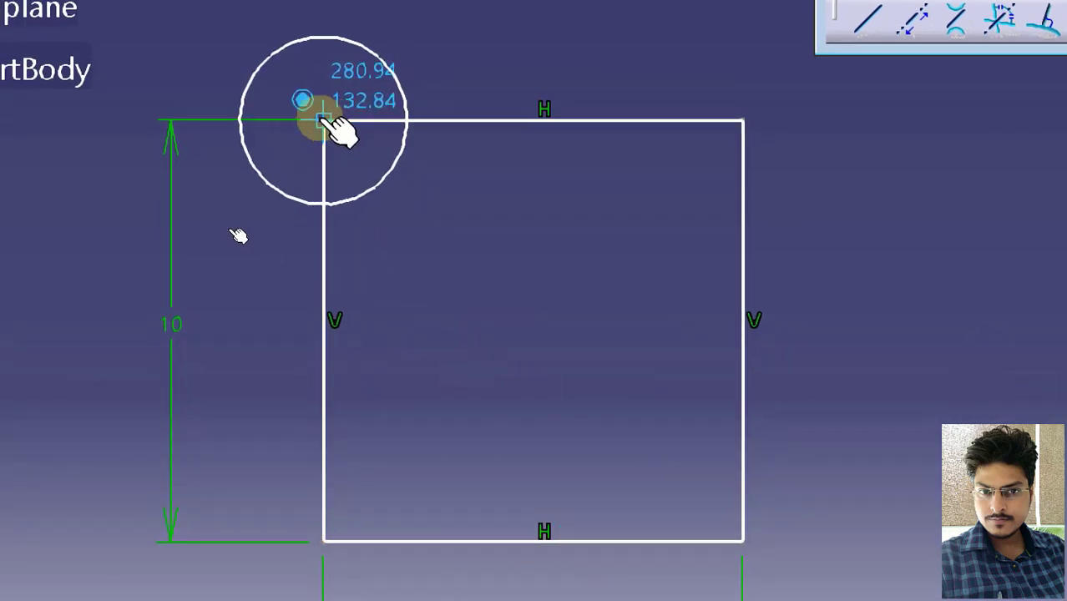
click(323, 121)
click(518, 37)
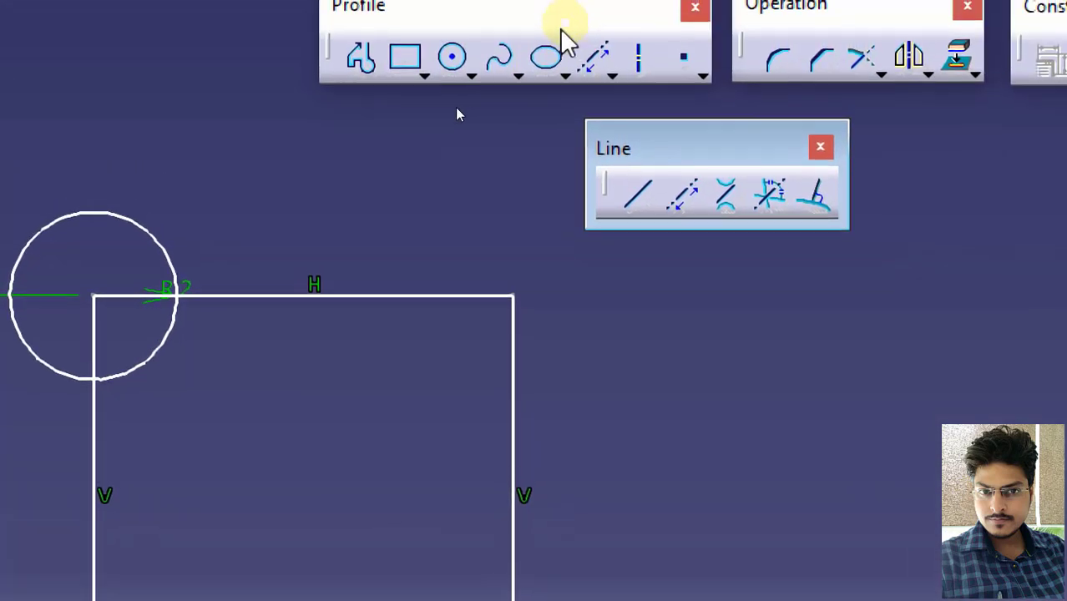
- Draw a second circle with a radius of 2 mm centred on the square's upper-right corner
click(452, 60)
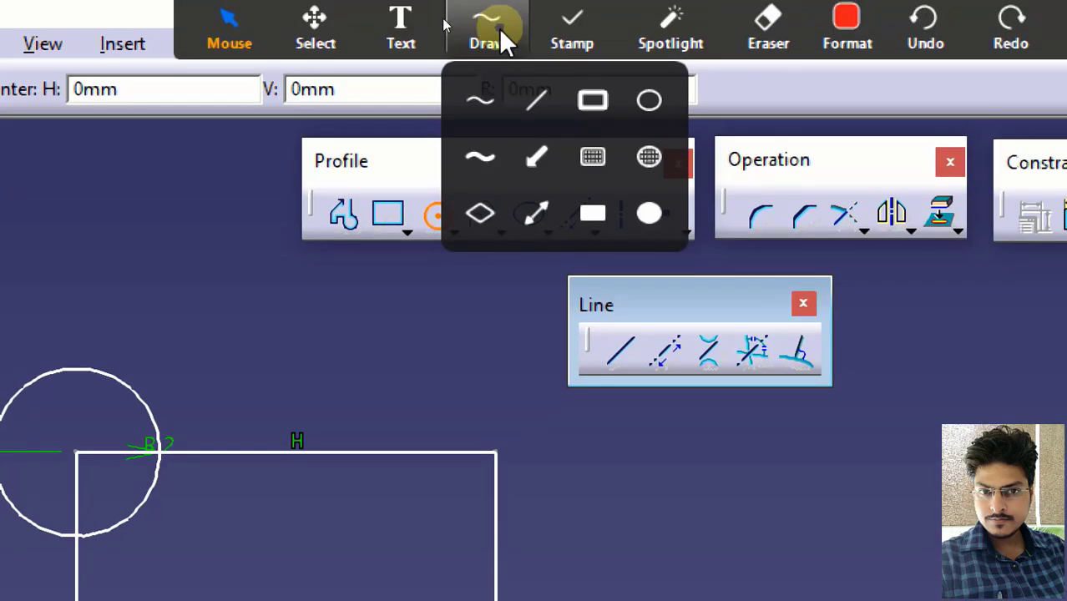
drag(557, 97, 408, 40)
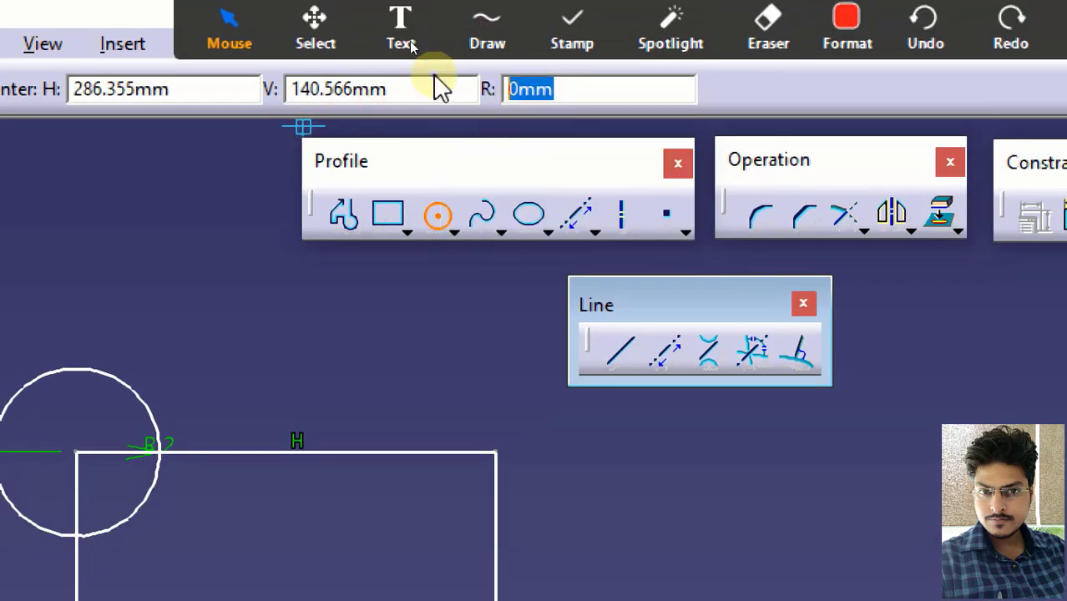
text(2)
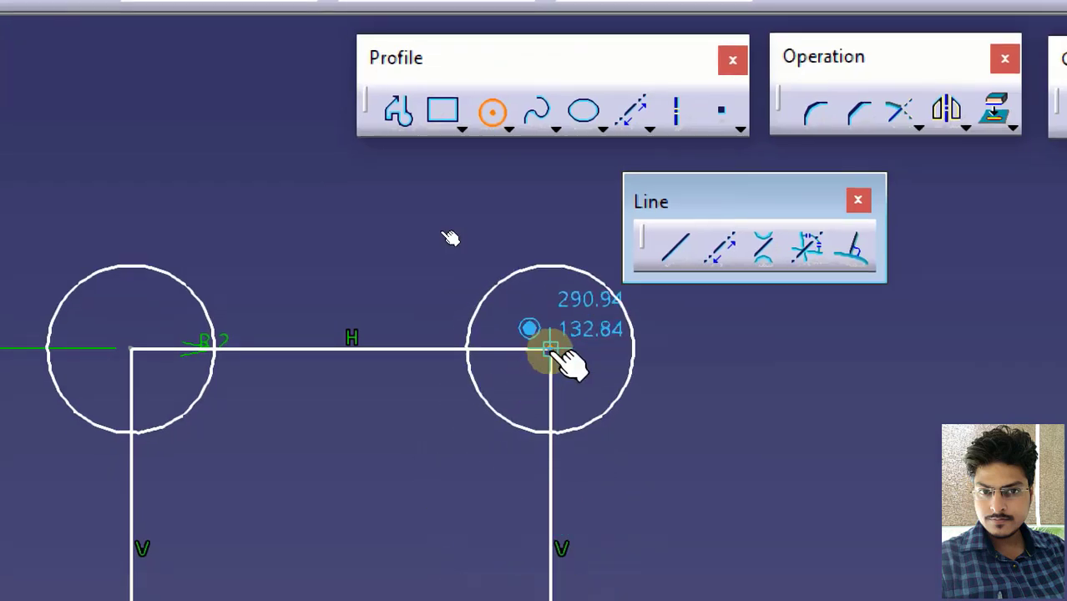
click(549, 349)
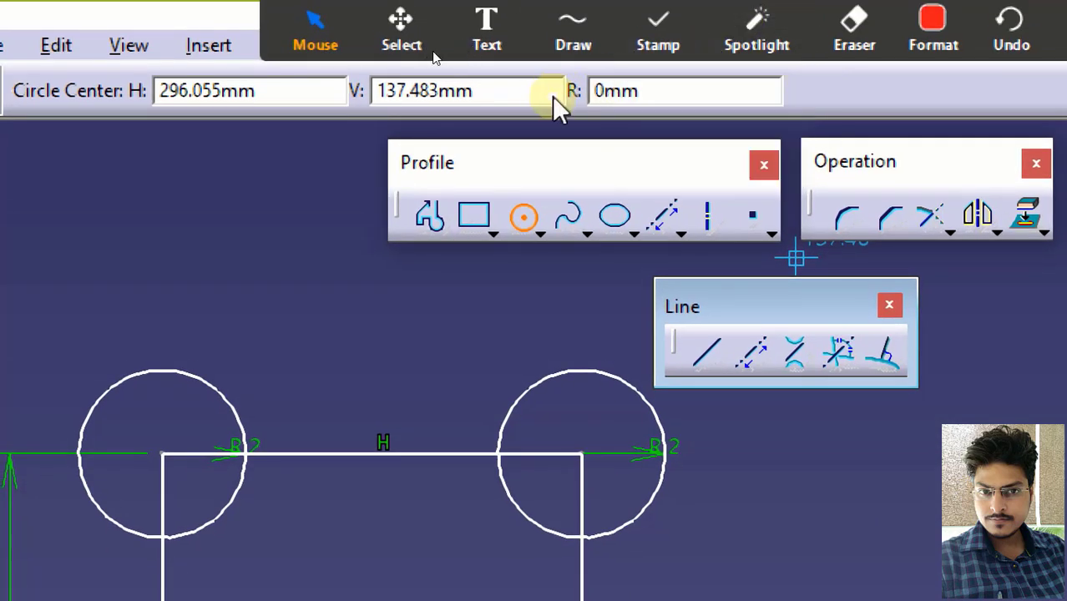
- Draw a third circle with a radius of 2 mm centred on the square's lower-right corner
double_click(657, 91)
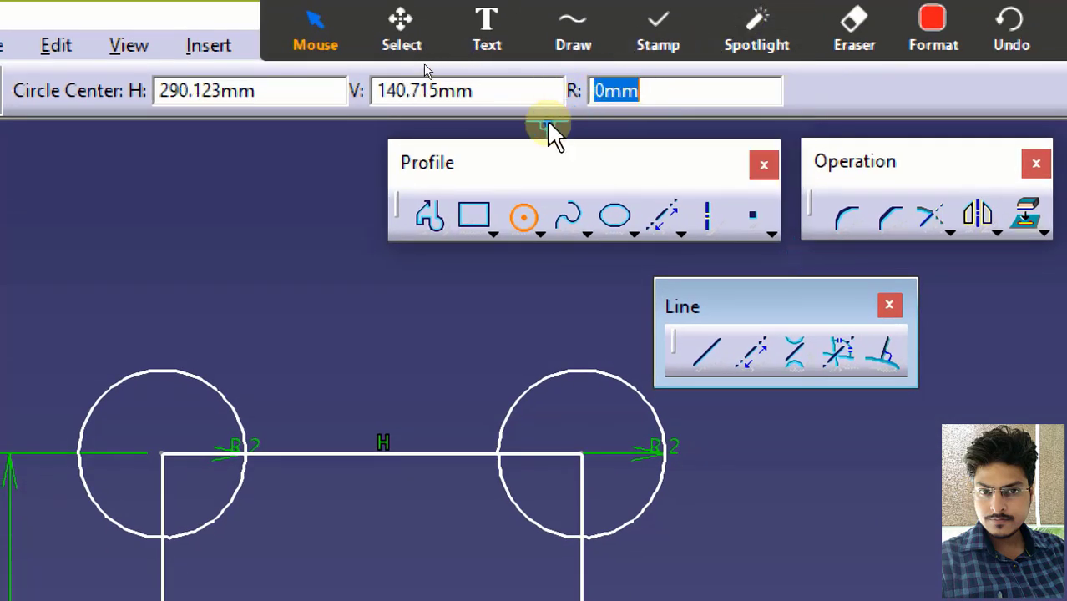
text(2)
key(Return)
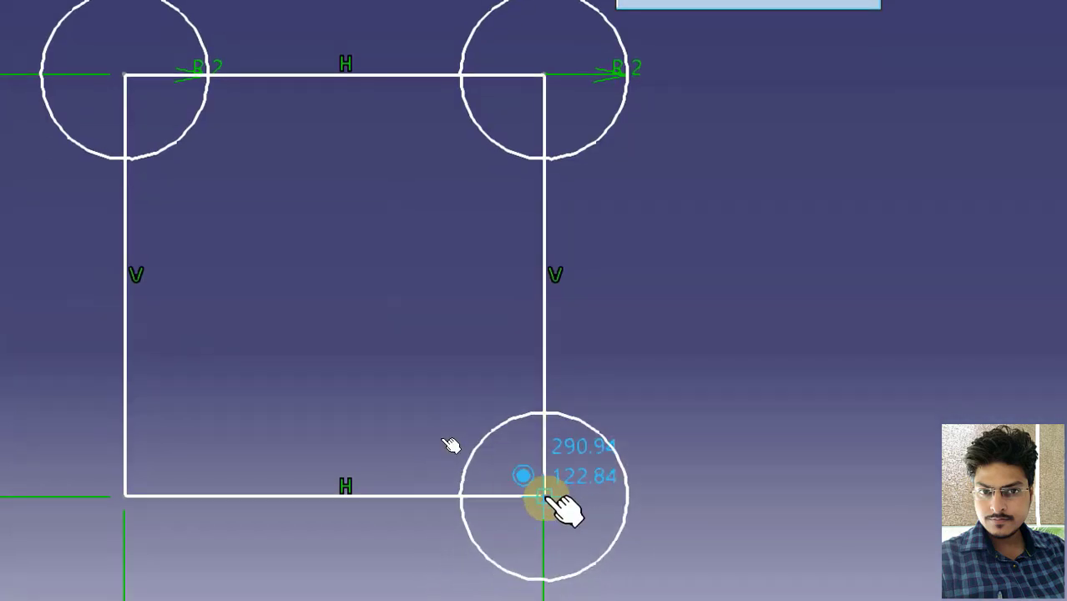
click(544, 494)
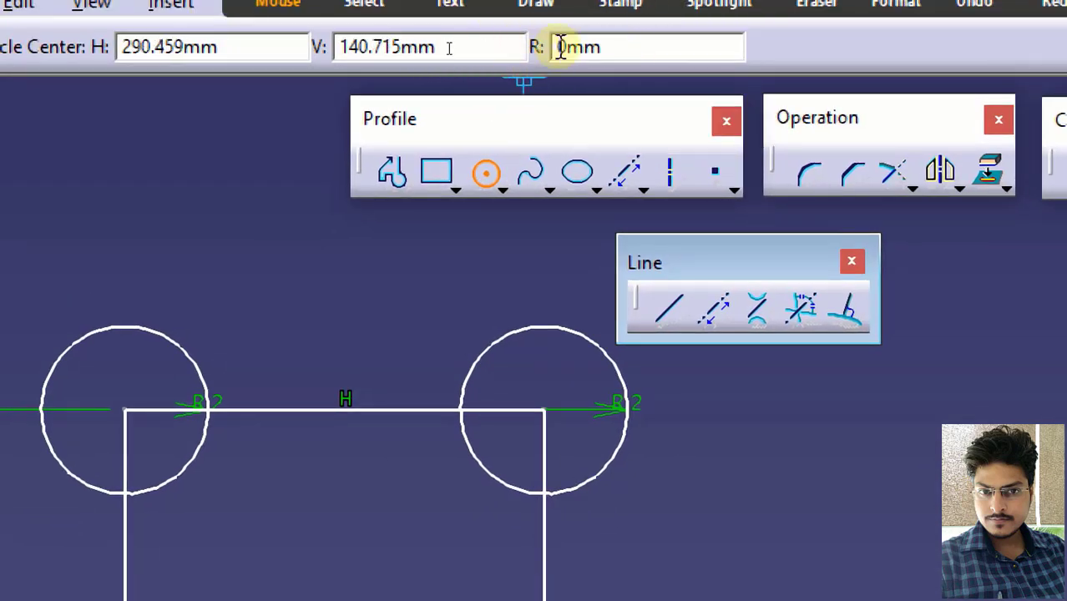
- Draw a fourth circle with a radius of 2 mm centred on the square's lower-left corner
double_click(605, 48)
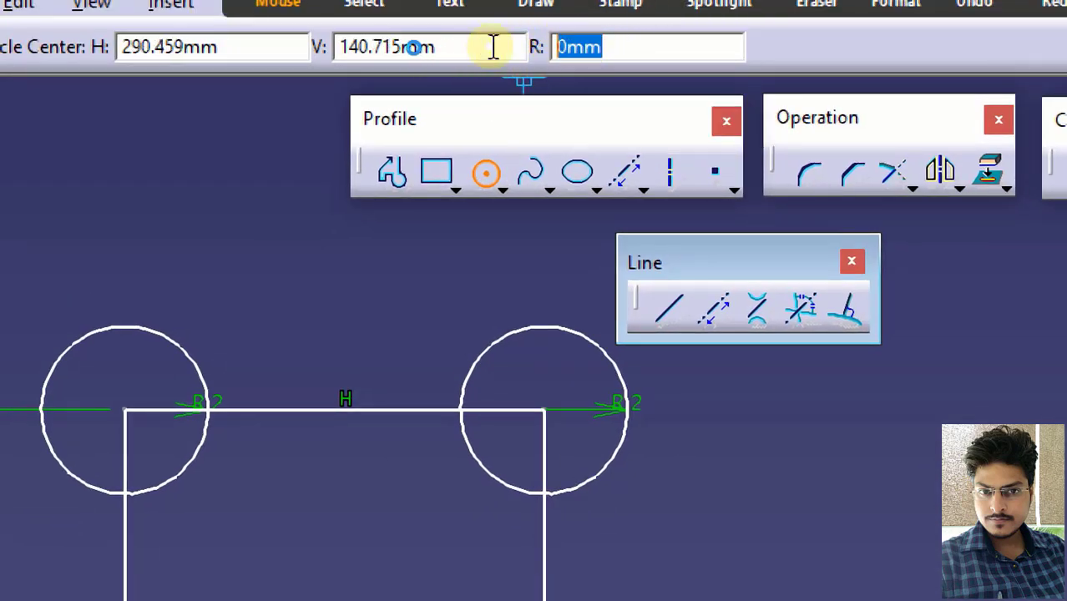
text(2)
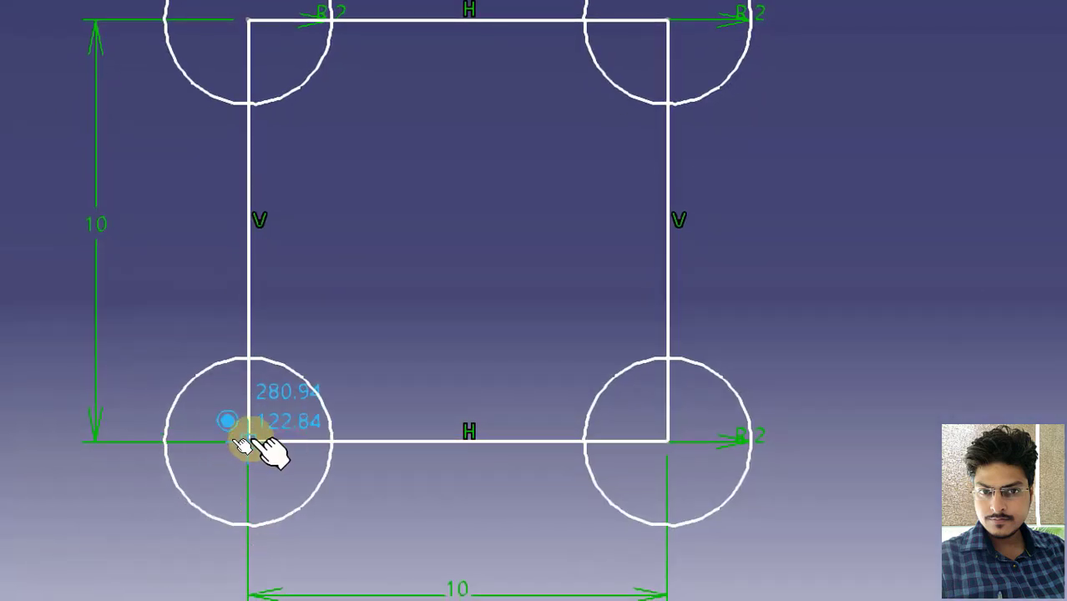
click(248, 441)
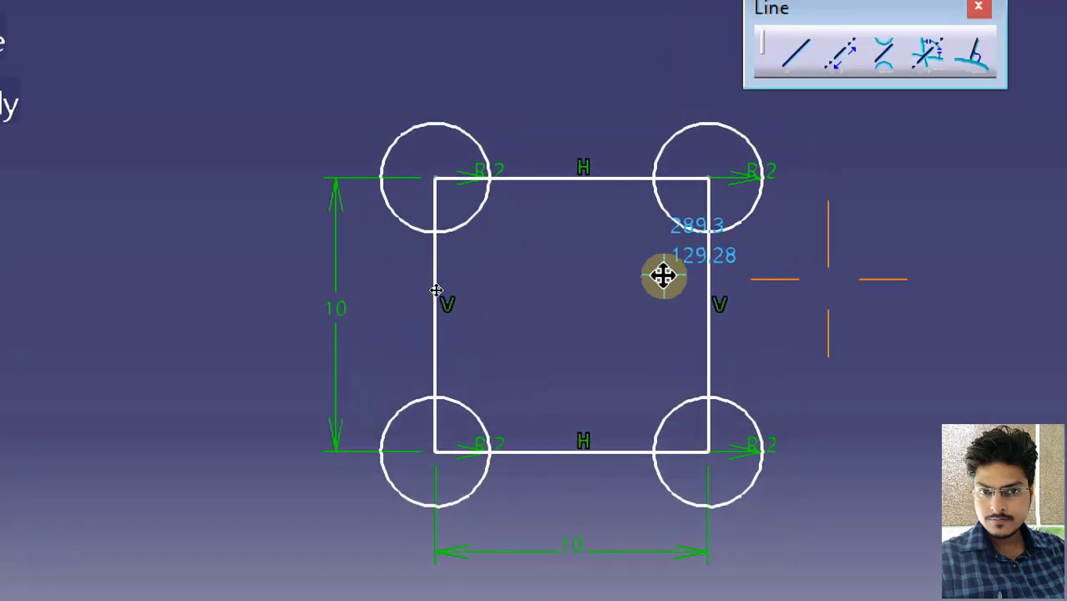
- Draw a circle with a radius of 10 mm in the empty area to the right of the square
middle_drag(663, 275, 644, 281)
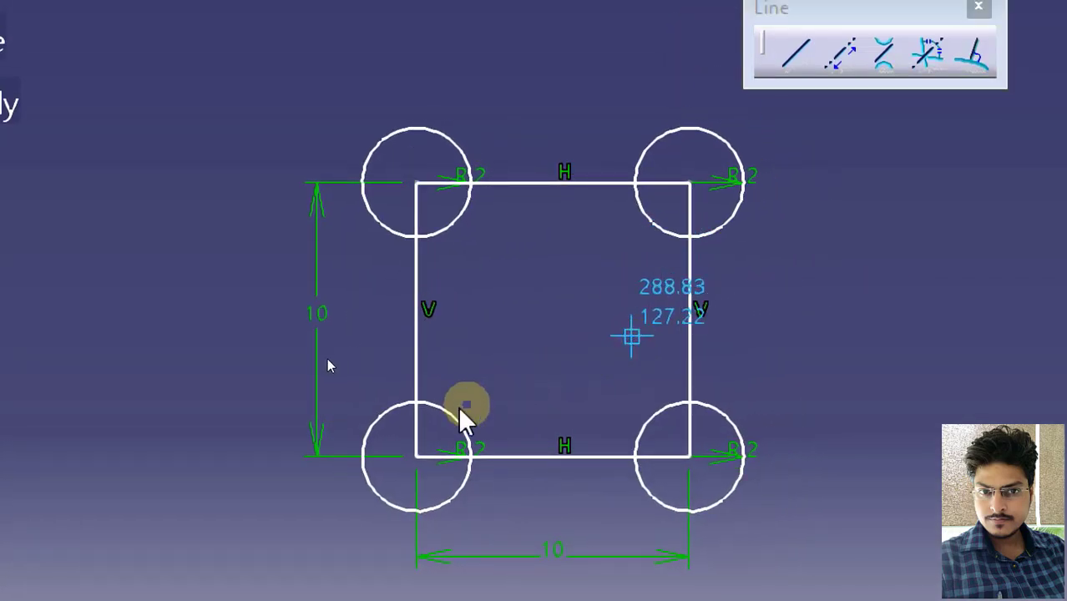
mouse_move(542, 334)
middle_down()
mouse_move(146, 354)
mouse_move(15, 405)
middle_up()
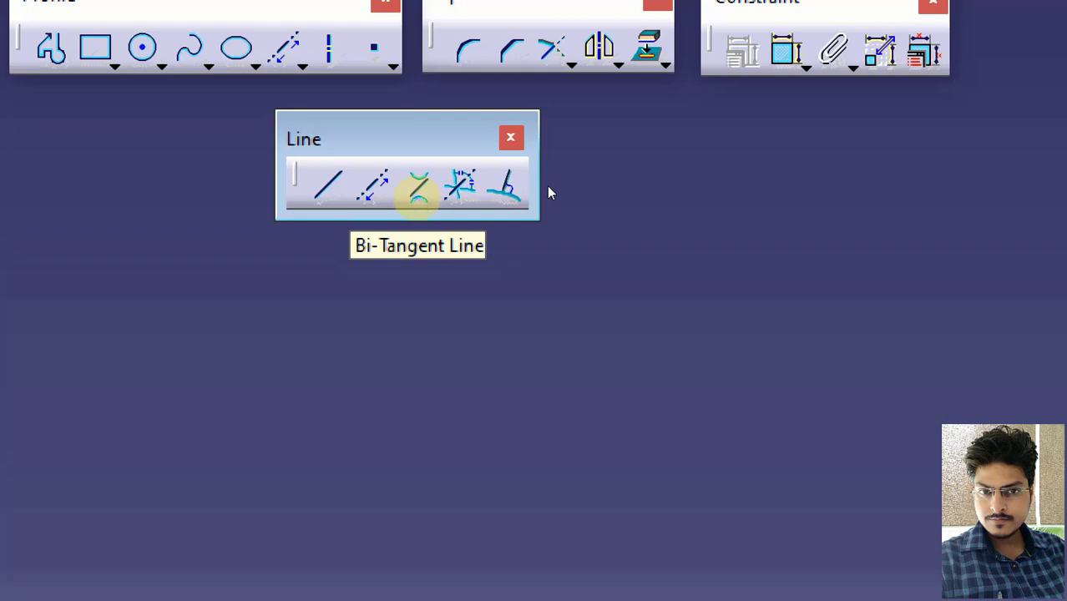
click(186, 76)
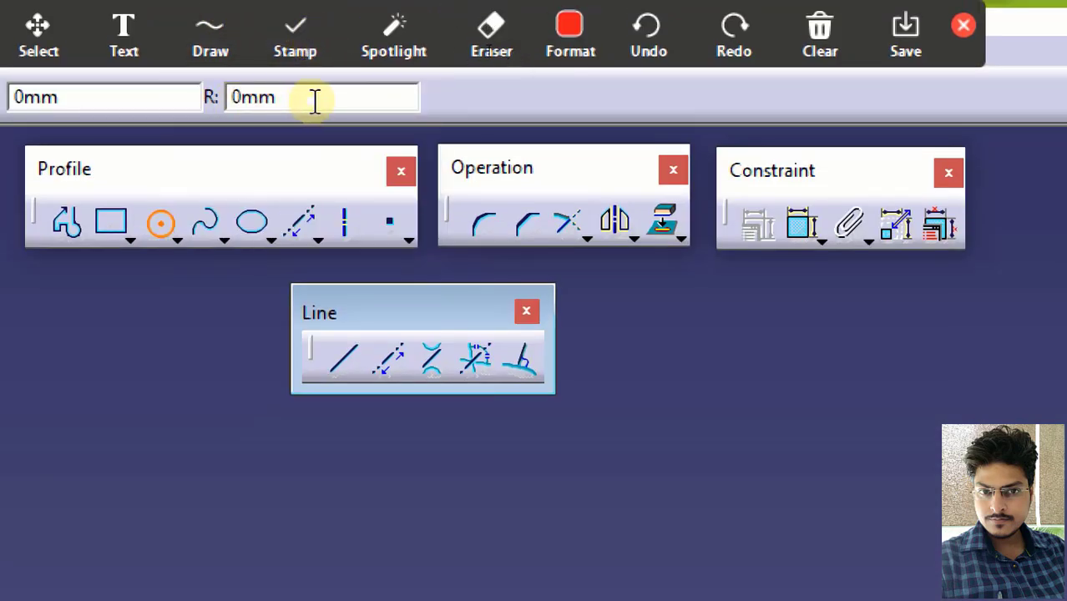
click(311, 100)
text(10)
key(Return)
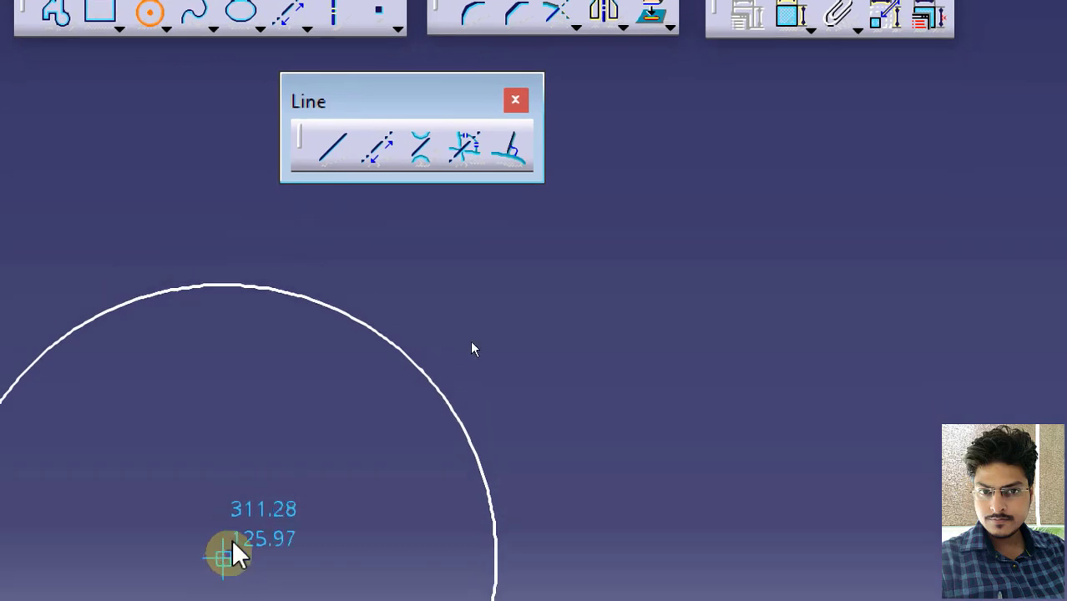
click(327, 383)
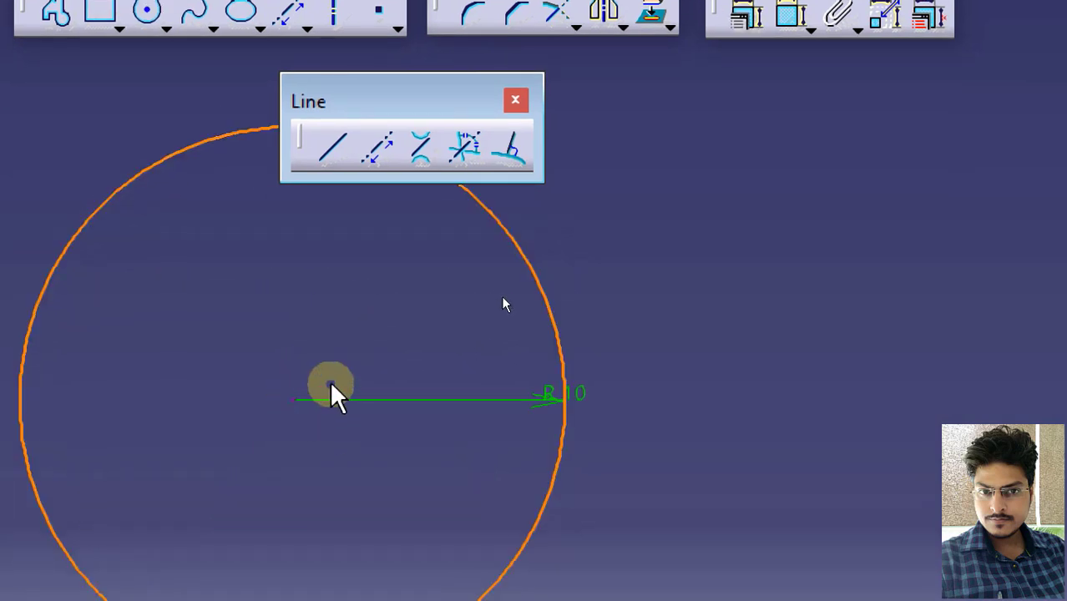
middle_drag(329, 383, 357, 541)
click(461, 489)
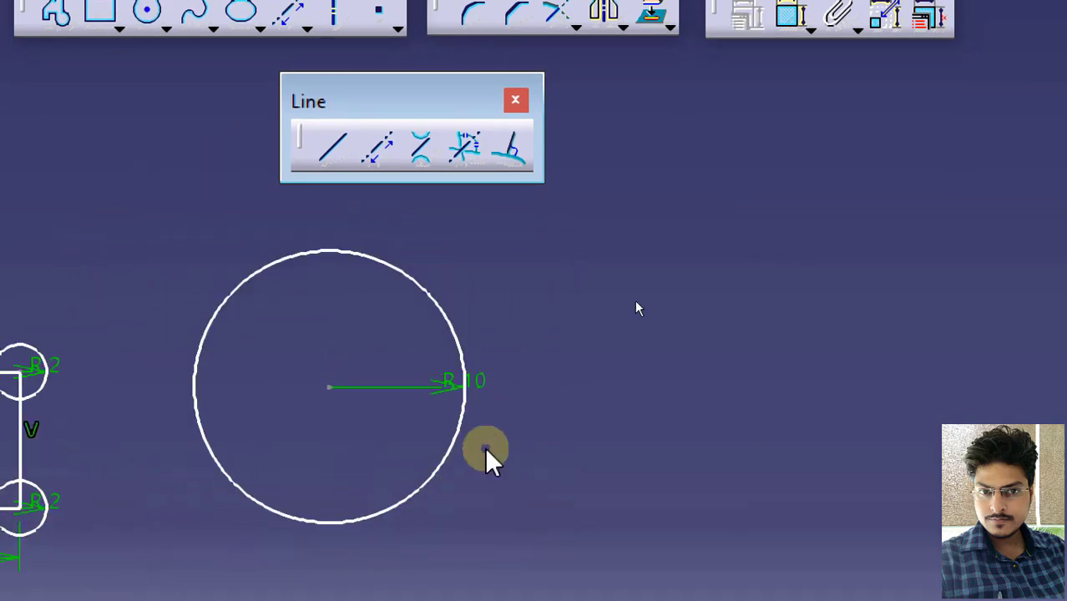
- Draw a long horizontal line to the right, starting at the centre of the 10 mm radius circle
click(393, 242)
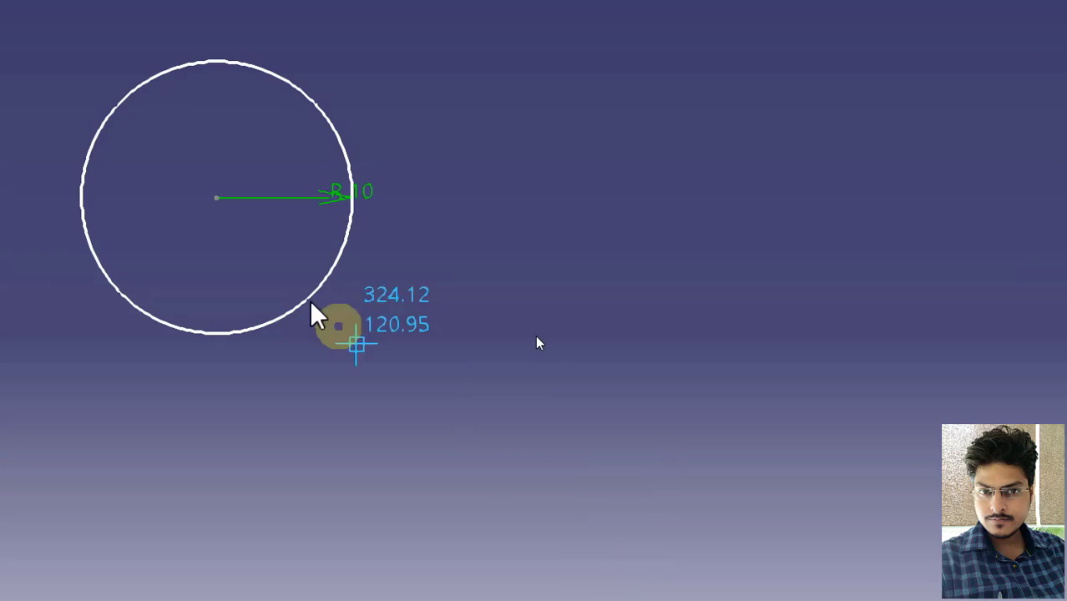
click(218, 198)
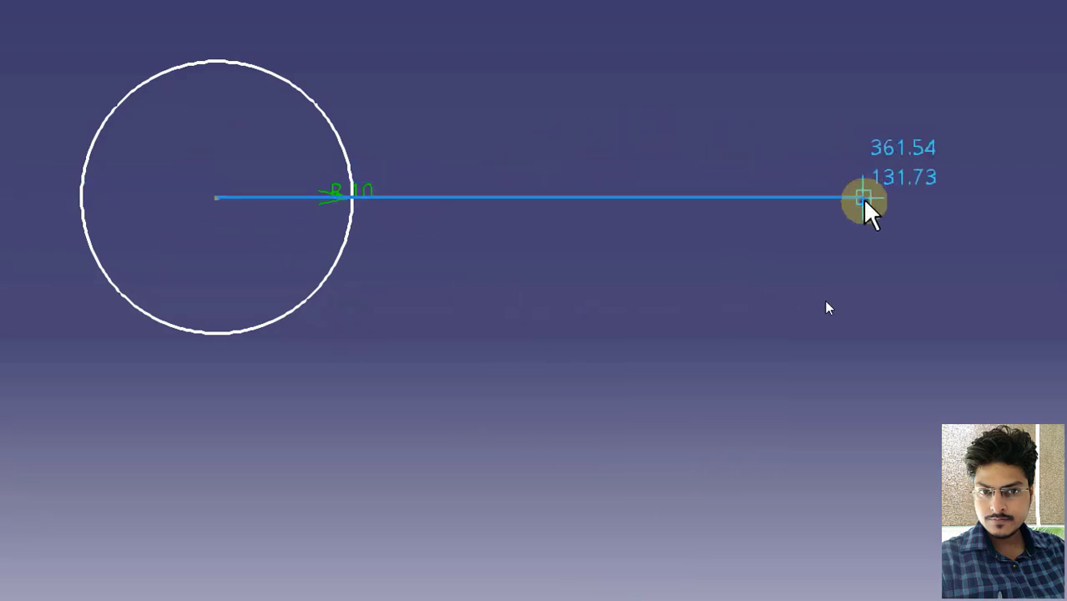
click(887, 198)
click(671, 340)
middle_drag(671, 341, 616, 356)
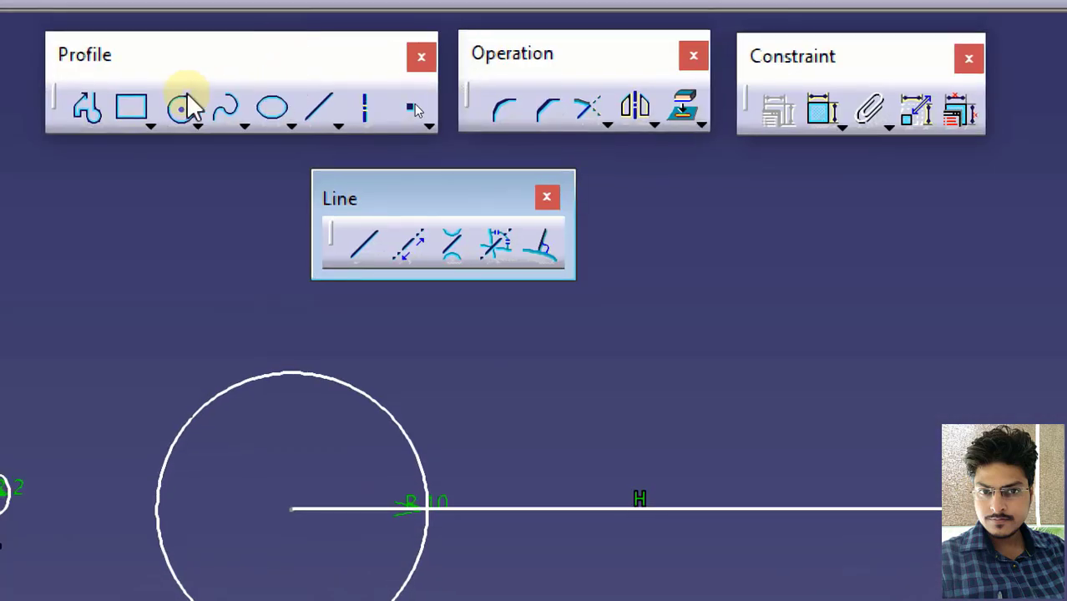
- Draw a circle with a radius of 5 mm centred on the right end of the horizontal line
click(181, 108)
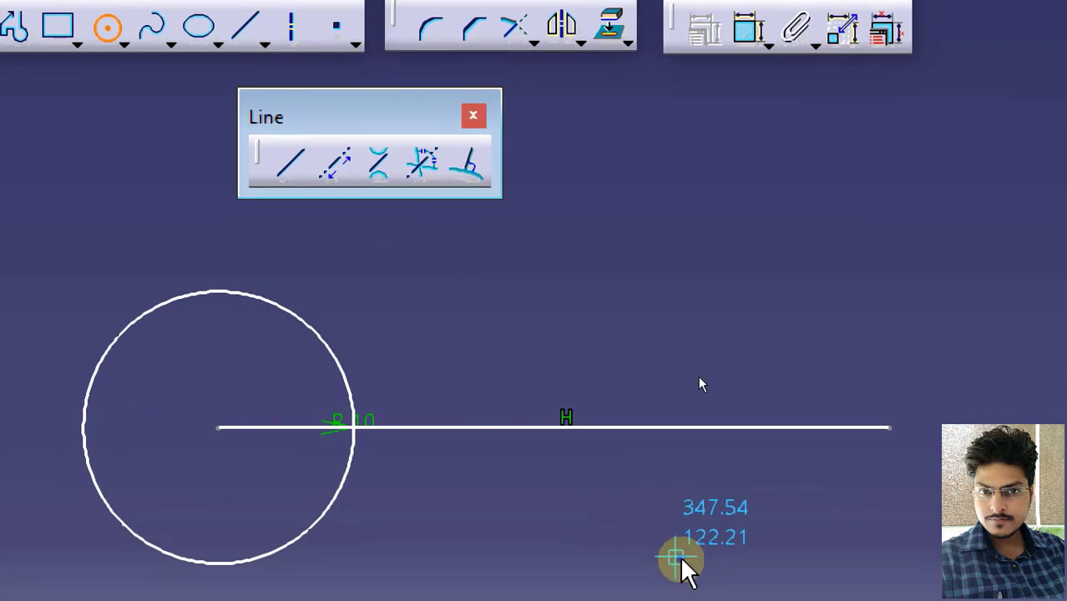
click(888, 425)
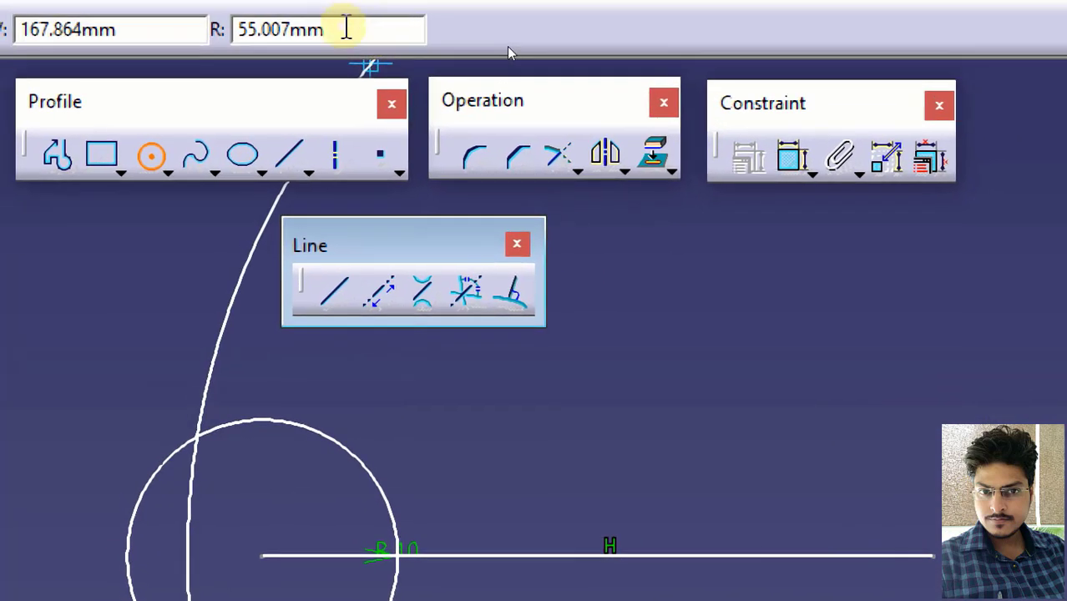
drag(347, 29, 237, 38)
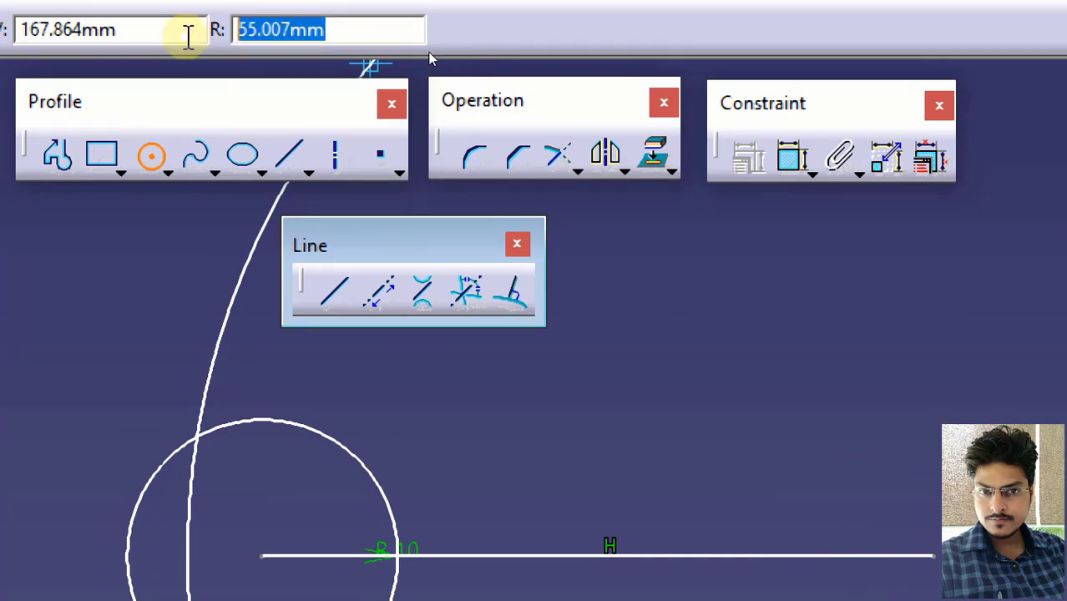
text(5)
key(Return)
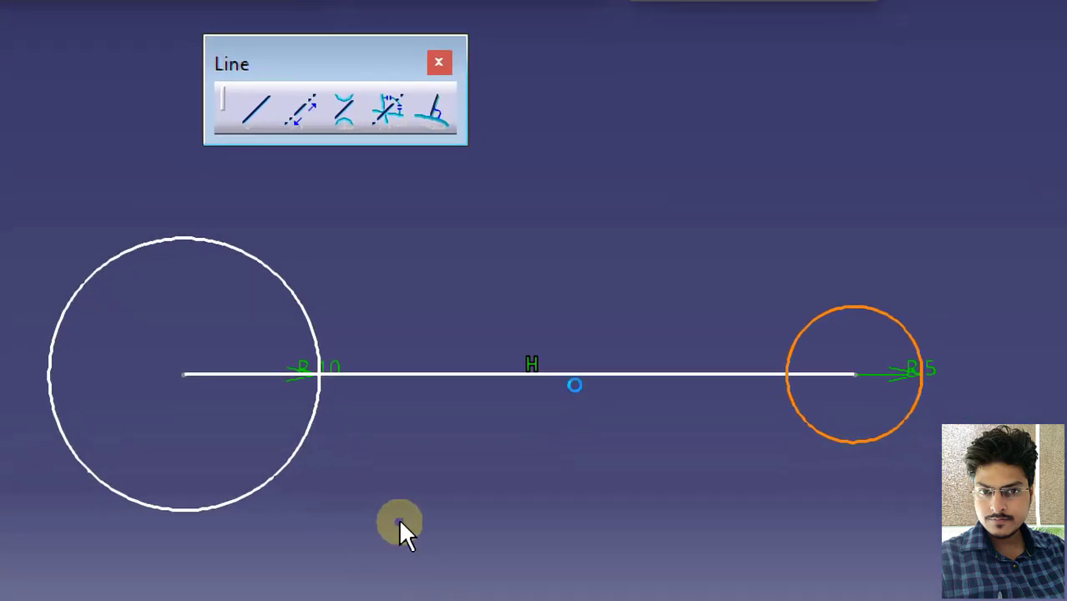
middle_drag(398, 407, 427, 464)
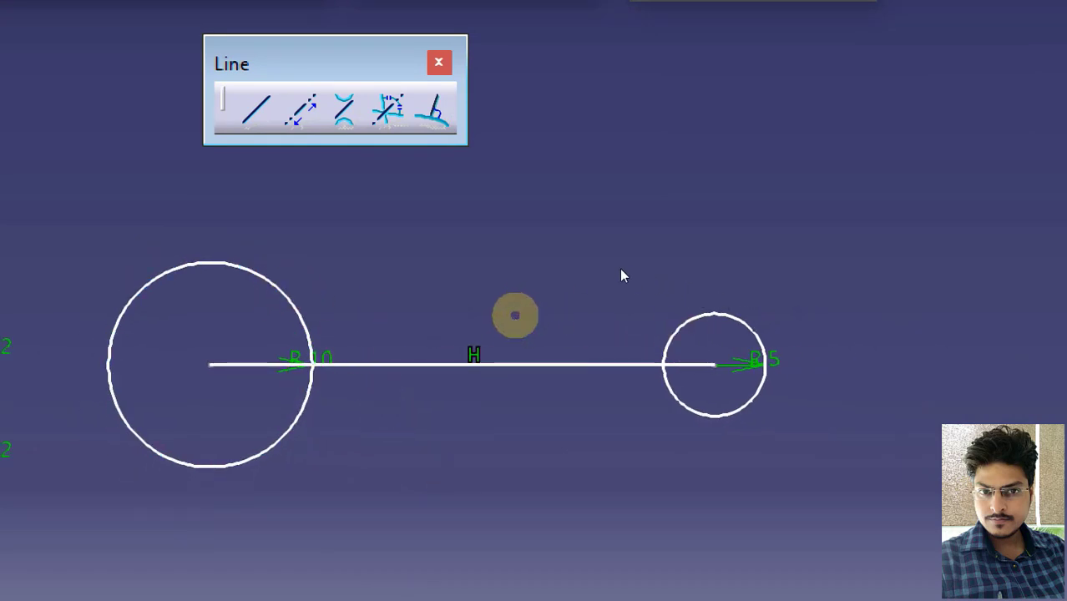
middle_drag(515, 315, 476, 288)
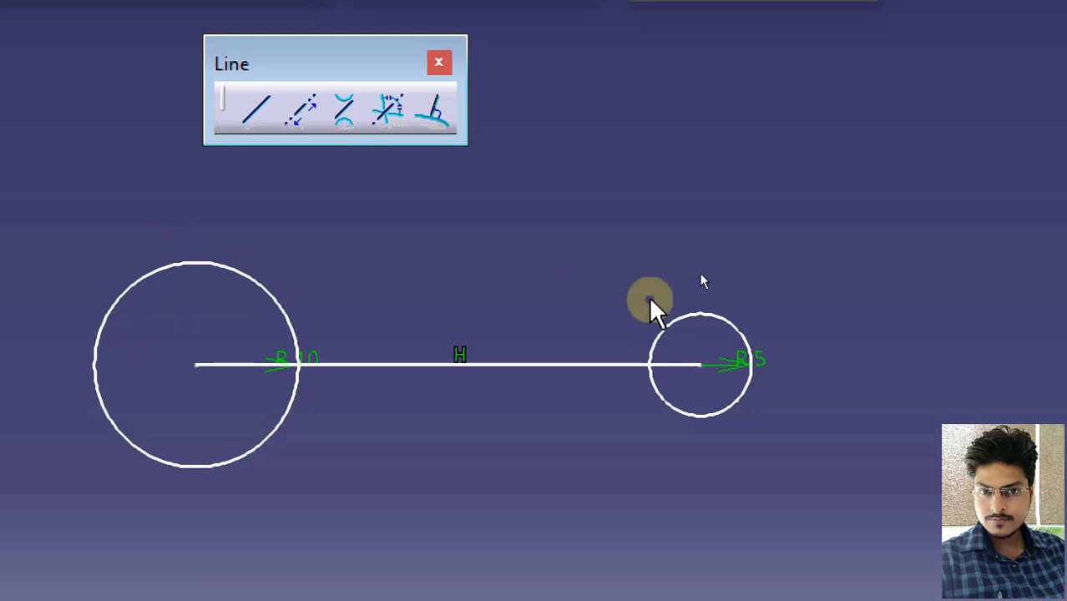
- Draw a bi-tangent line joining the upper sides of the 10 mm and 5 mm radius circles
click(347, 112)
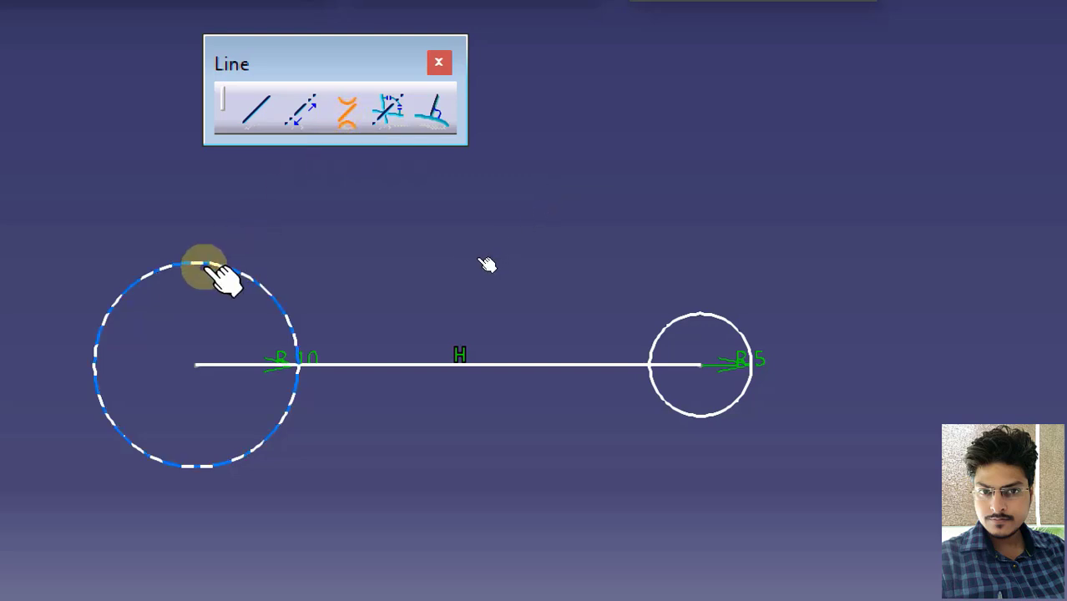
click(724, 319)
click(224, 263)
click(219, 266)
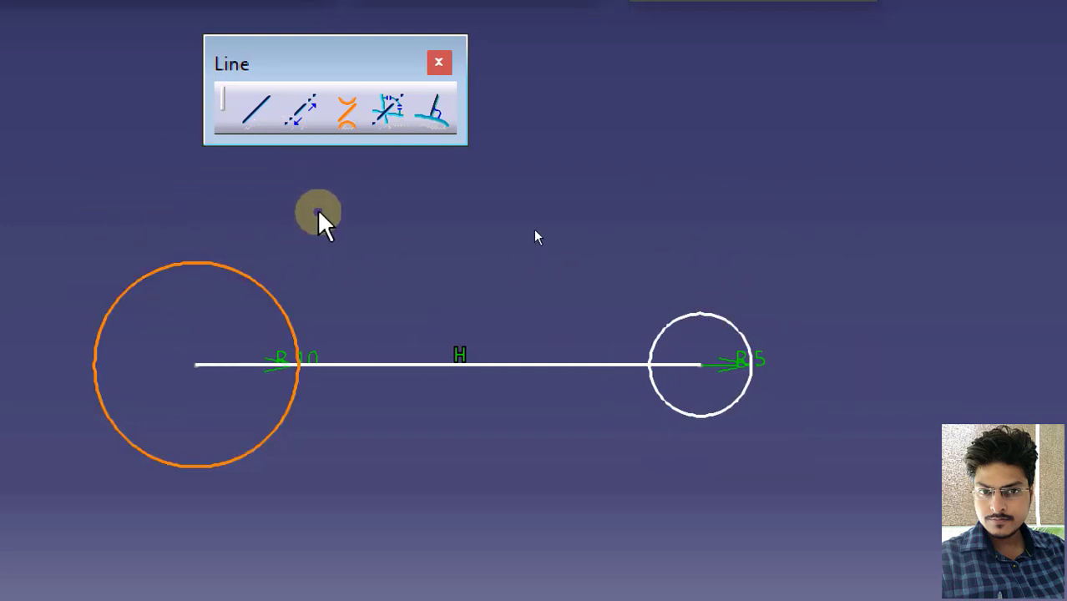
click(704, 316)
click(704, 316)
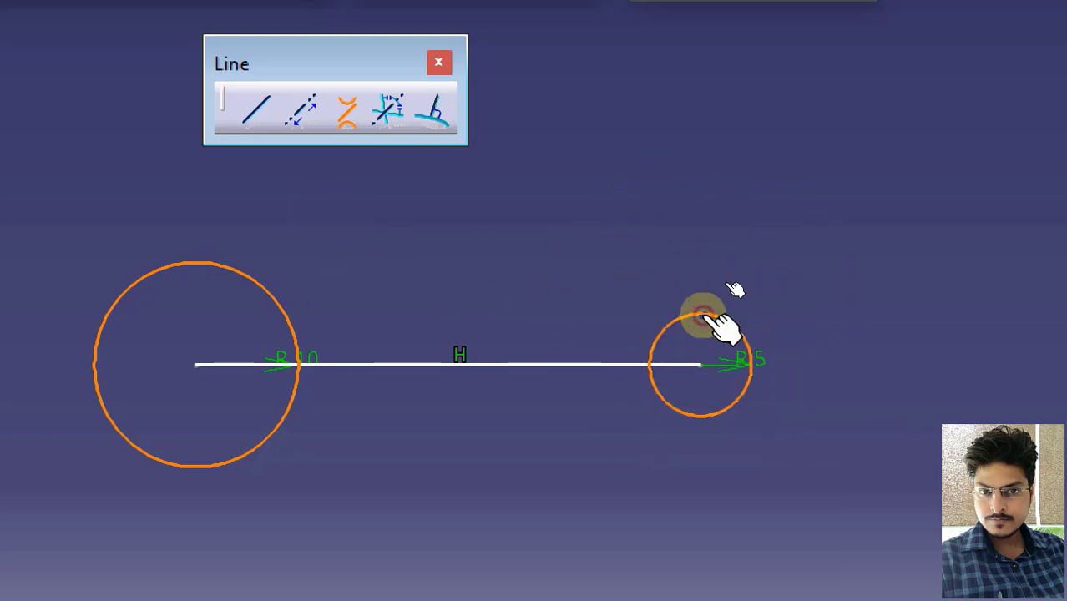
click(196, 279)
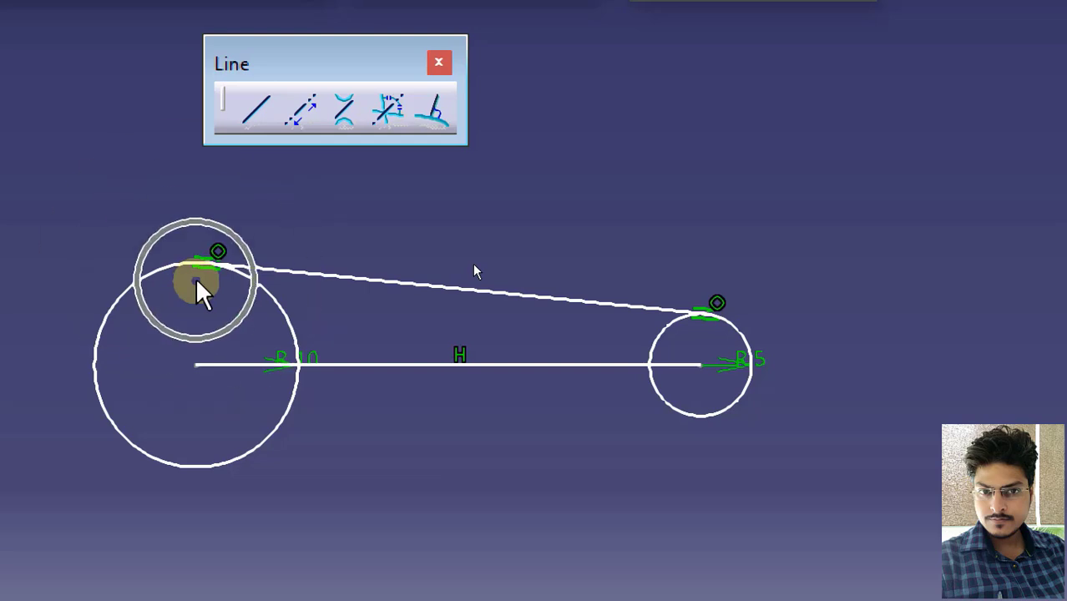
click(199, 281)
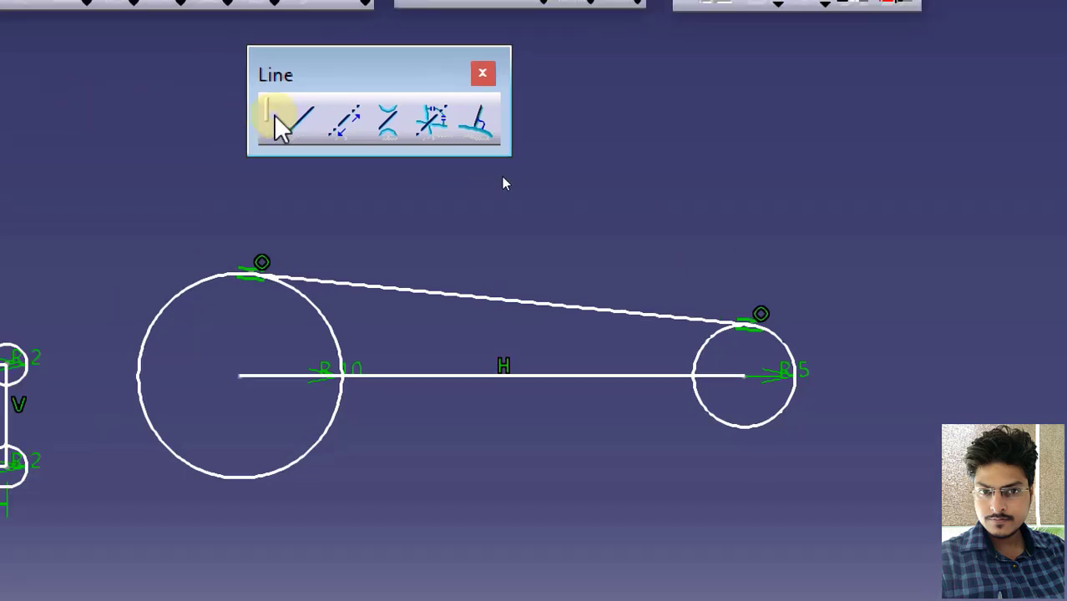
- Draw a second bi-tangent line joining the lower sides of the 10 mm and 5 mm radius circles
click(386, 132)
click(284, 429)
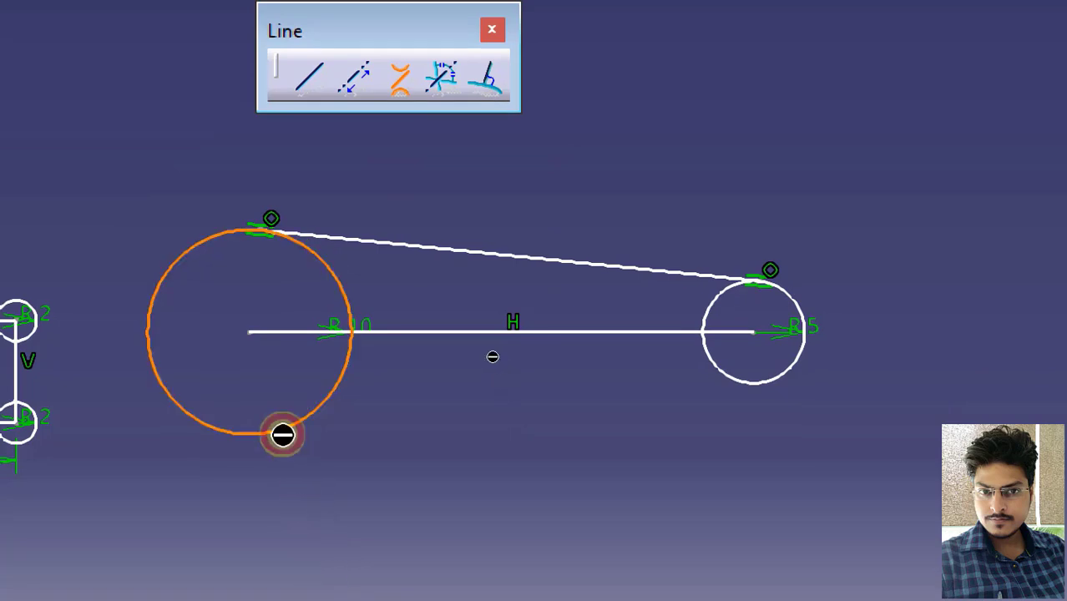
click(770, 382)
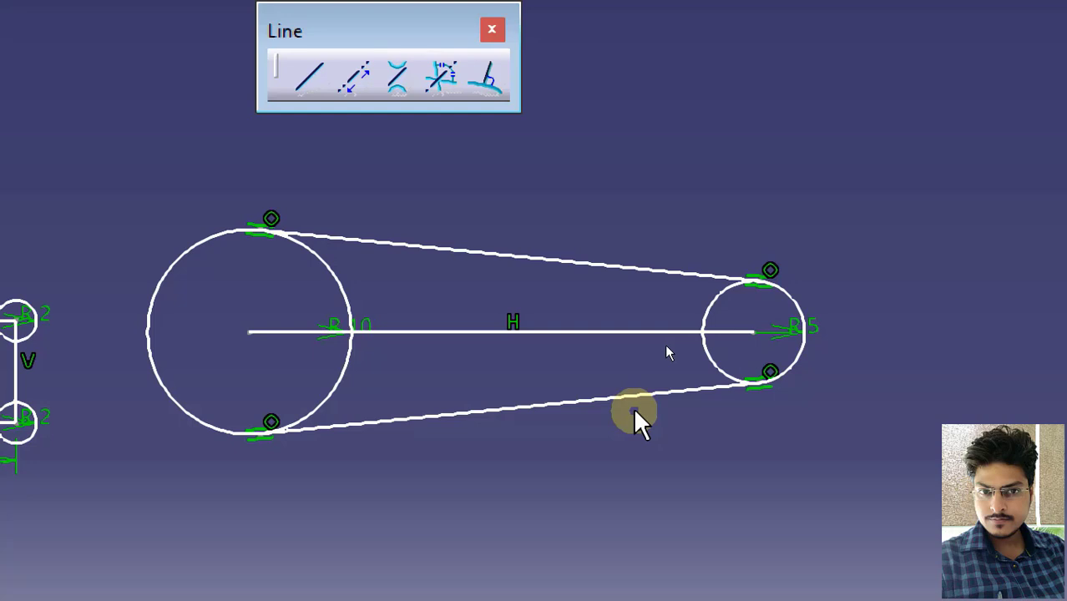
- Draw two long diagonal lines that cross each other in the empty area to the right of the 5 mm radius circle
mouse_move(424, 325)
middle_down()
mouse_move(466, 307)
mouse_move(485, 312)
mouse_move(522, 441)
mouse_move(250, 381)
mouse_move(386, 349)
mouse_move(438, 223)
mouse_move(460, 131)
middle_up()
click(485, 312)
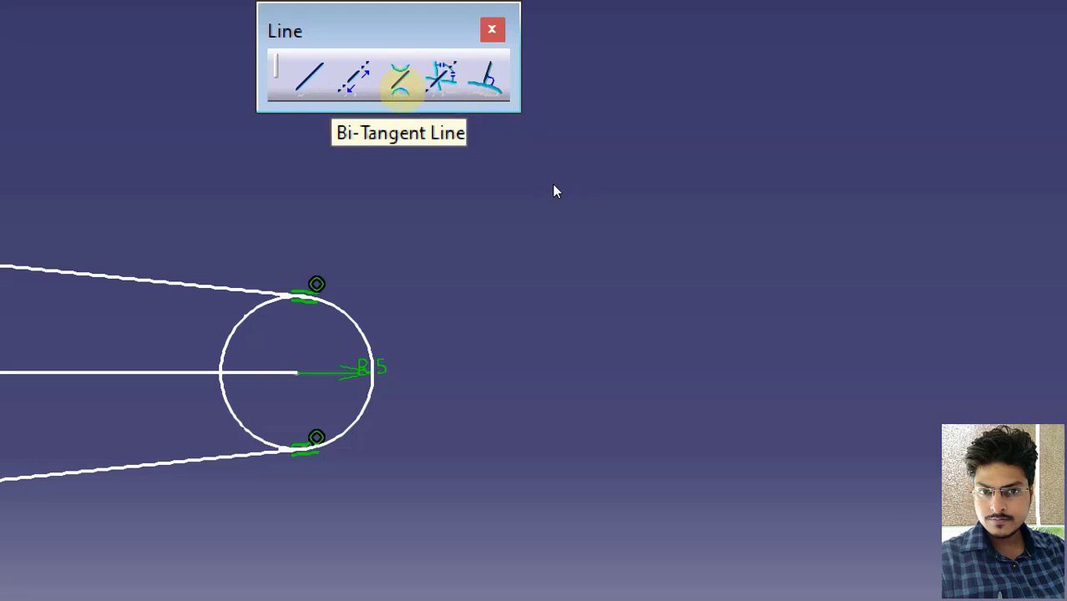
click(311, 79)
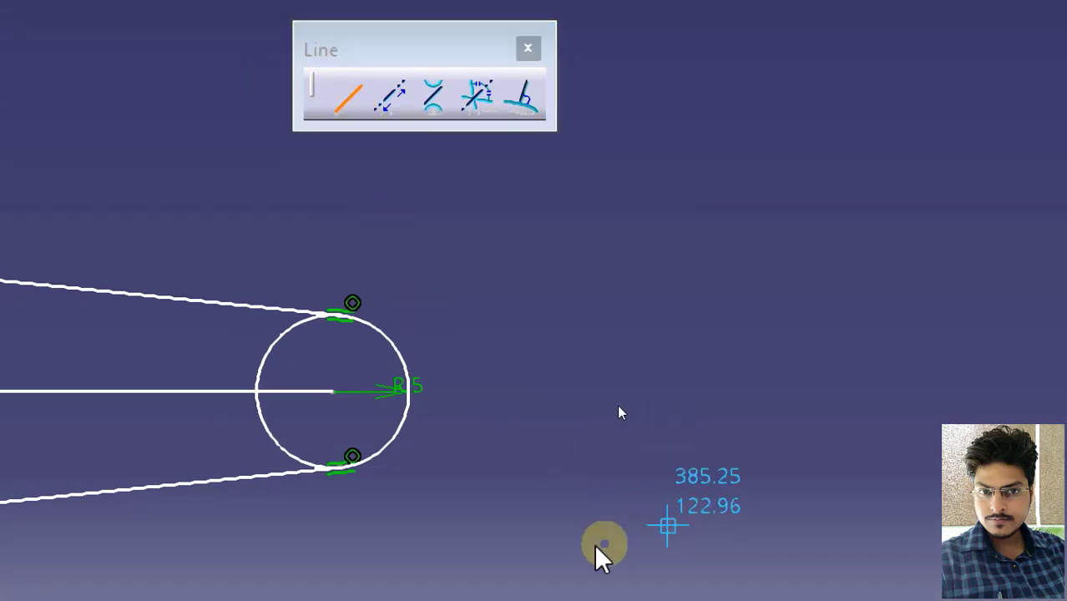
click(618, 204)
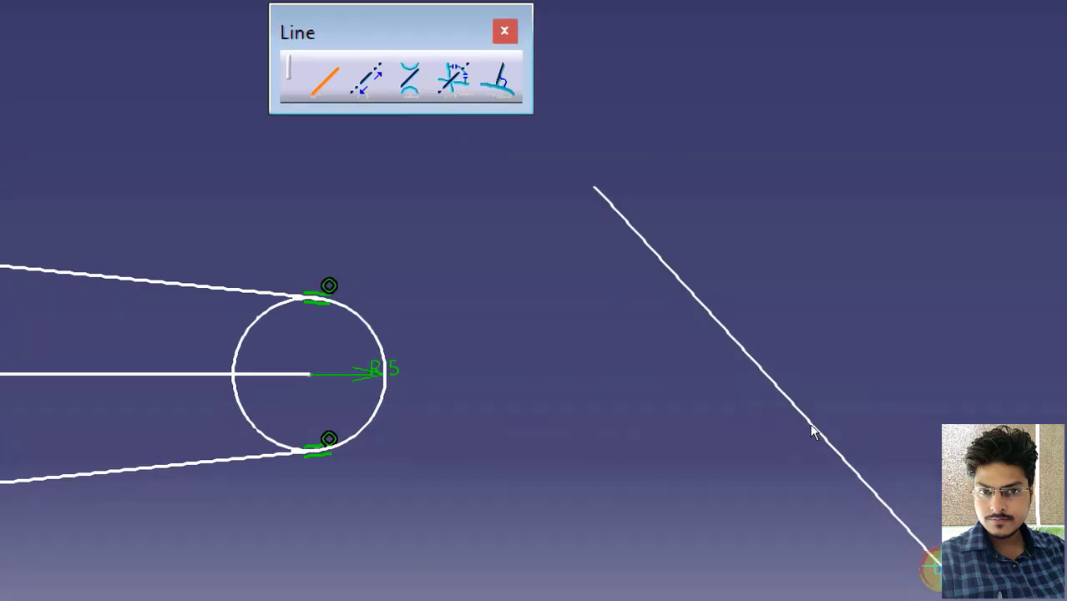
click(936, 520)
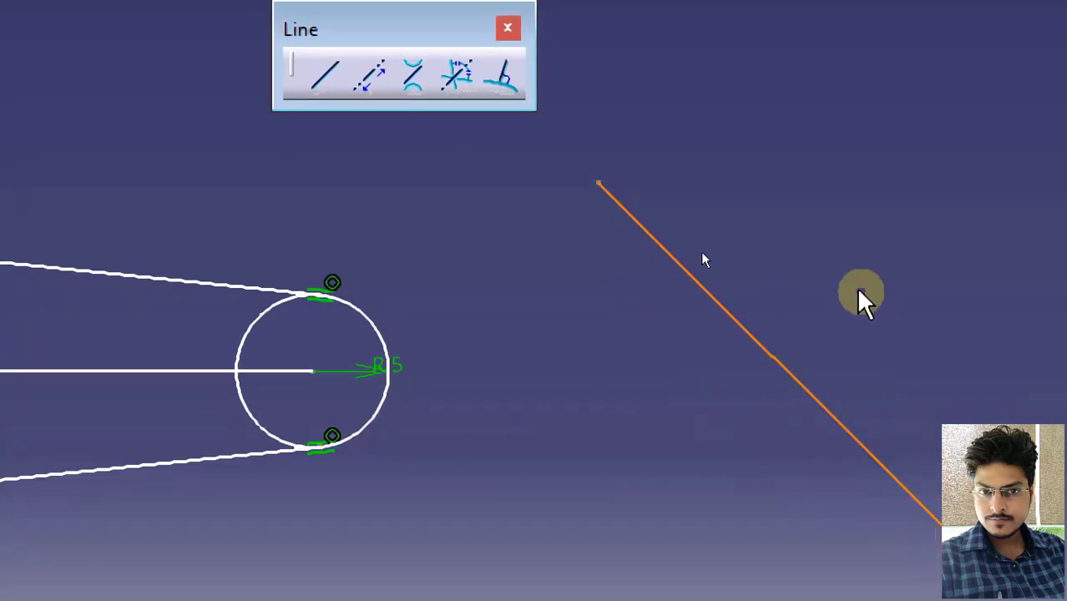
click(326, 75)
click(935, 136)
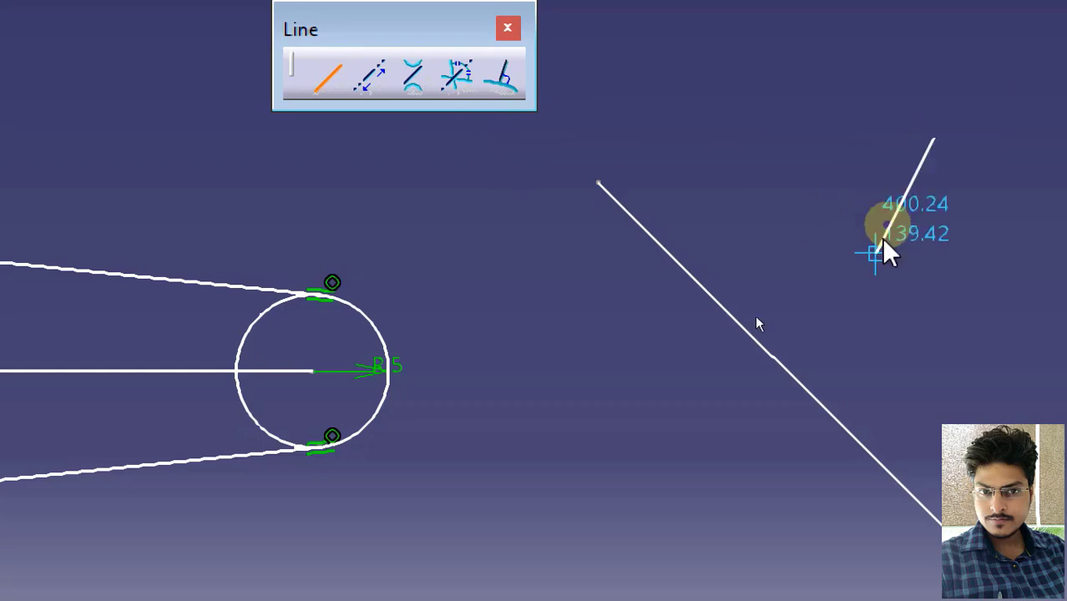
click(614, 591)
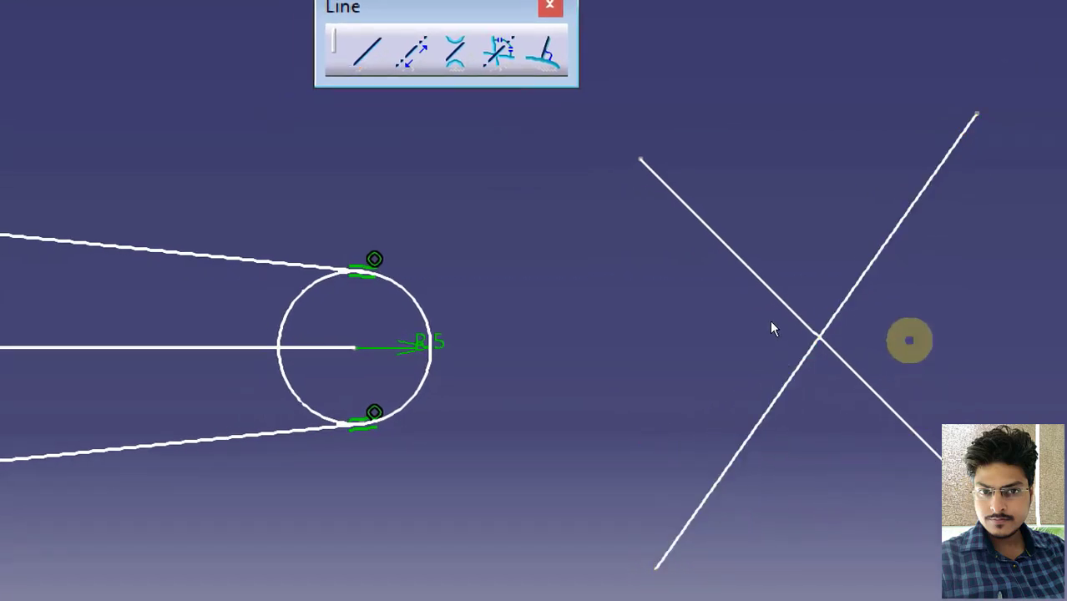
click(888, 338)
key(ctrl)
key(ctrl)
key(ctrl)
key(ctrl)
key(ctrl)
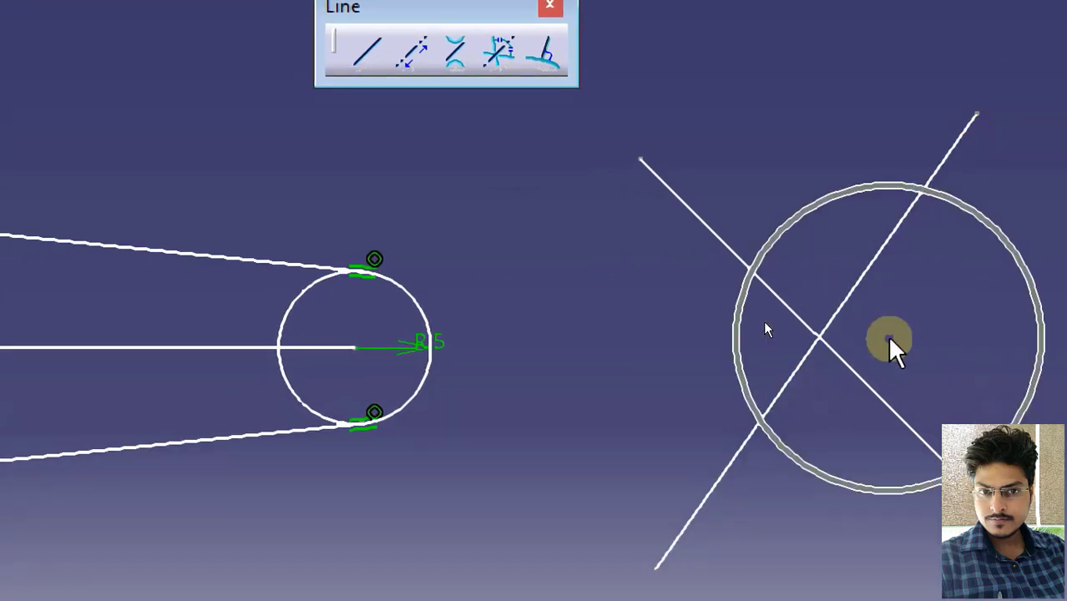
- Draw a near-horizontal bisecting line through the intersection of the two crossing diagonal lines
key(ctrl)
key(ctrl)
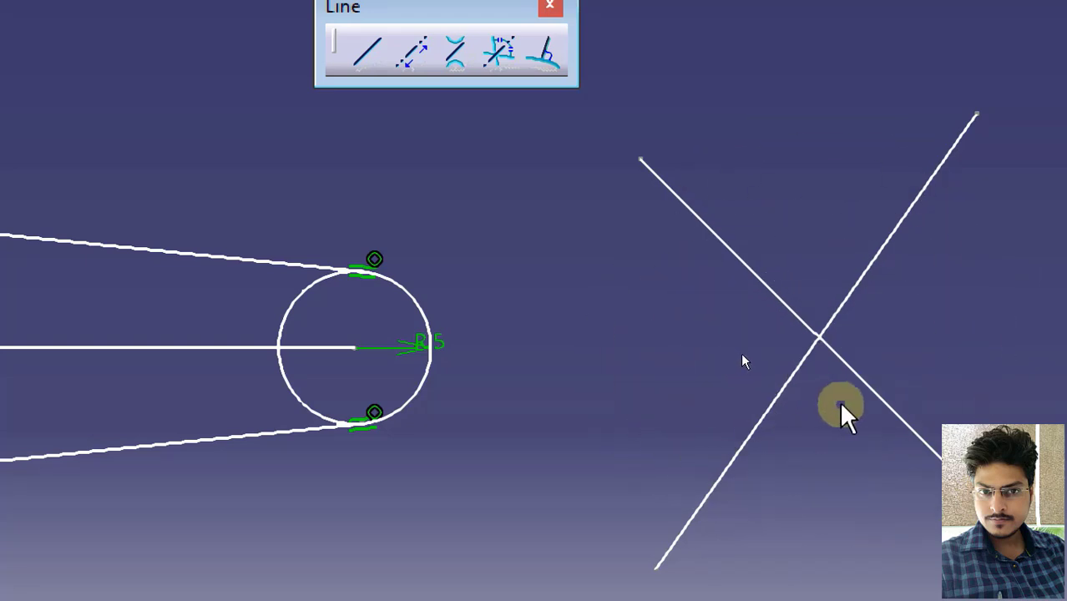
mouse_move(744, 311)
middle_down()
mouse_move(761, 341)
mouse_move(669, 333)
middle_up()
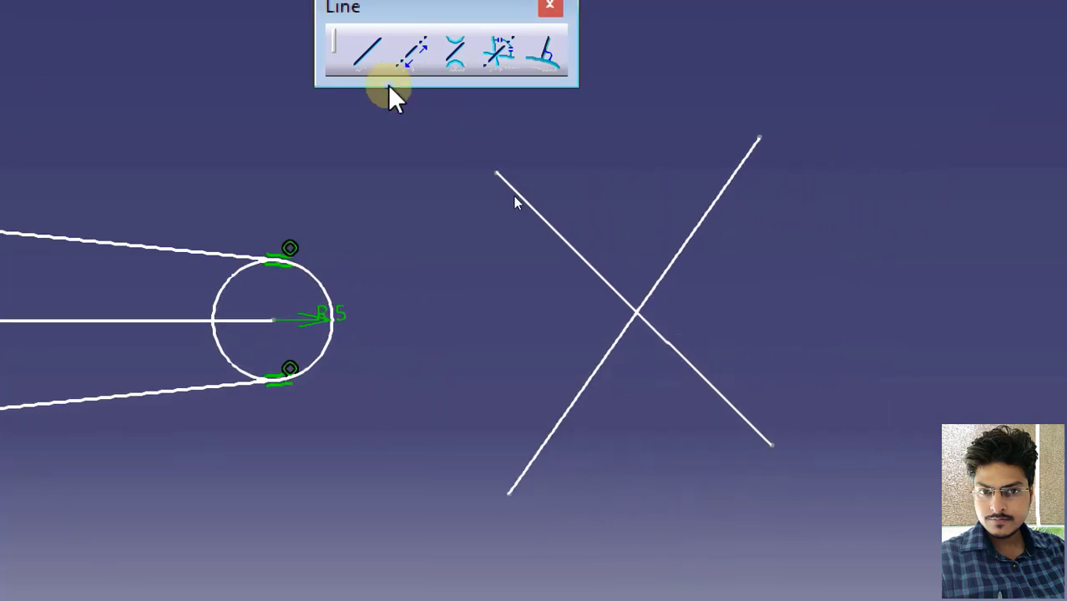
click(500, 57)
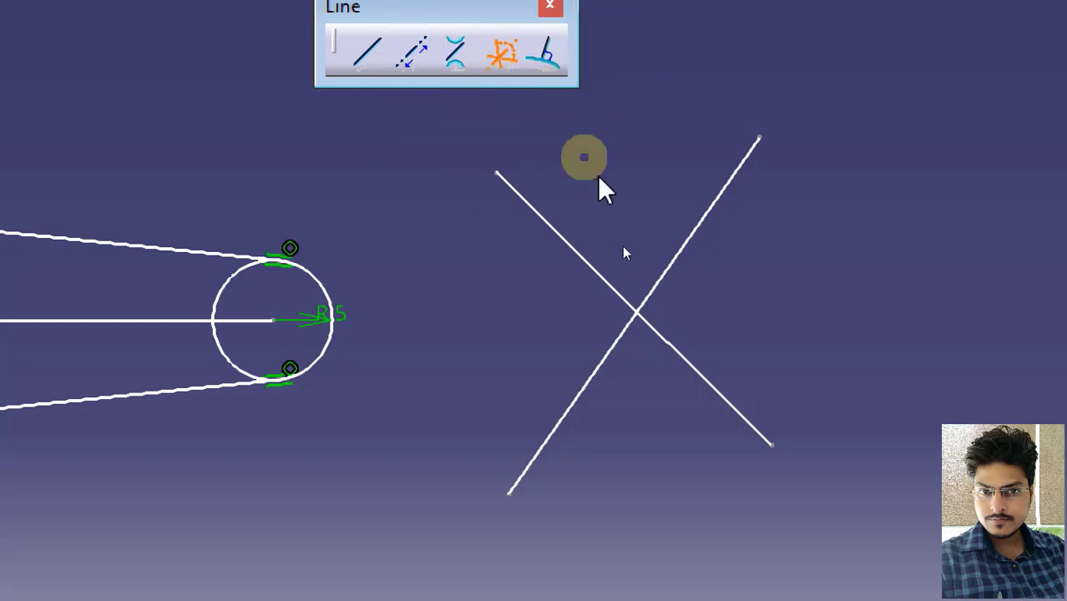
click(694, 368)
click(664, 270)
click(677, 354)
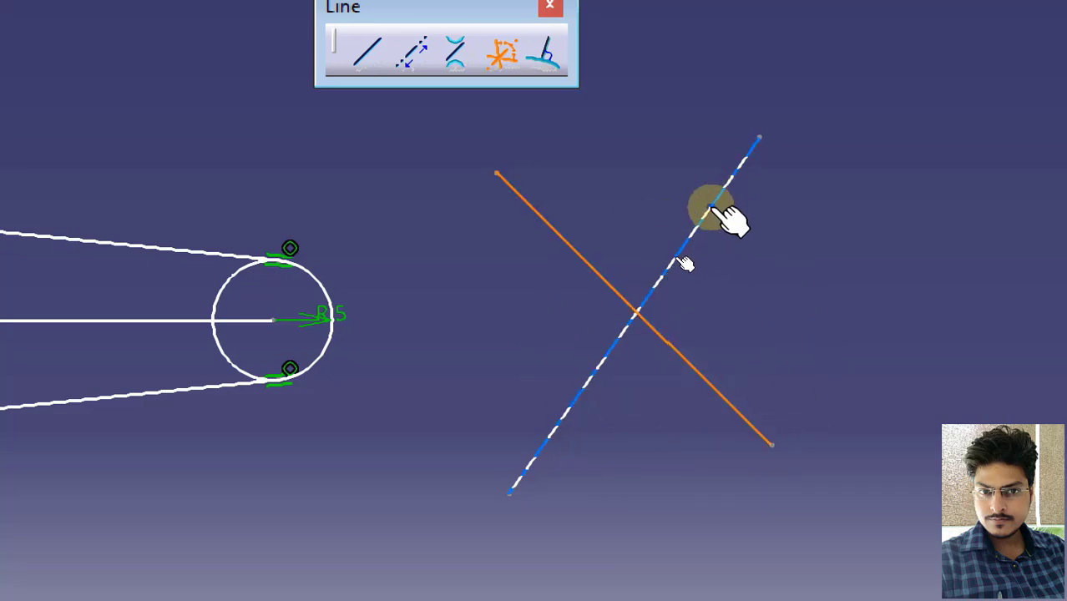
click(679, 260)
middle_drag(737, 361, 759, 368)
click(749, 420)
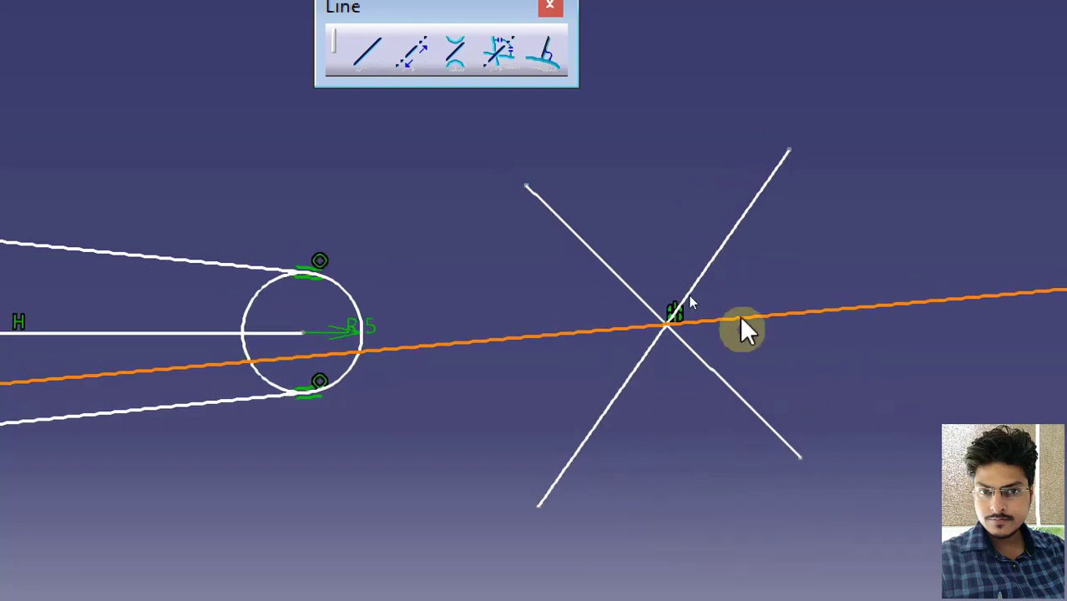
- Draw a second, near-vertical bisecting line through the intersection of the two crossing diagonal lines
click(726, 231)
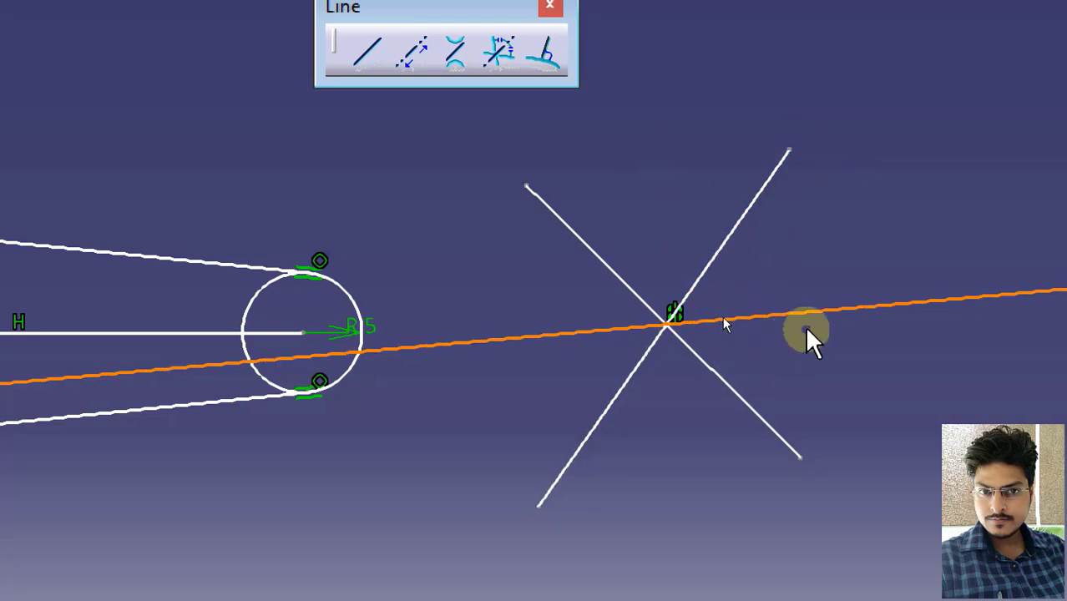
middle_drag(786, 345, 826, 374)
click(700, 301)
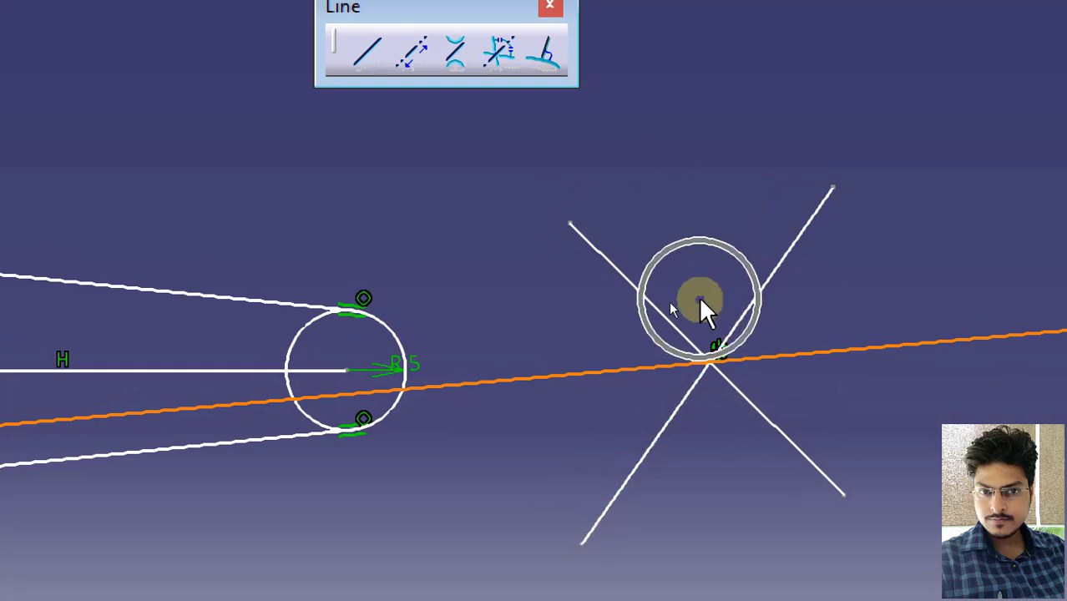
click(501, 54)
click(776, 267)
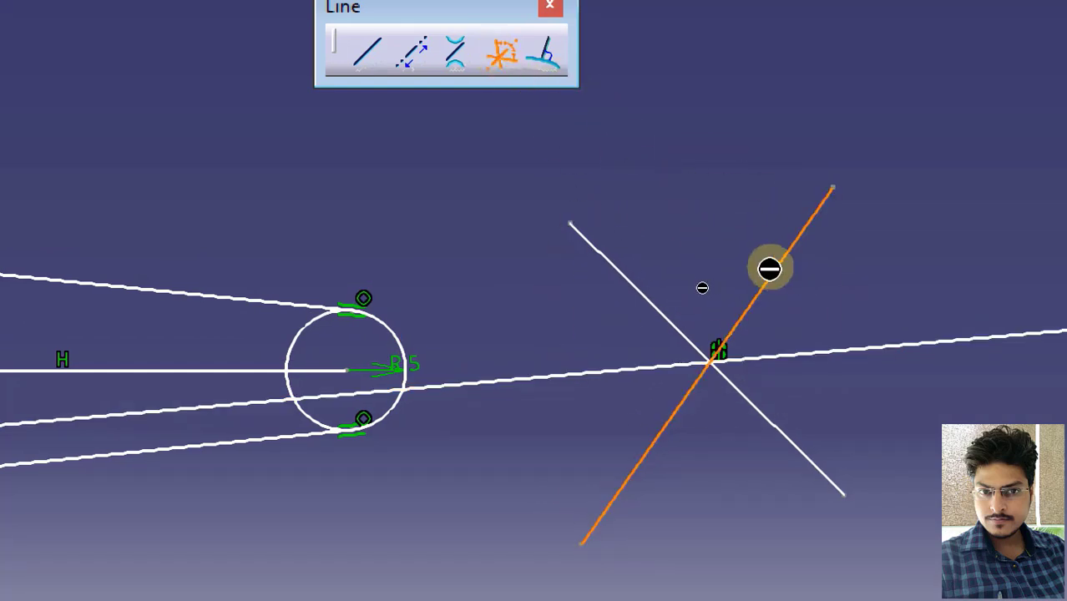
click(636, 288)
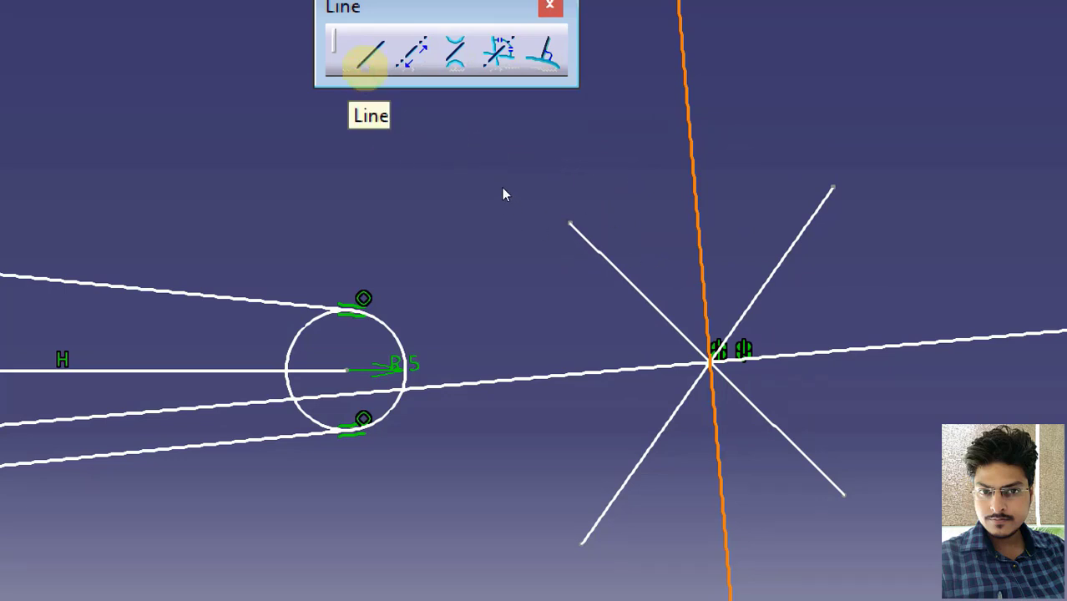
click(409, 67)
click(454, 67)
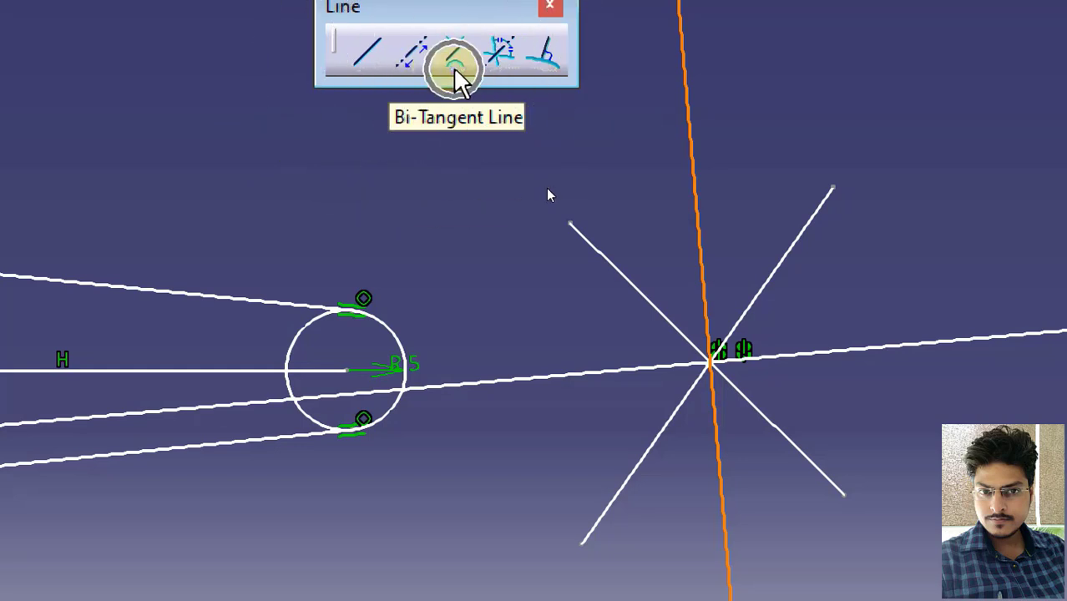
click(500, 65)
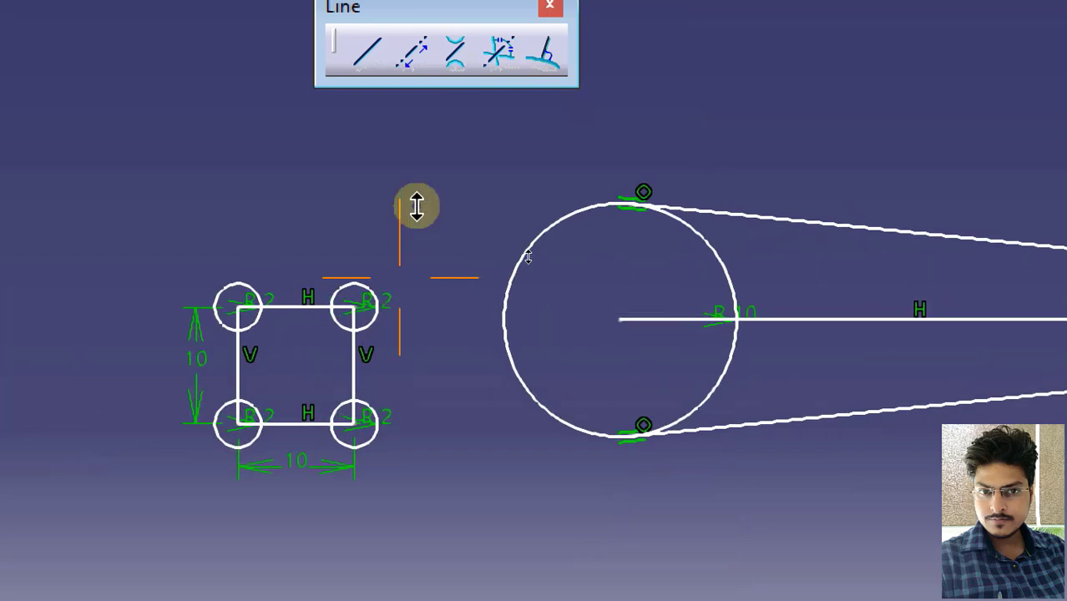
- Close the floating Line toolbar above the 10 mm square
mouse_move(417, 203)
middle_down()
mouse_move(435, 107)
mouse_move(384, 286)
mouse_move(531, 146)
middle_up()
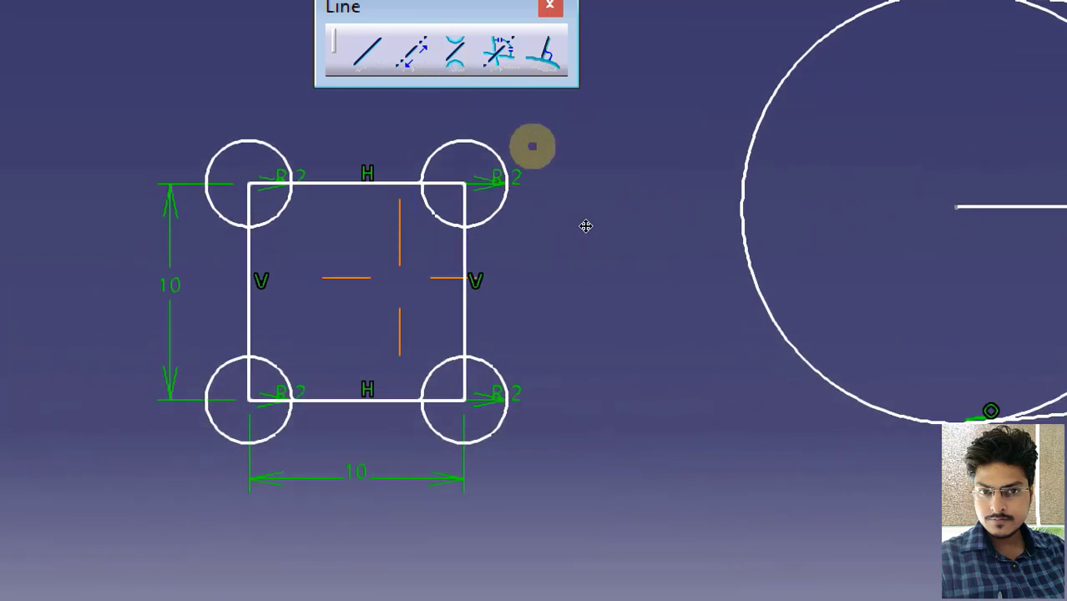
middle_drag(488, 190, 539, 276)
click(572, 269)
click(672, 319)
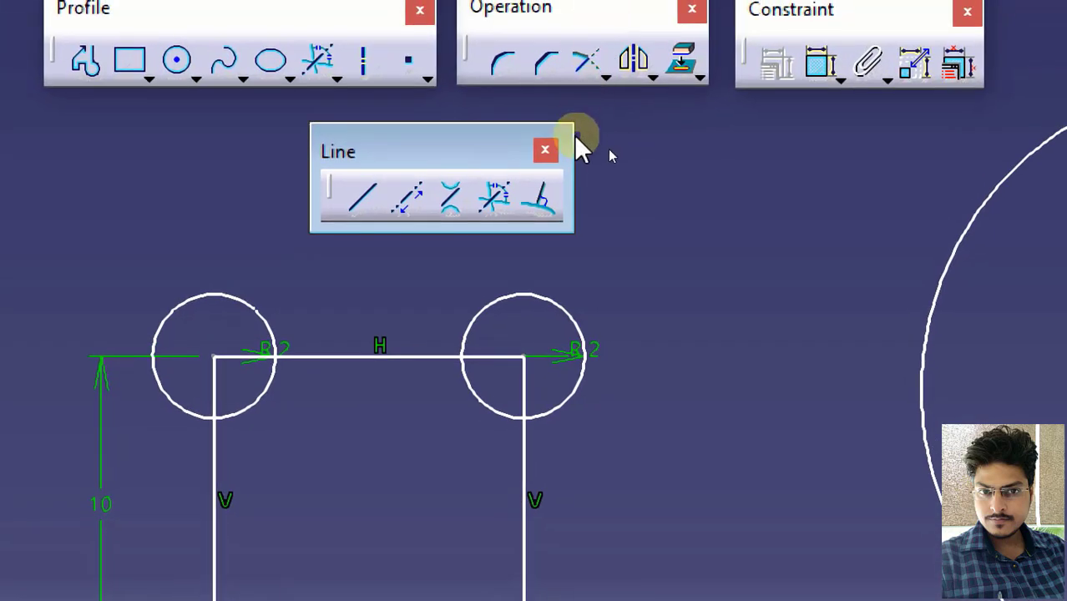
click(553, 154)
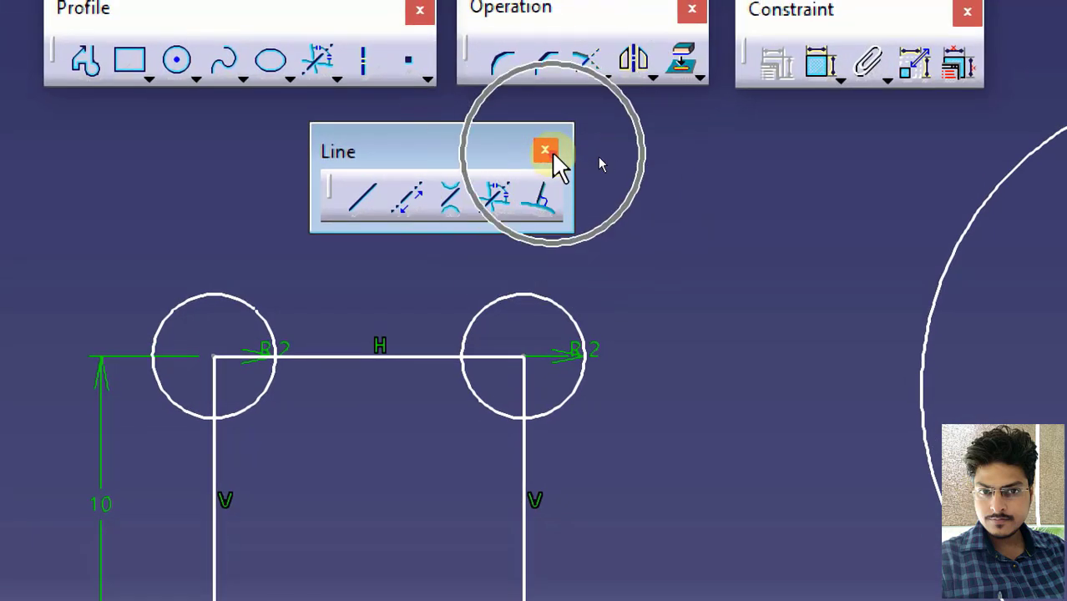
click(552, 154)
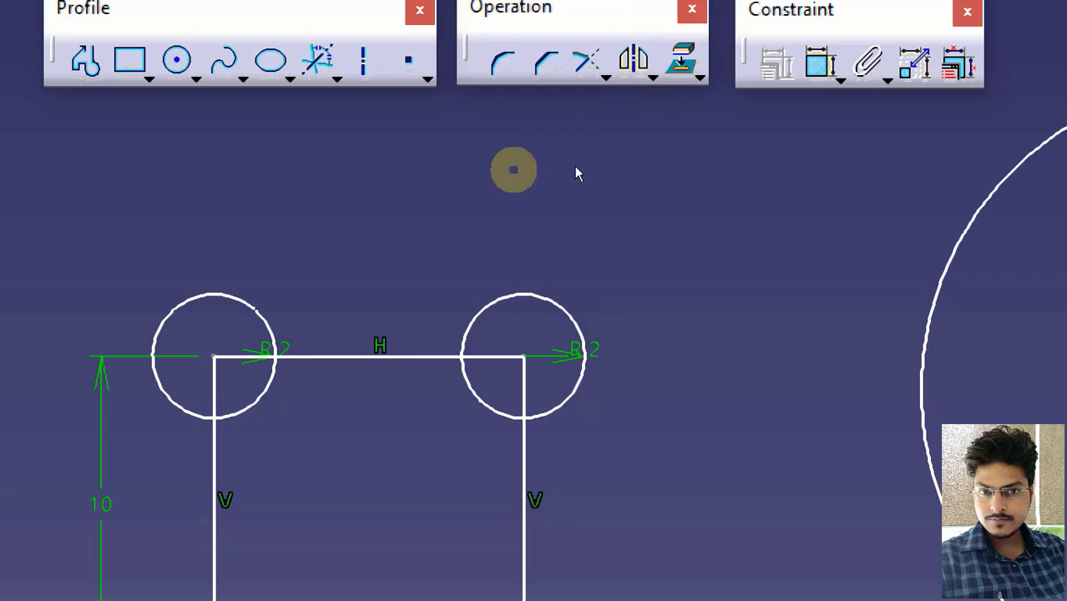
click(326, 64)
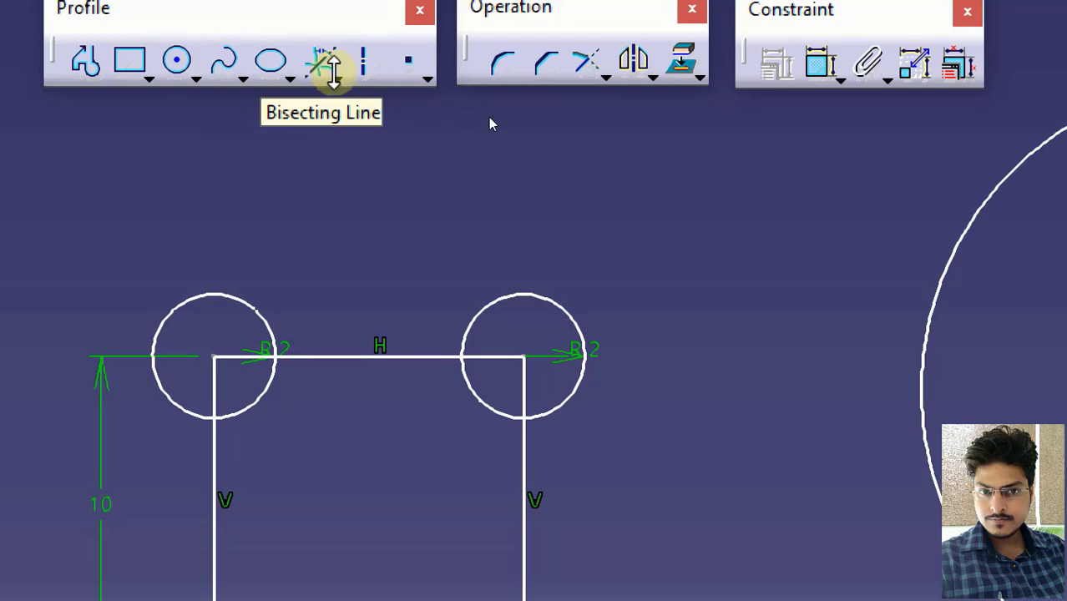
click(334, 80)
click(378, 115)
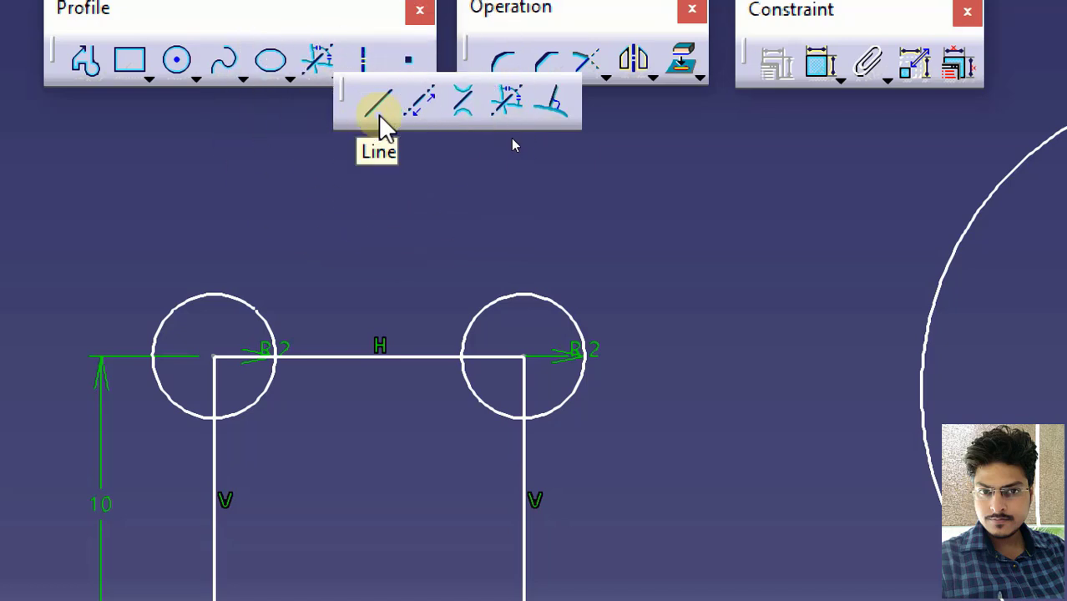
click(409, 206)
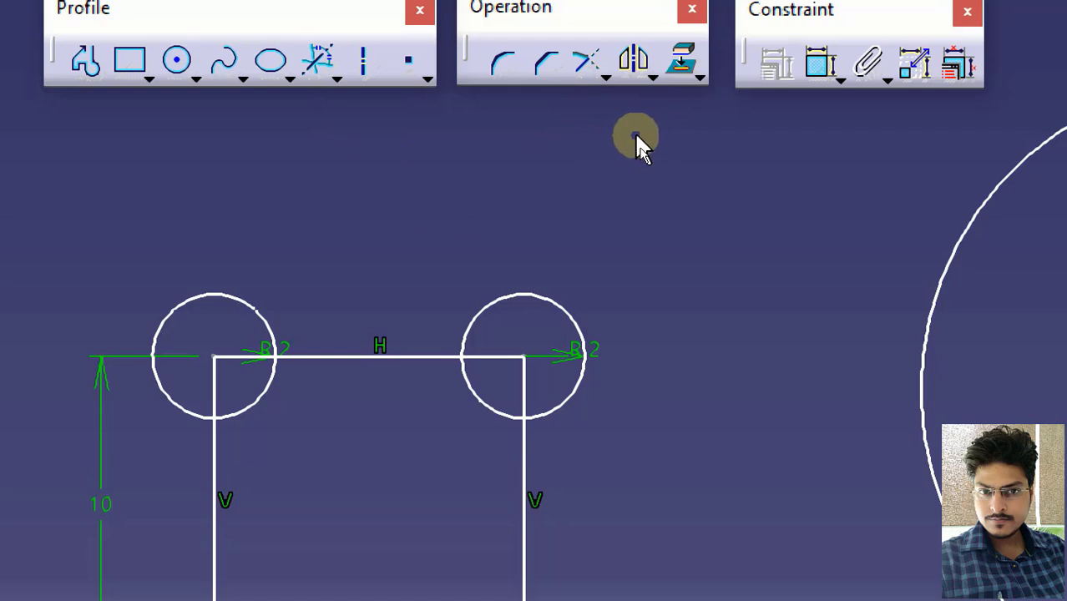
- Use Quick Trim to remove the arc and both line segments inside the circle at the square's upper-left corner, keeping its outer arc
click(557, 53)
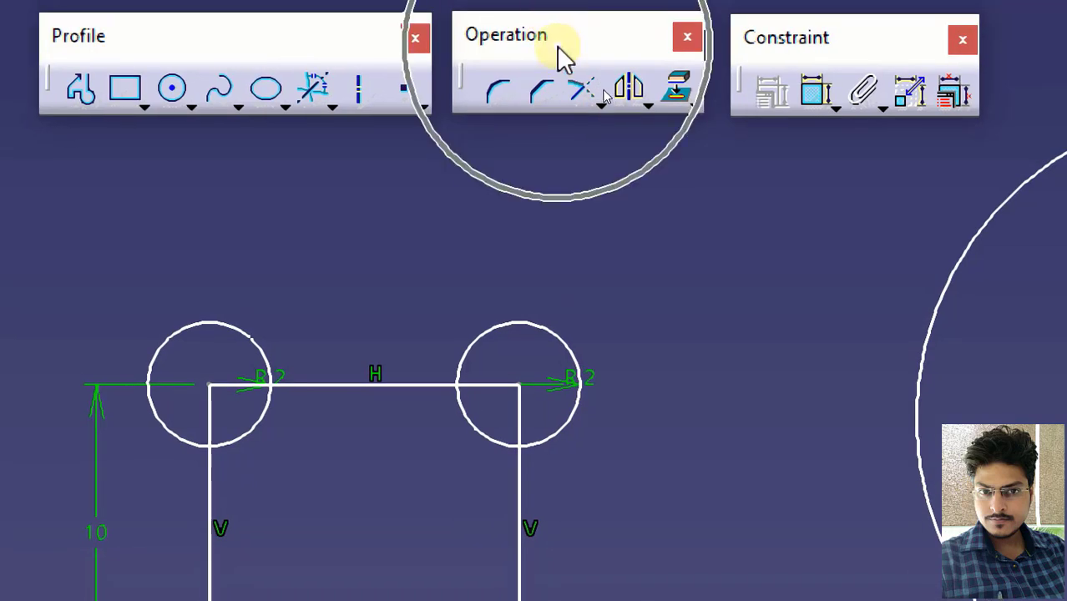
click(601, 106)
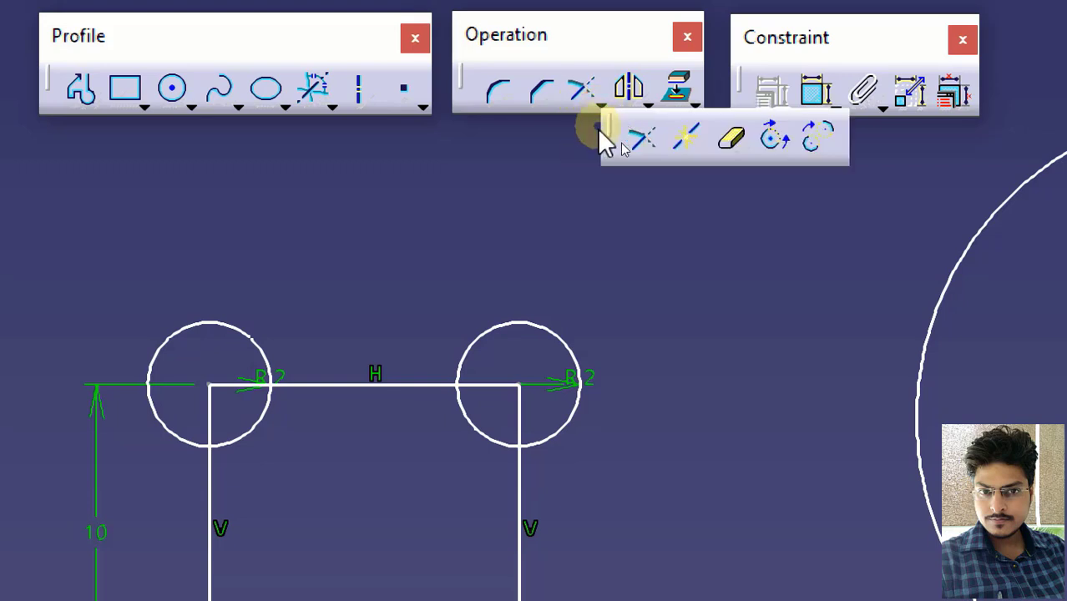
click(731, 141)
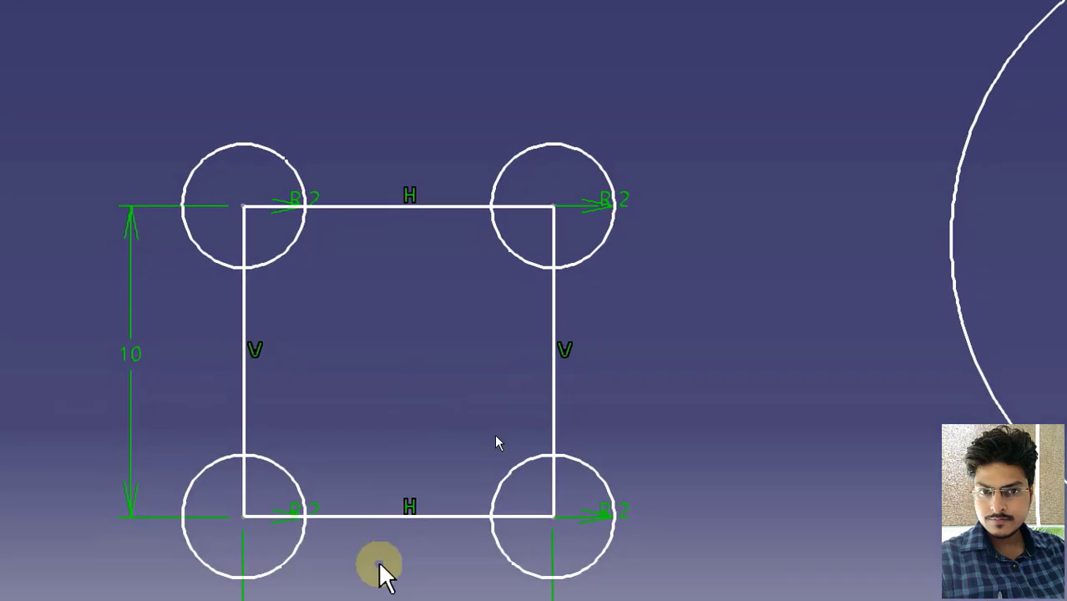
click(296, 242)
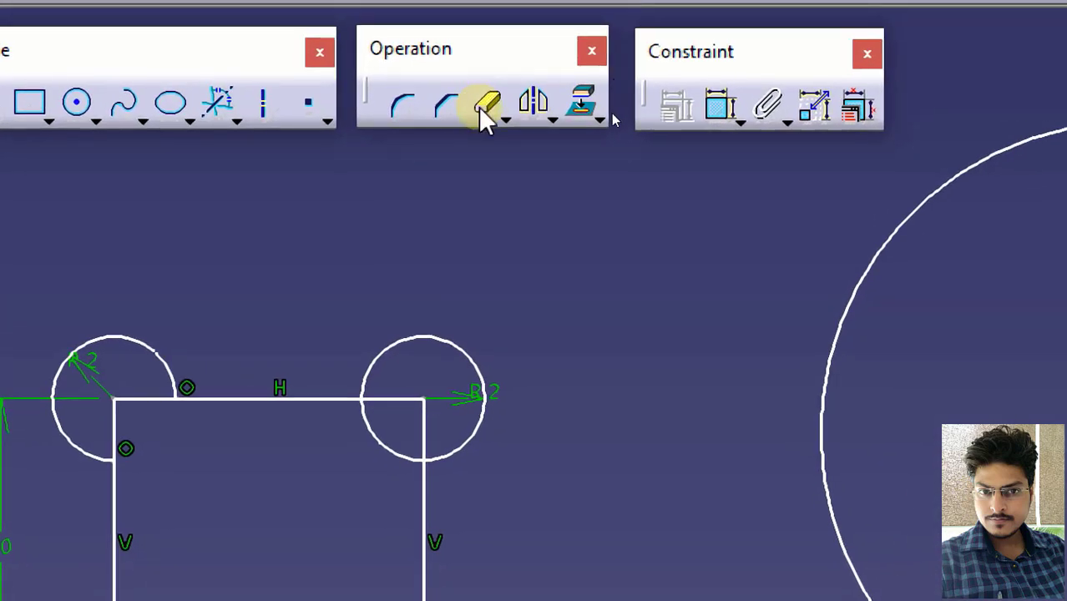
click(482, 107)
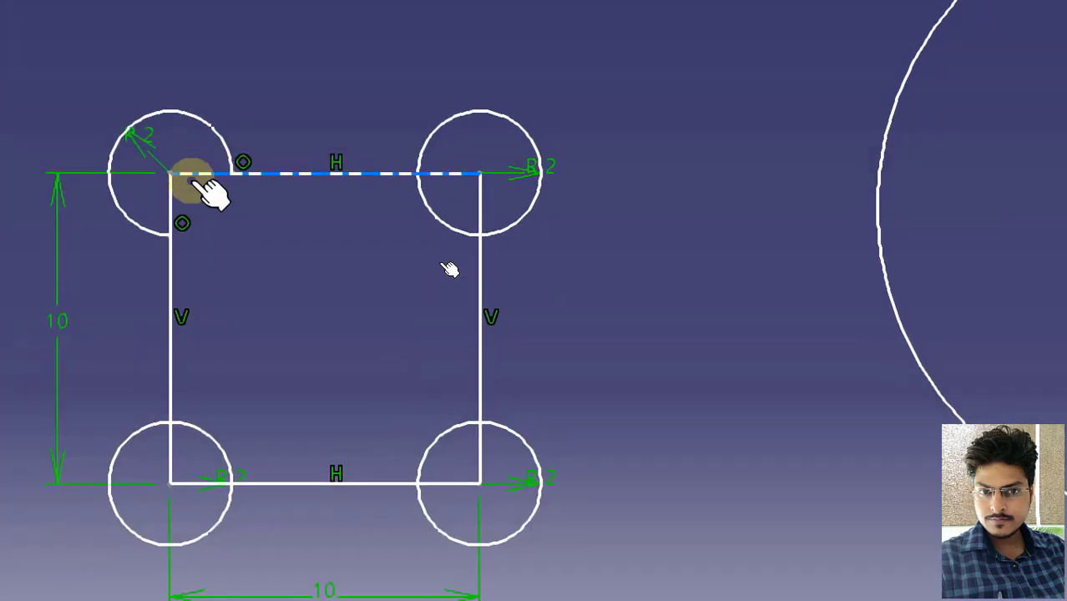
click(191, 175)
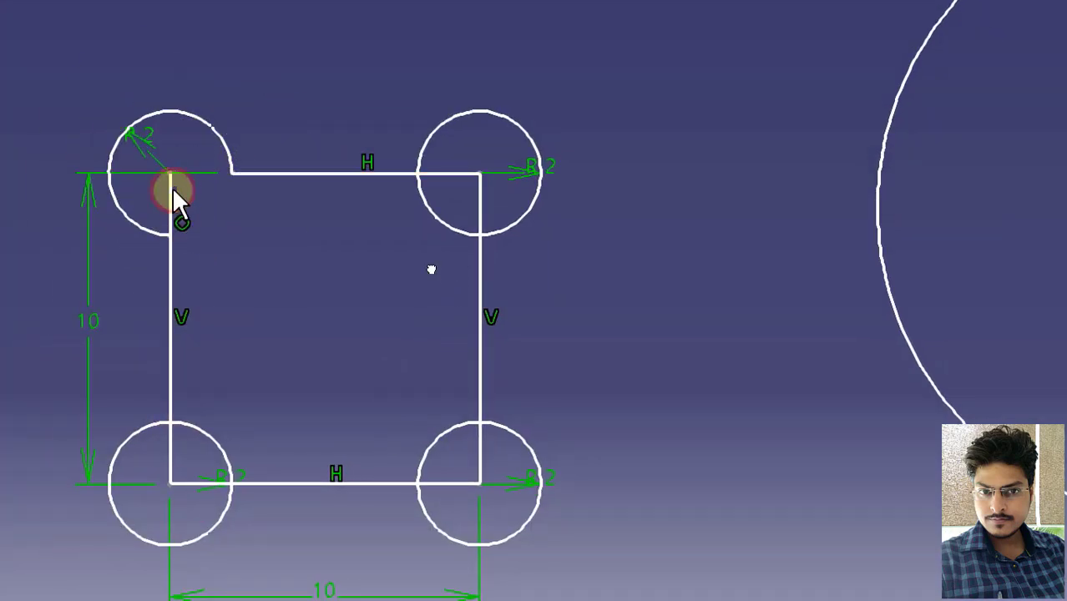
click(171, 197)
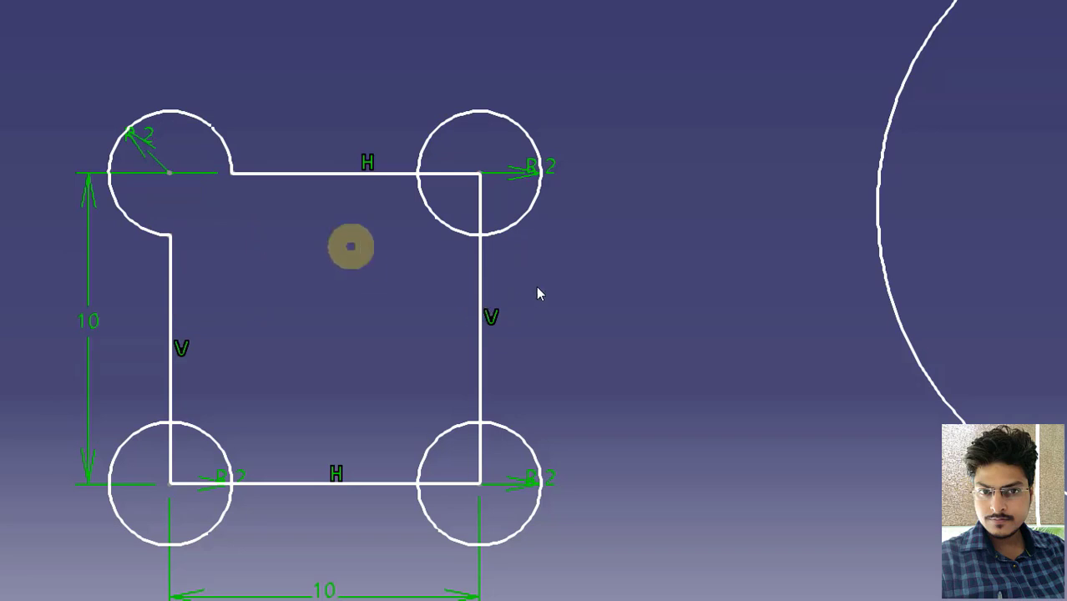
- Quick-trim the upper-right corner circle's arc inside the square and both square edges within that circle
click(428, 207)
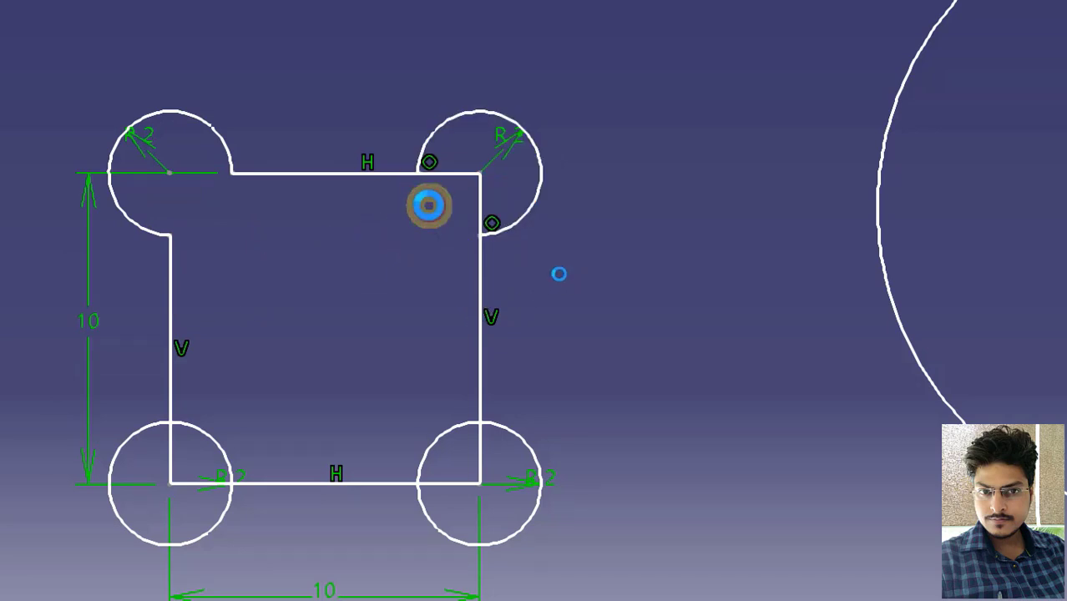
click(438, 174)
click(479, 205)
- Quick-trim the square's two lower corners so that only the concave circle arcs inside the square remain
middle_drag(343, 429, 427, 286)
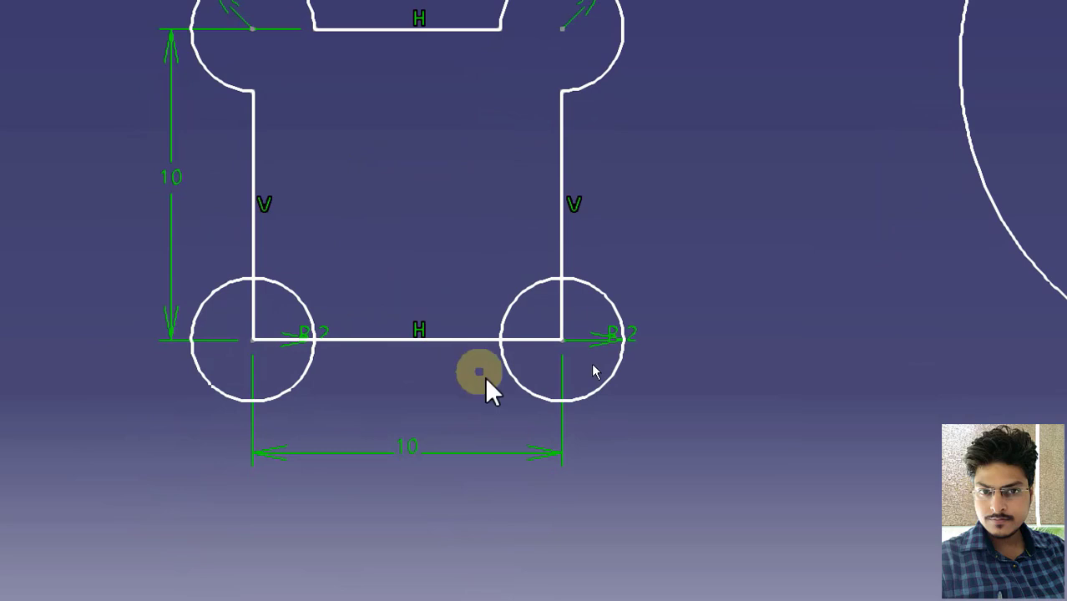
click(561, 302)
mouse_move(514, 347)
ctrl+middle_down()
mouse_move(459, 367)
mouse_move(459, 386)
ctrl+middle_up()
- Quick-trim the inner arc of the 10 mm radius circle between the two tangent lines, above and below the horizontal line
mouse_move(641, 276)
middle_down()
mouse_move(569, 293)
mouse_move(251, 259)
mouse_move(263, 254)
middle_up()
middle_drag(442, 175, 428, 235)
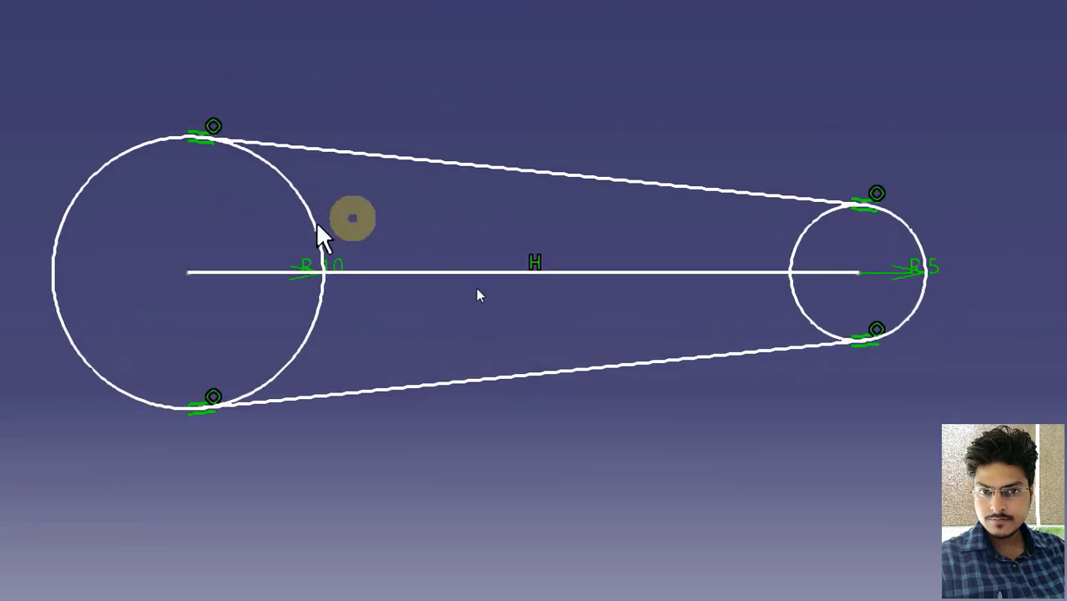
click(305, 214)
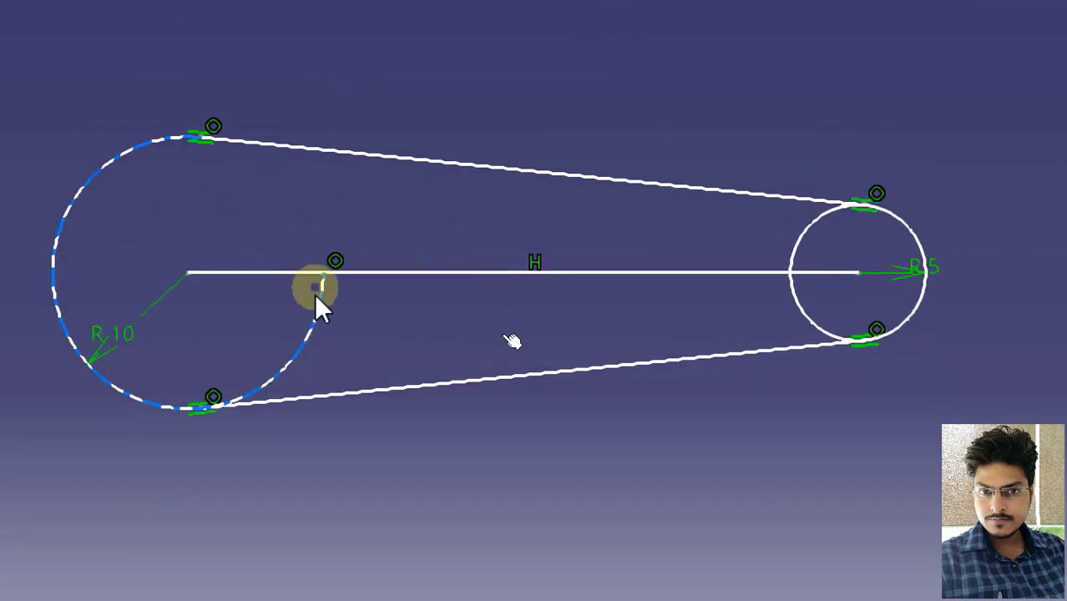
click(317, 327)
click(317, 328)
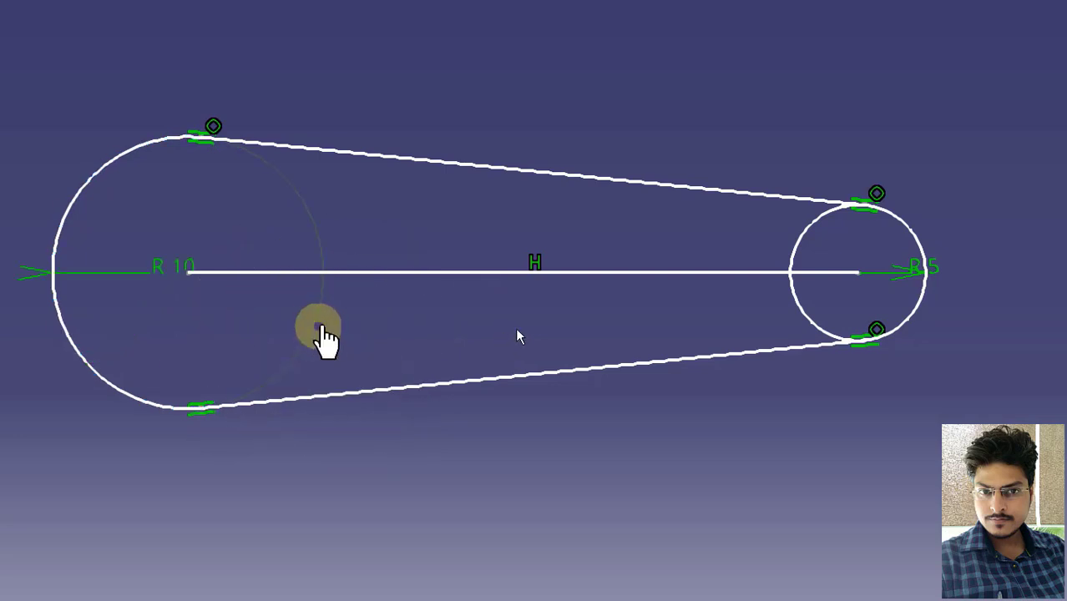
- Quick-trim the inner arc of the 5 mm radius circle between the tangent lines, on both sides of the horizontal line
click(807, 224)
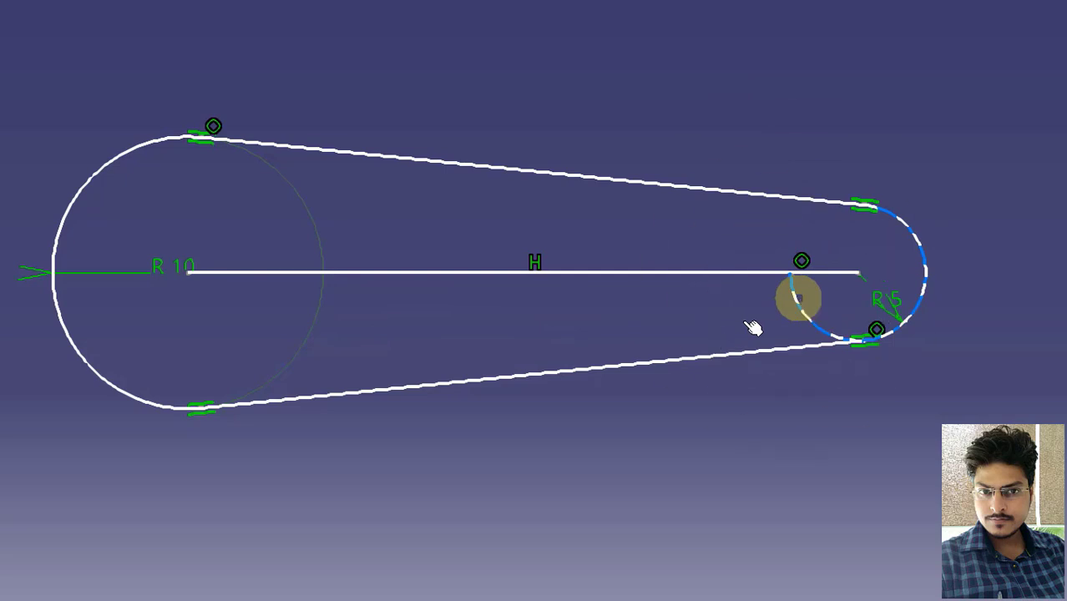
click(798, 293)
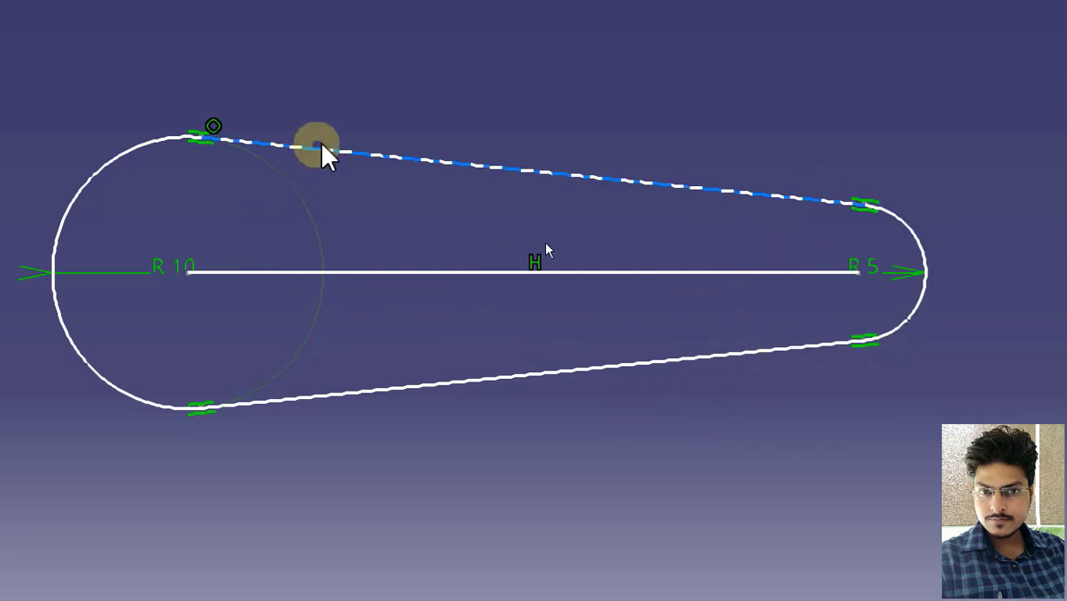
mouse_move(567, 288)
middle_down()
mouse_move(567, 338)
mouse_move(593, 415)
middle_up()
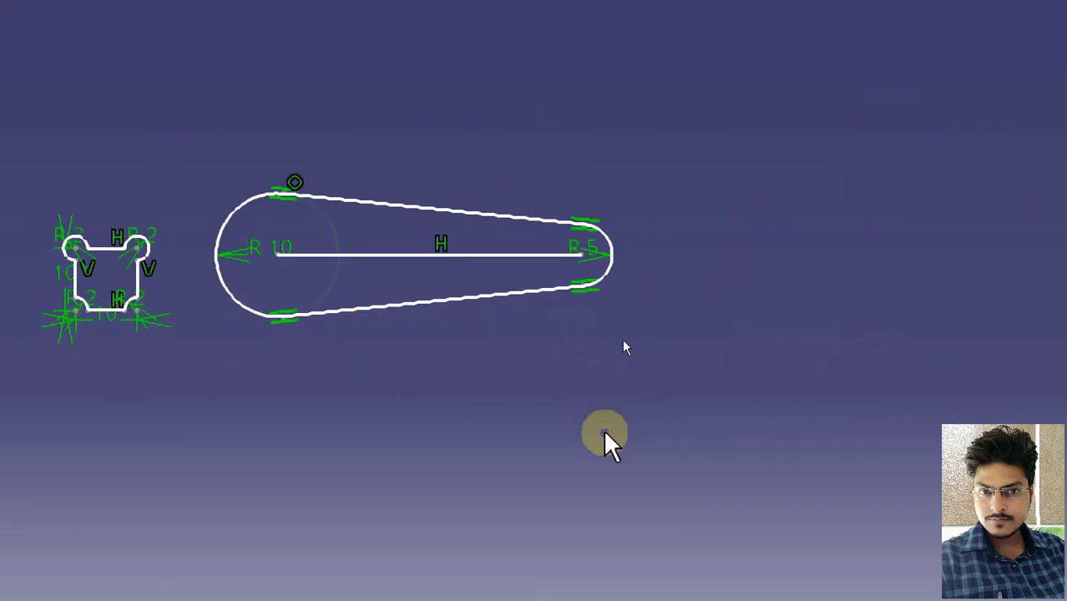